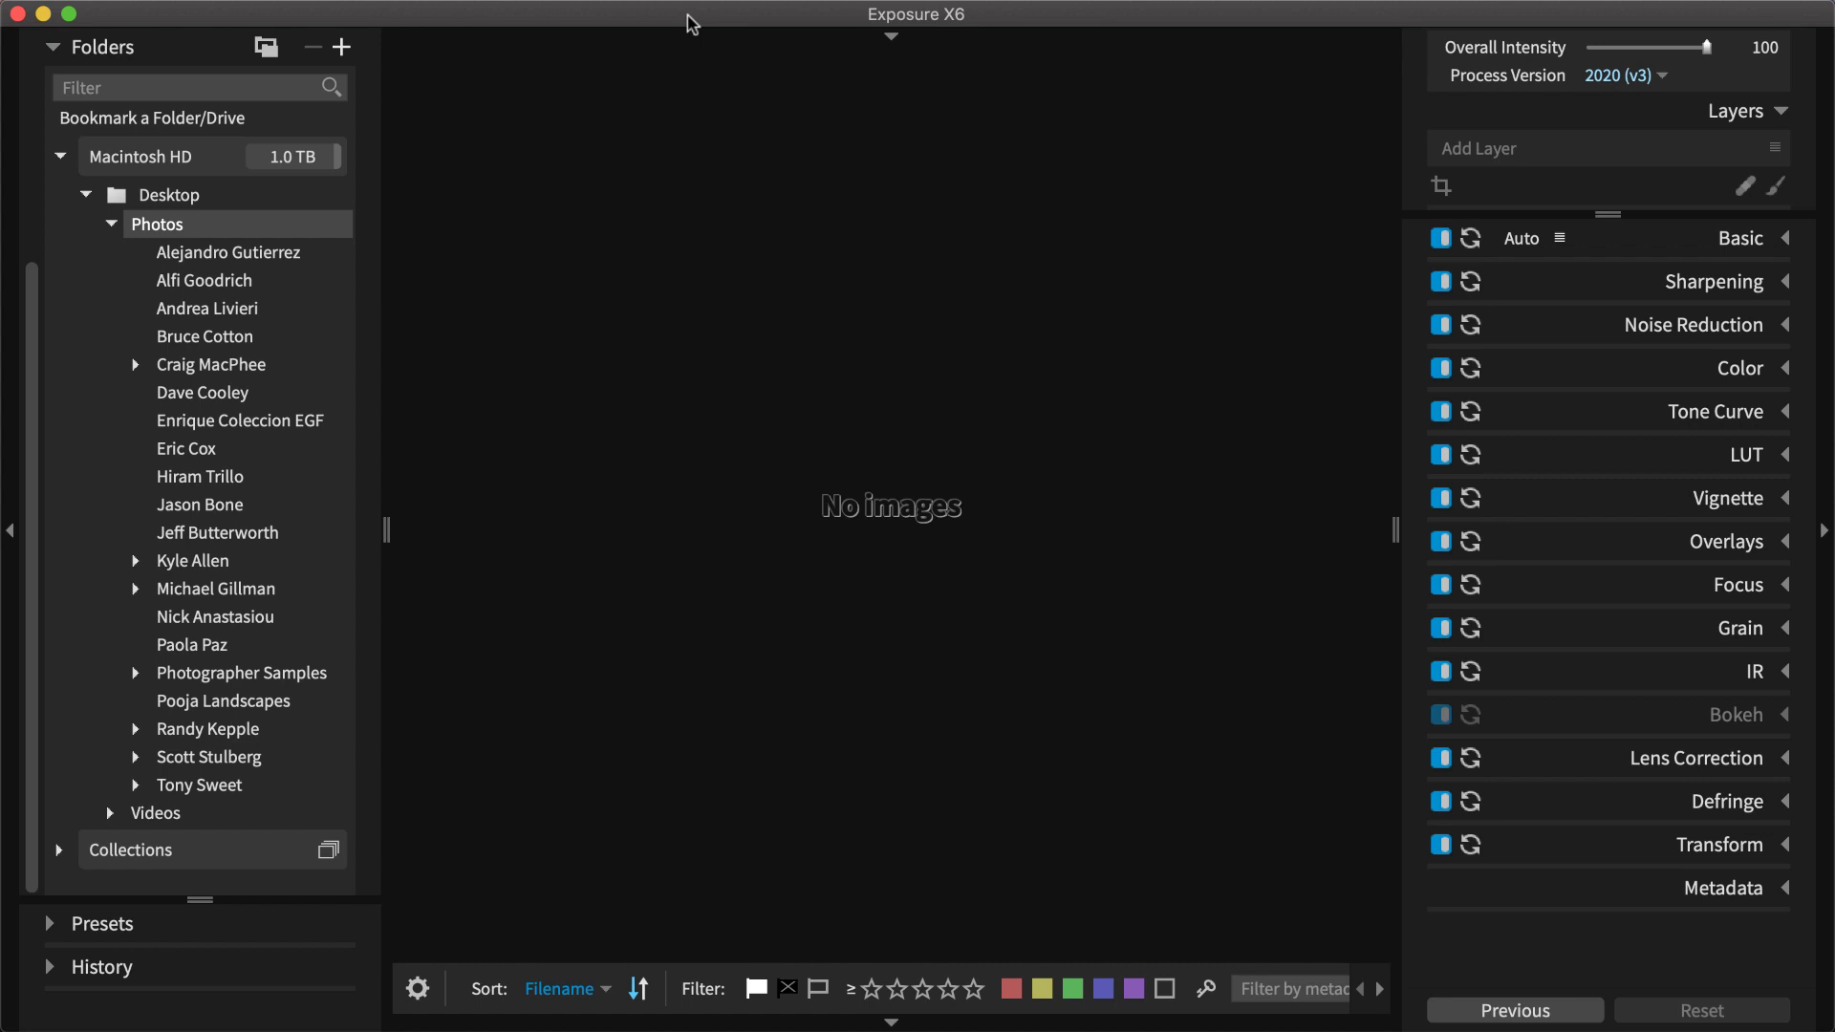
- Copy the 116 camera-card photos into a Desktop/Photos subfolder with Apply Metadata turned on
key(super+shift+i)
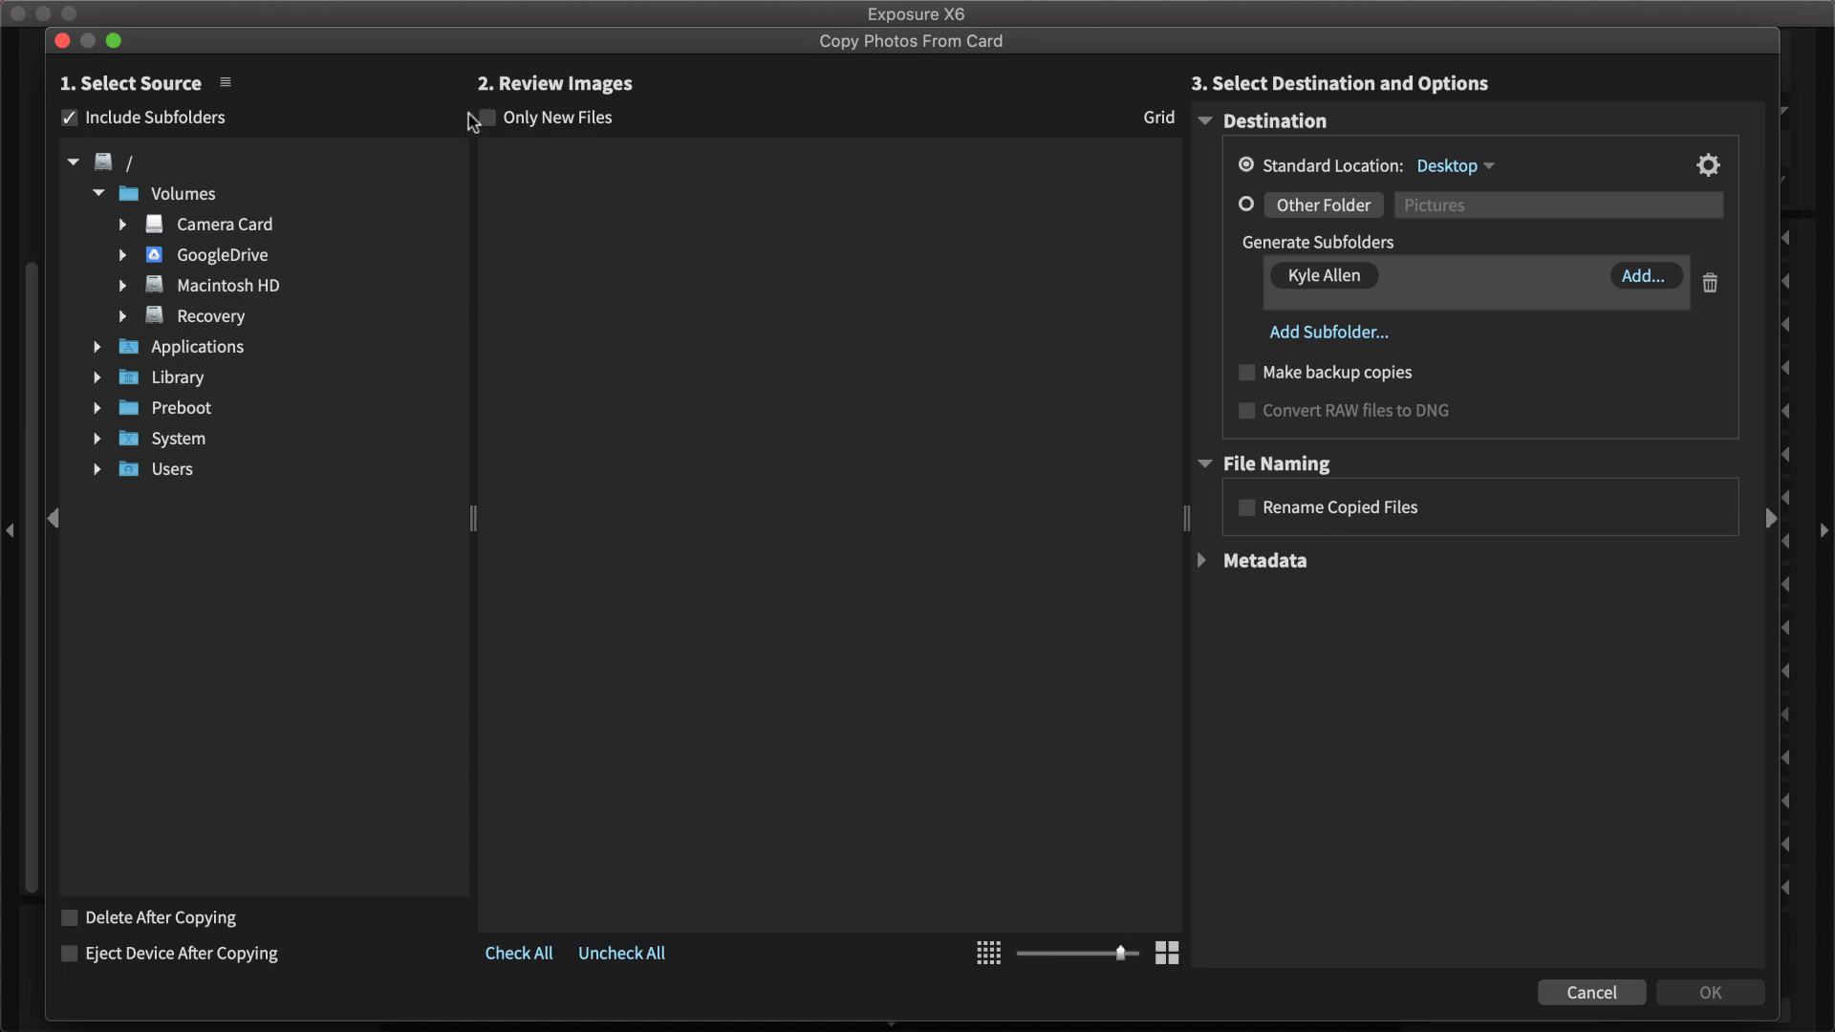
click(266, 226)
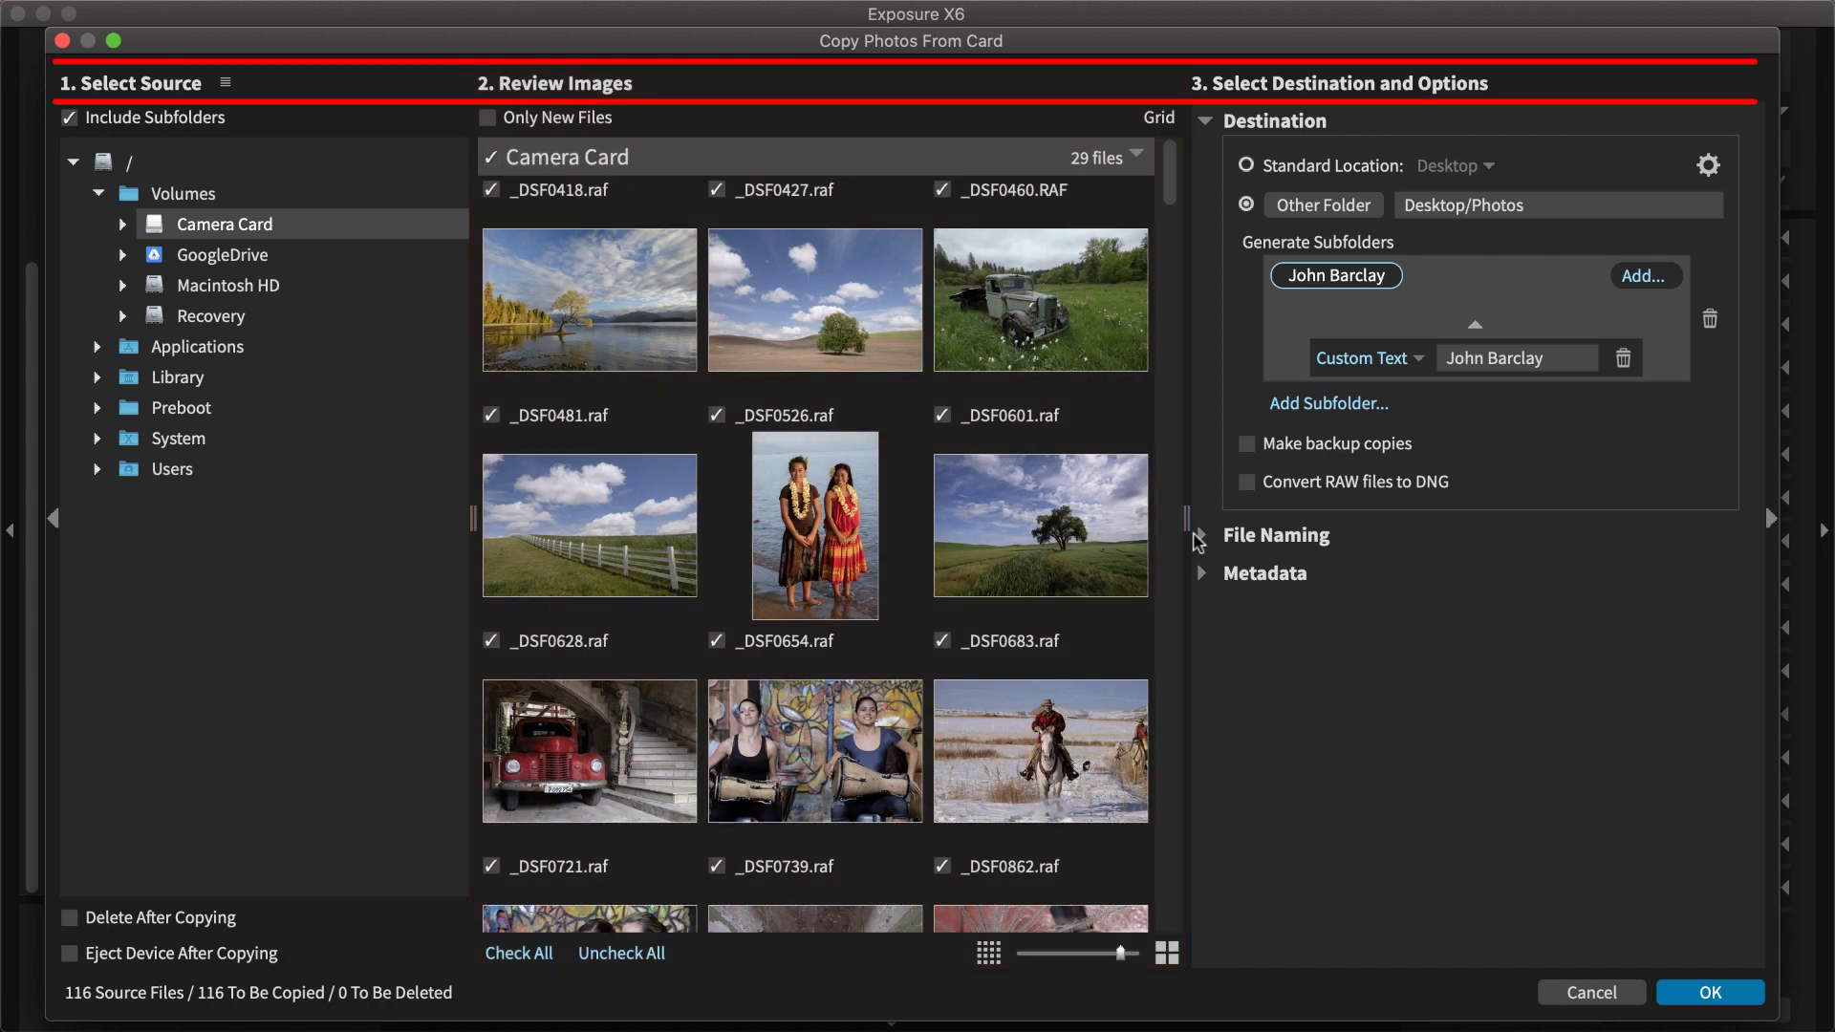
click(1200, 537)
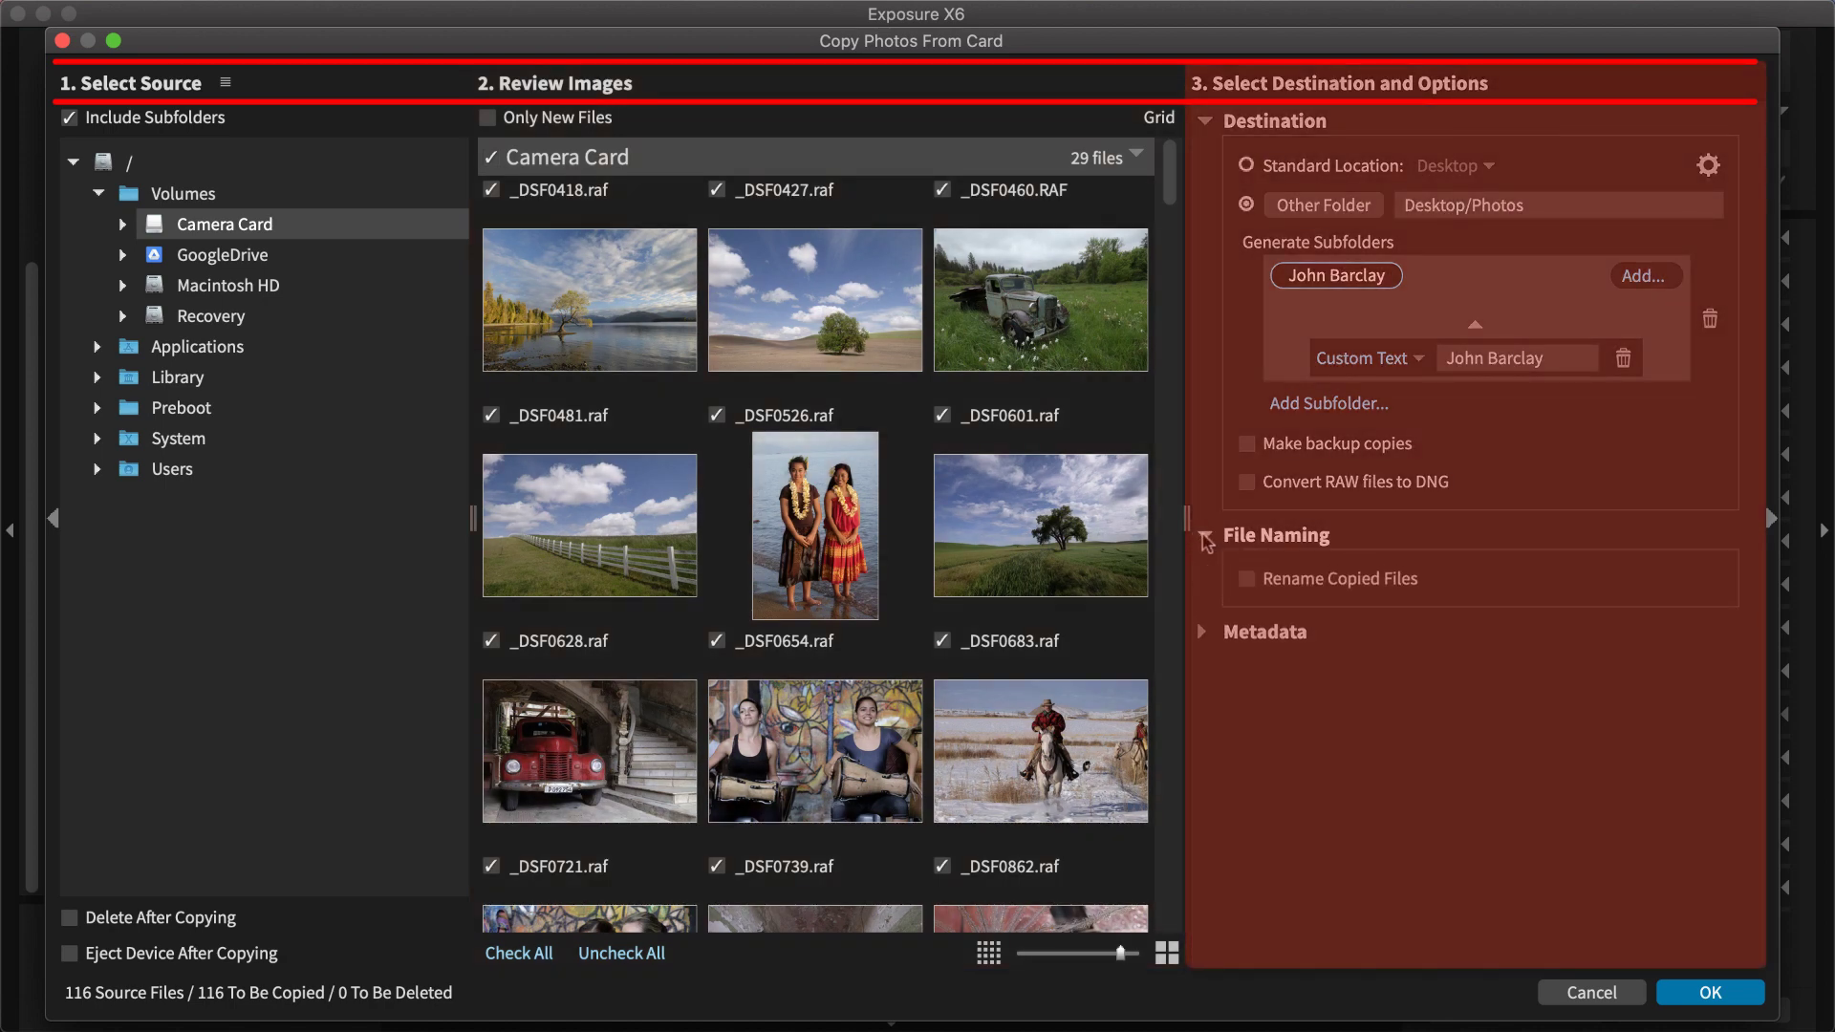
click(1202, 633)
click(1247, 680)
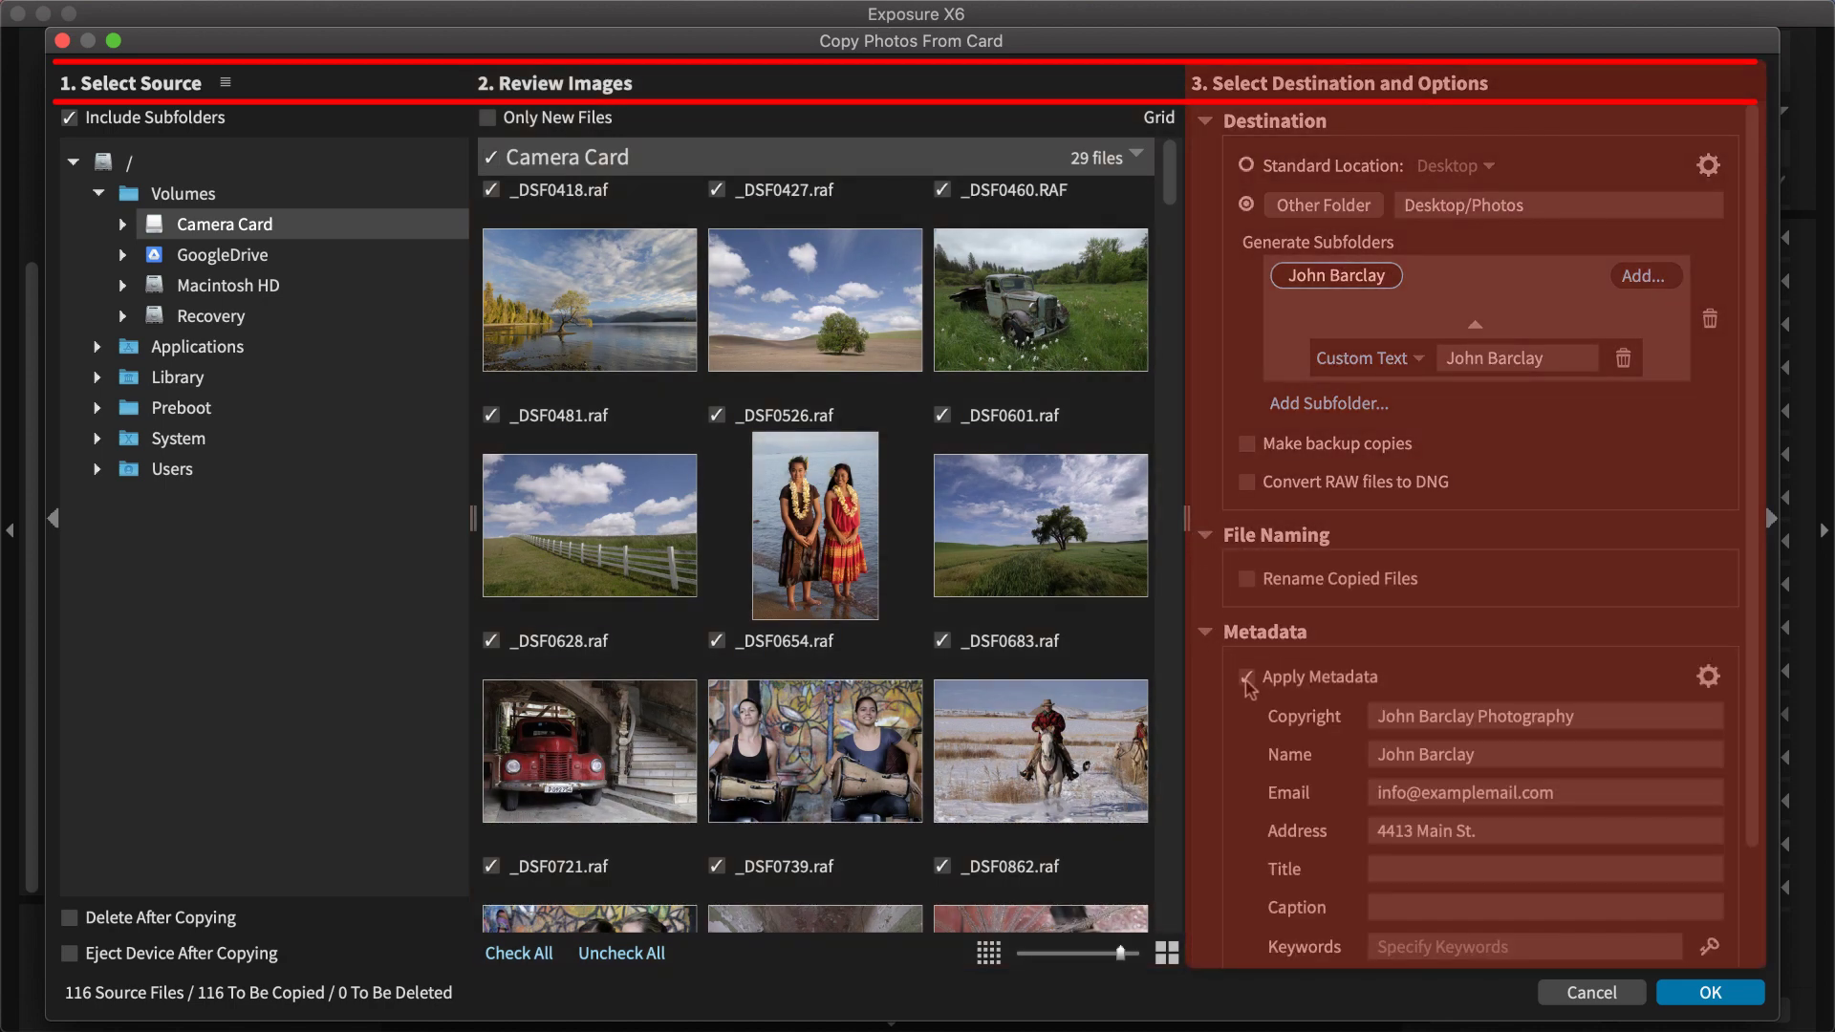
scroll(1248, 688, down, 3)
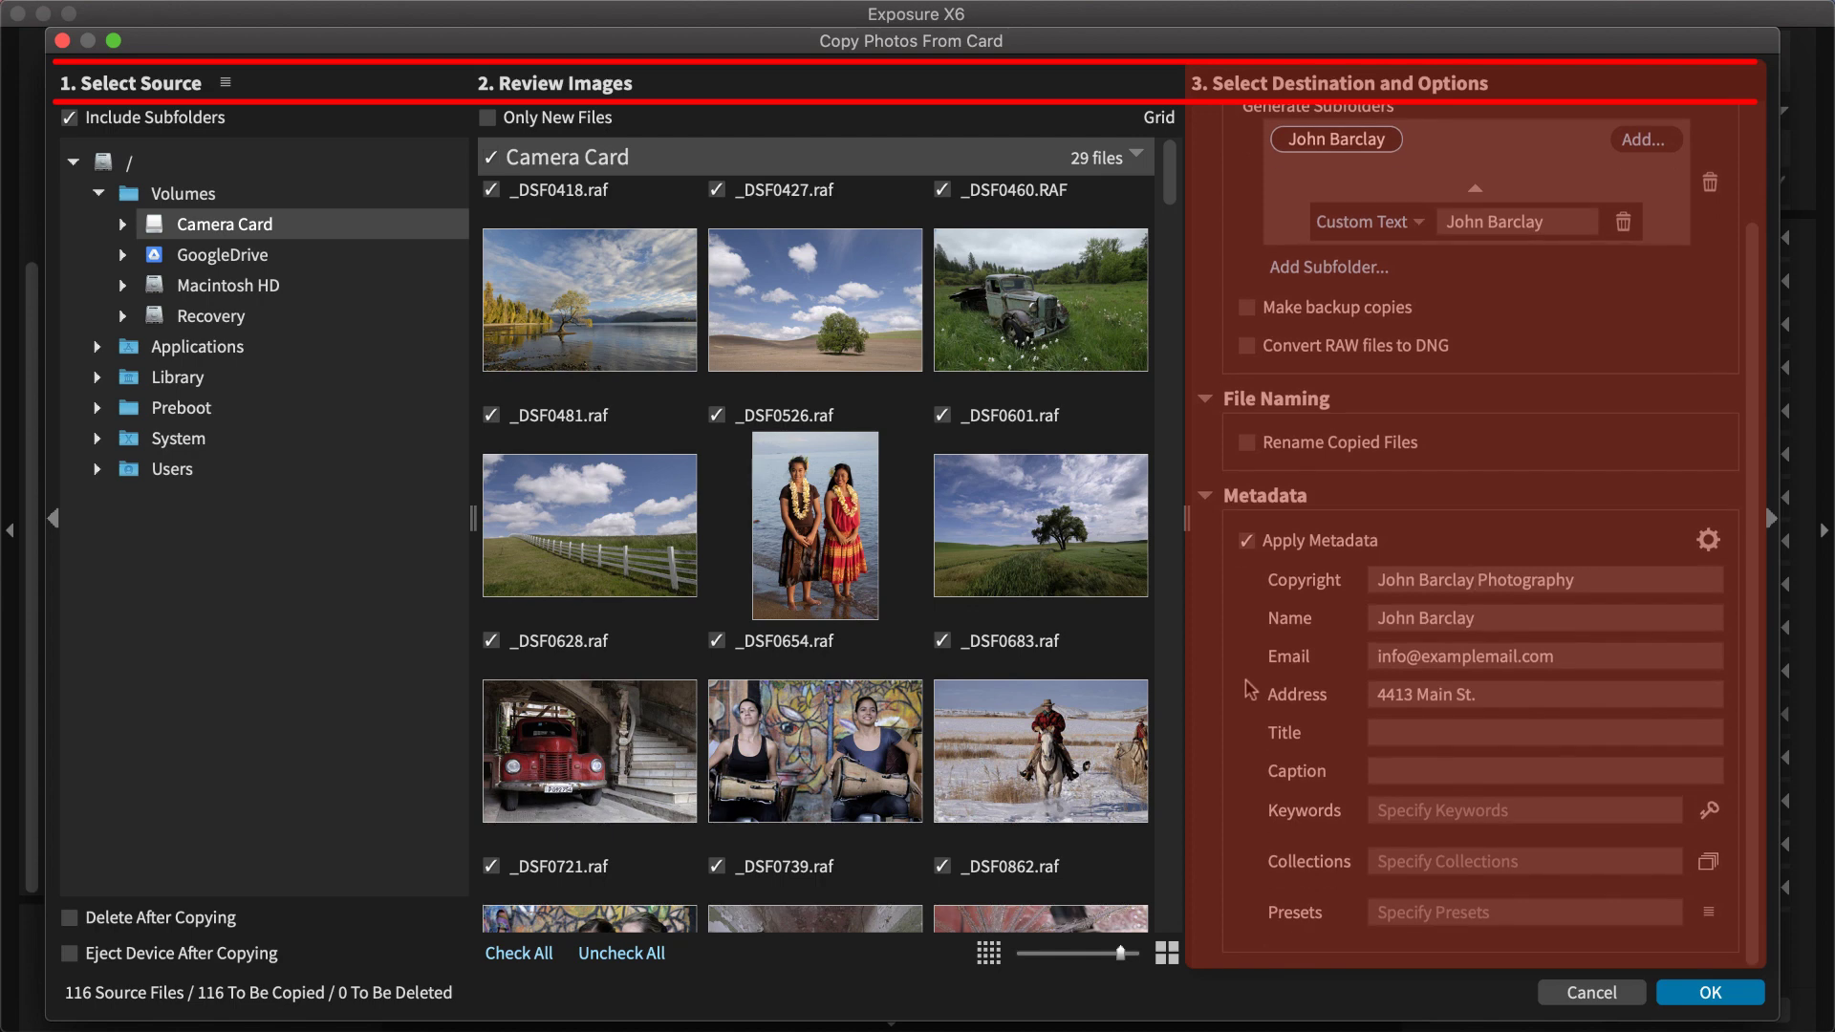
click(1690, 993)
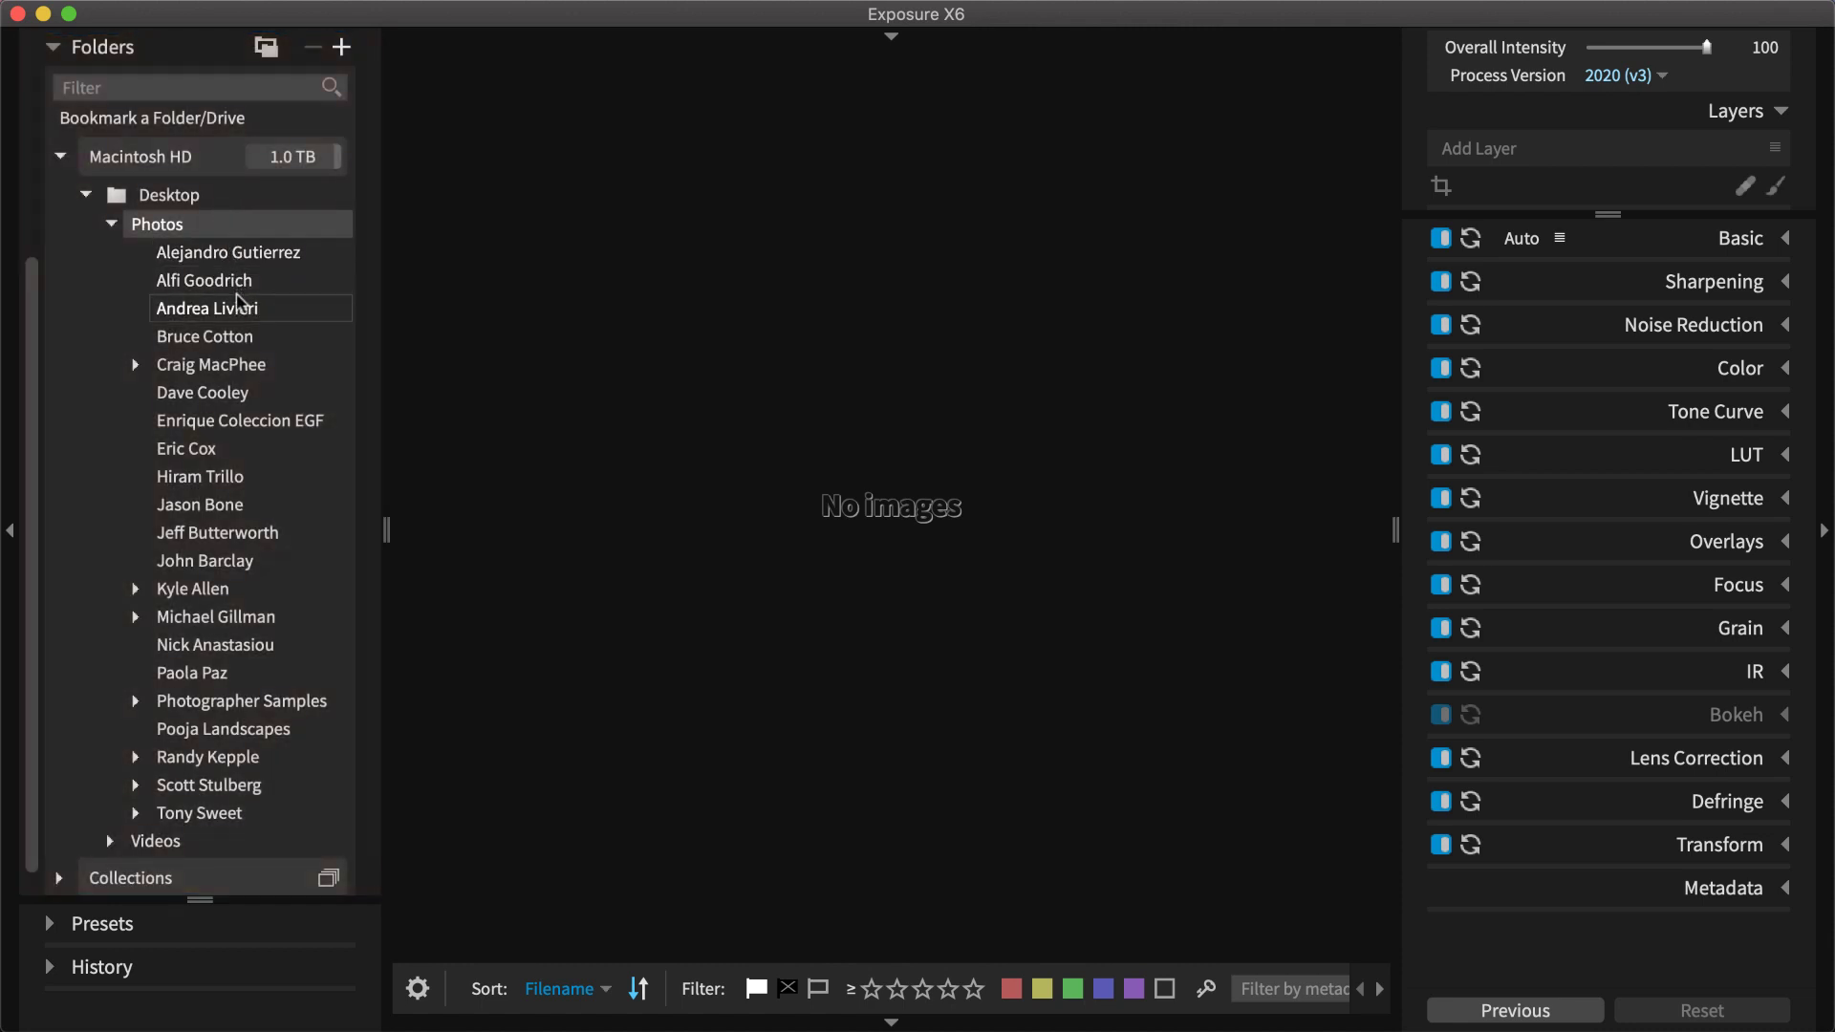
- Open the photographer's newly imported folder under Desktop/Photos to show its 116 raw images
click(206, 450)
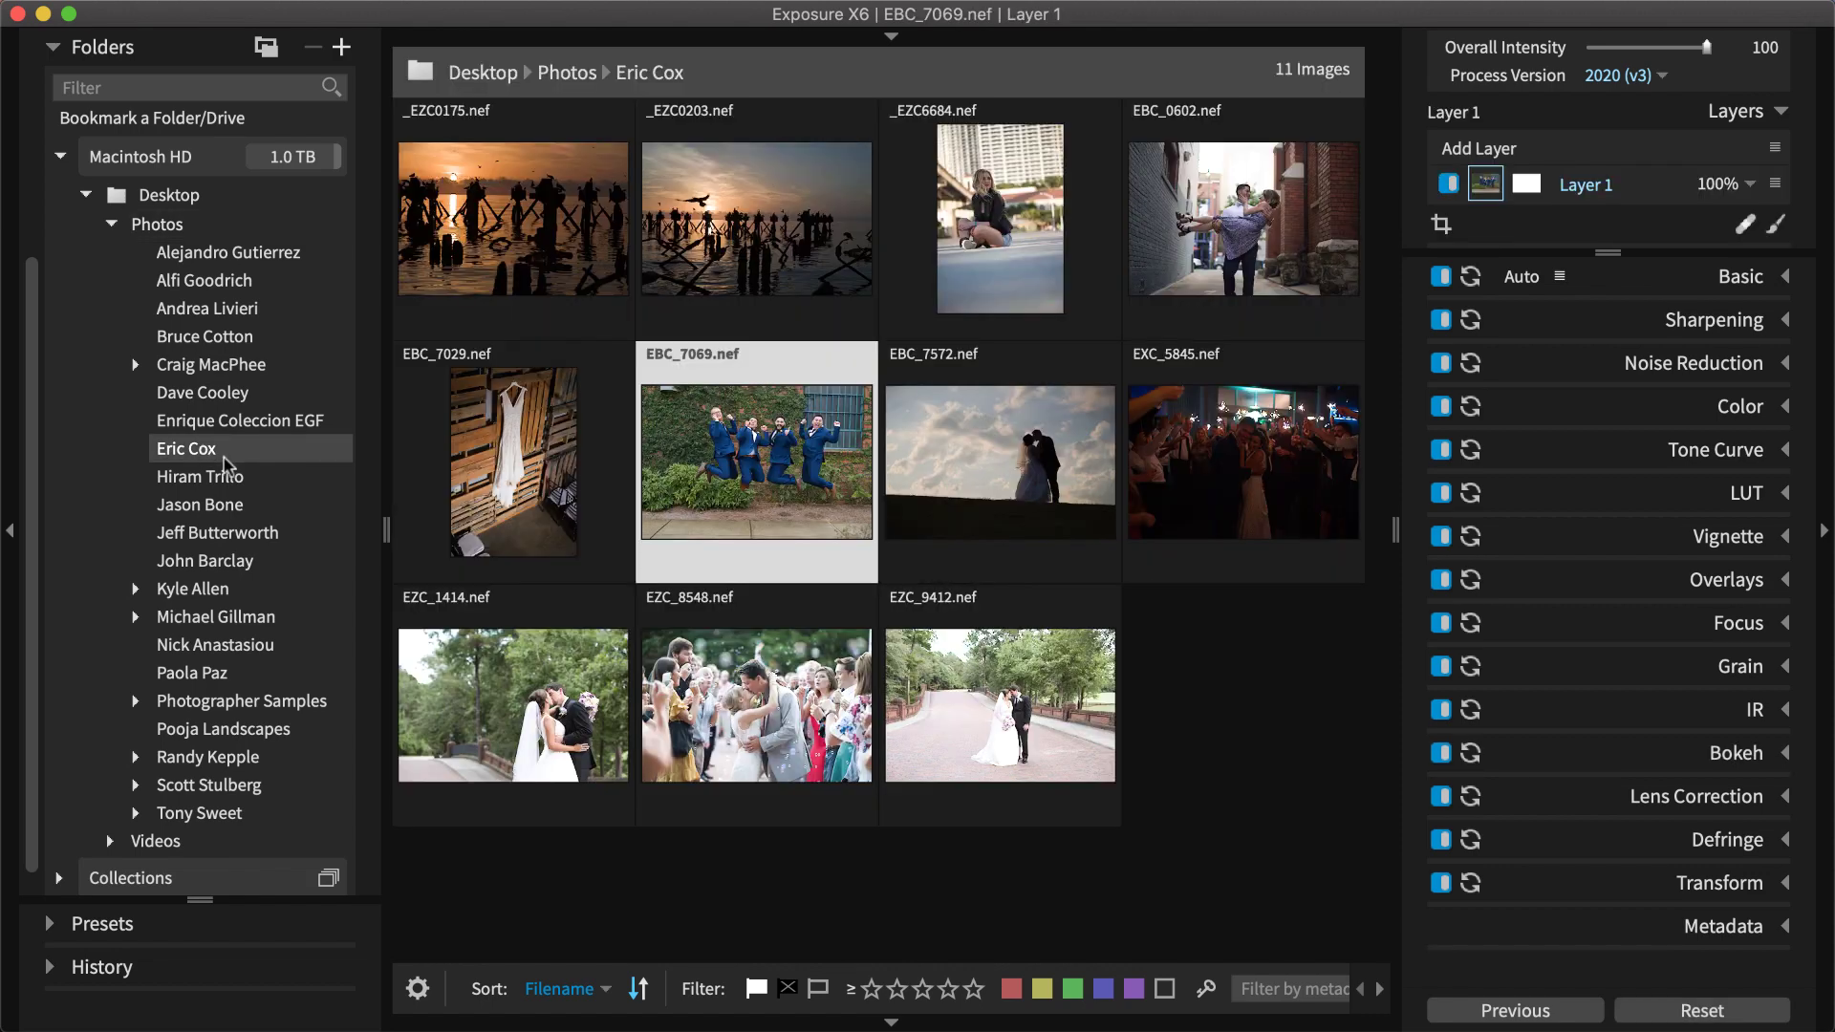
click(205, 561)
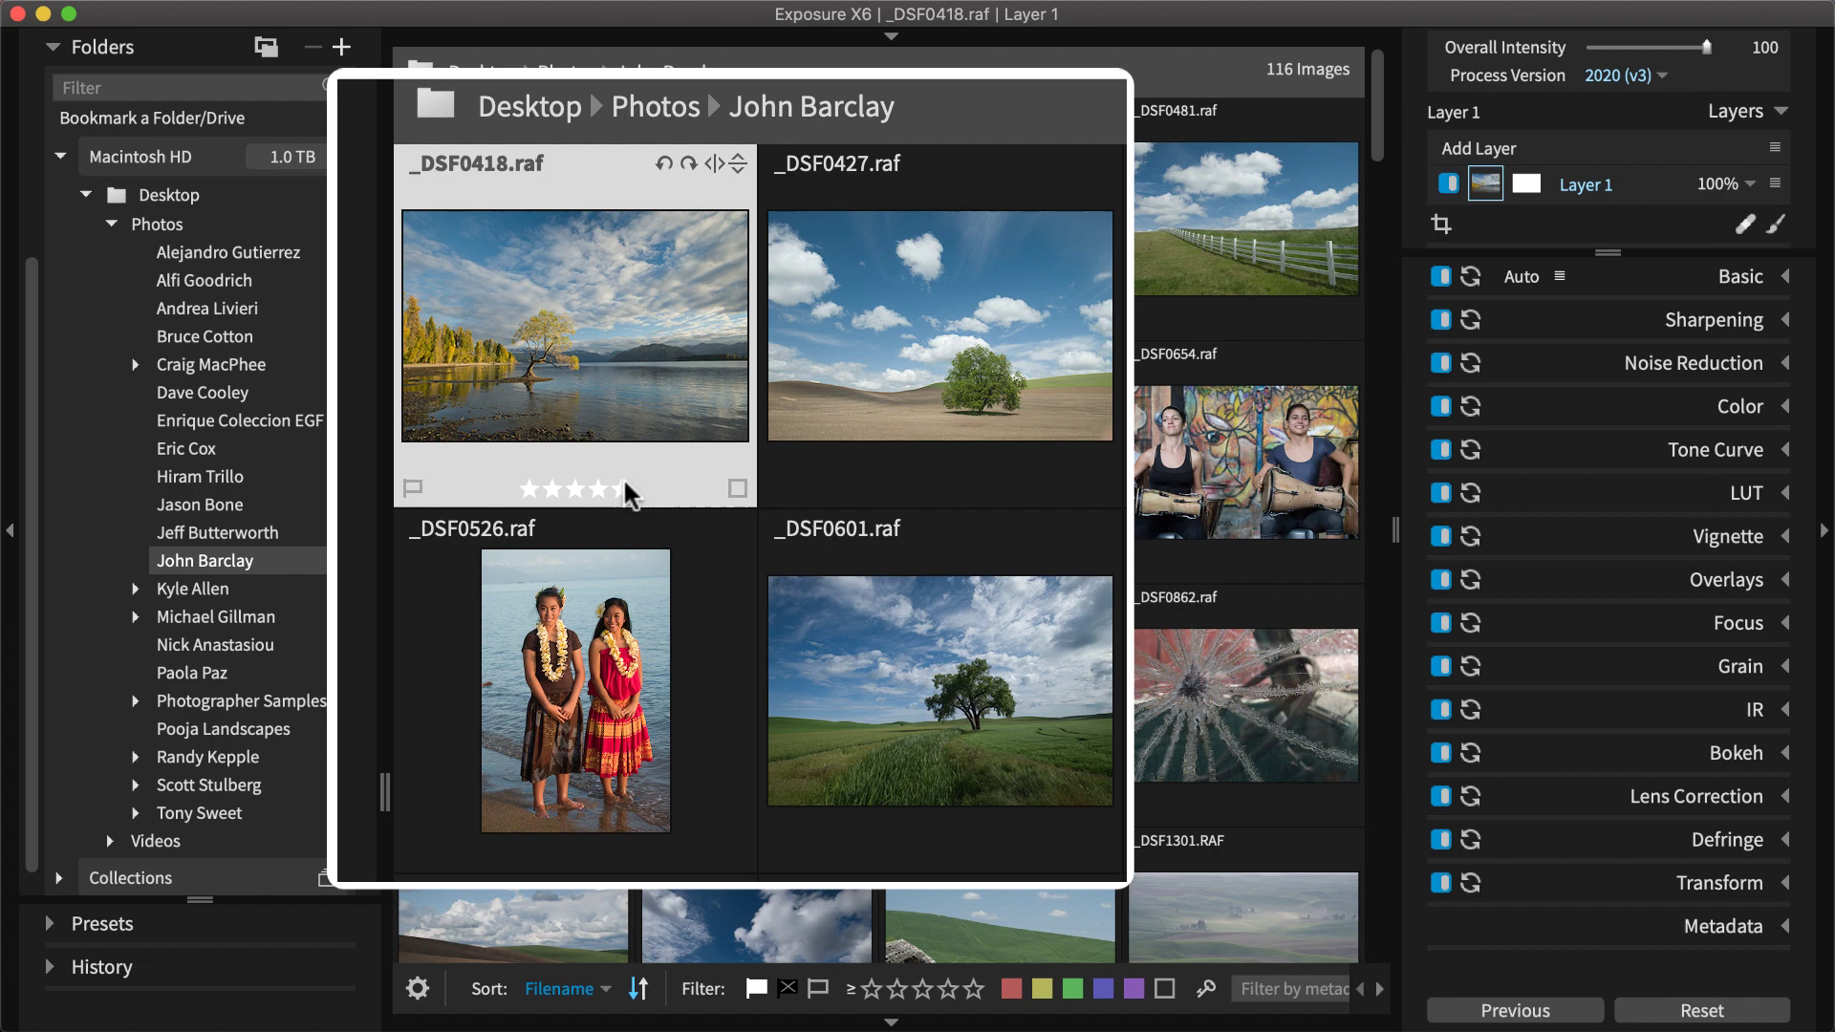
- Give _DSF0418 a yellow label and a pick flag from its thumbnail menus
click(736, 489)
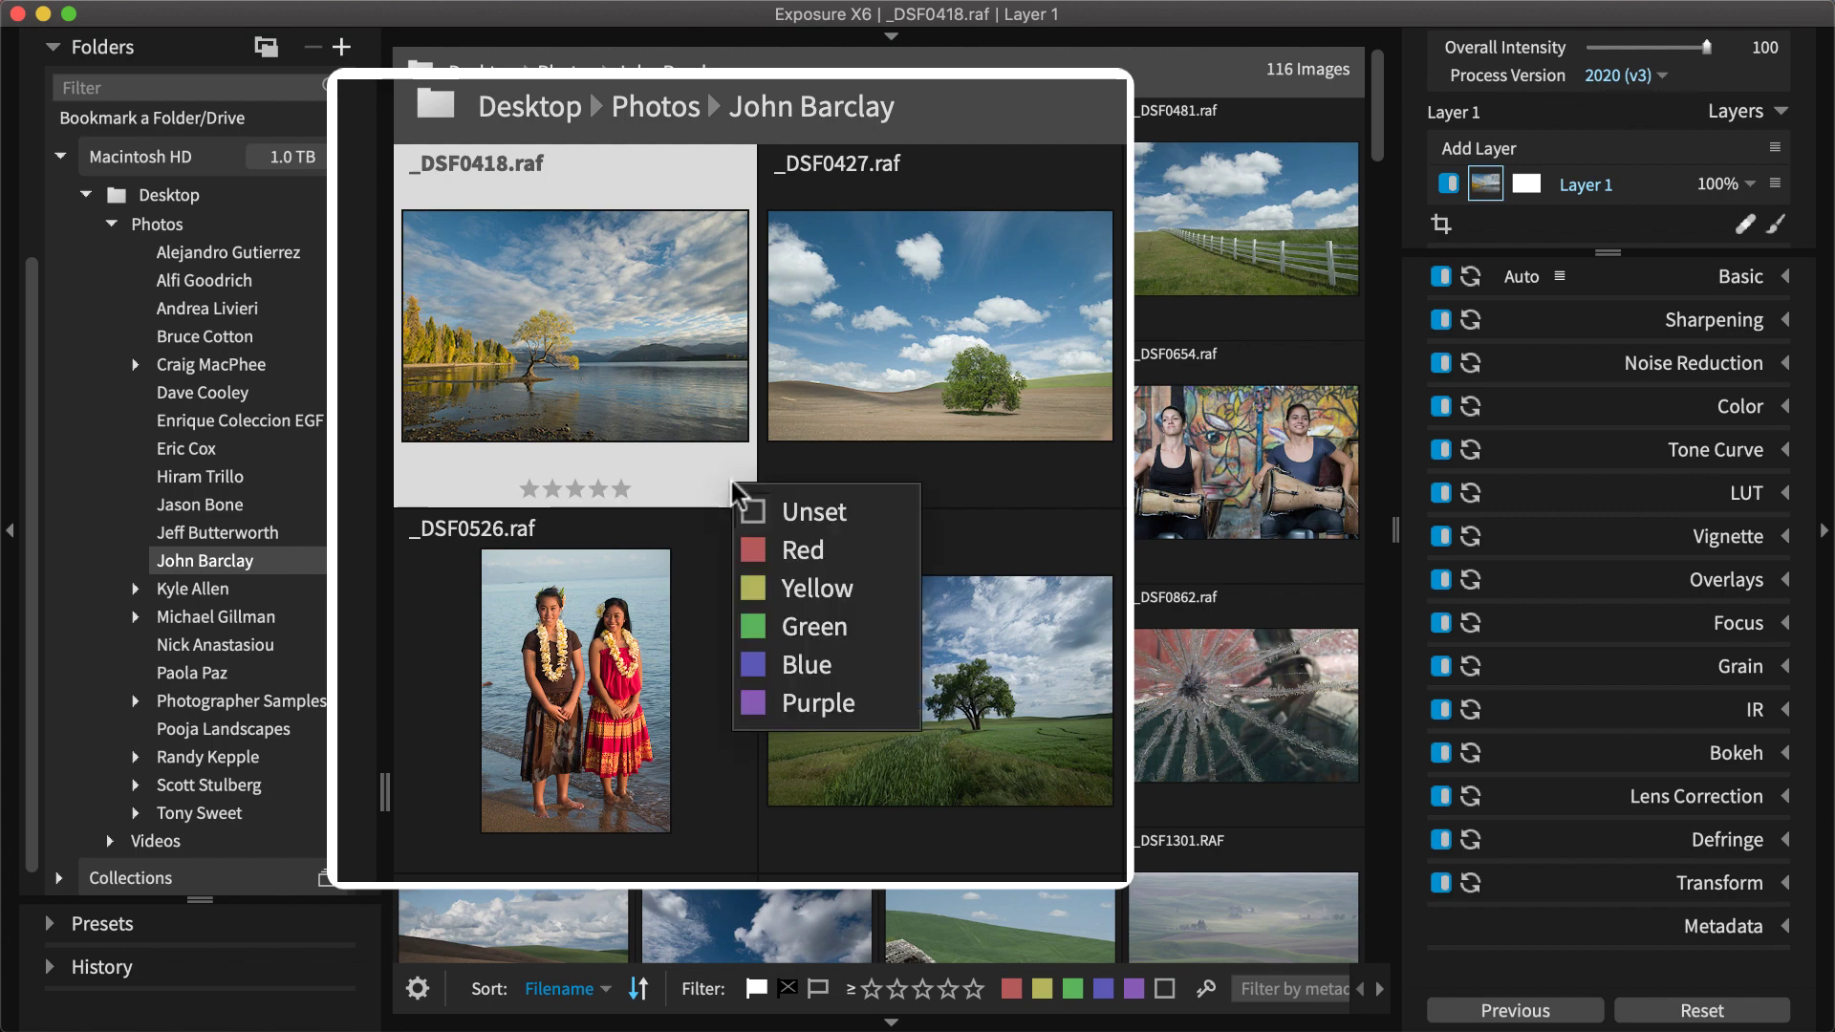
click(807, 587)
click(420, 495)
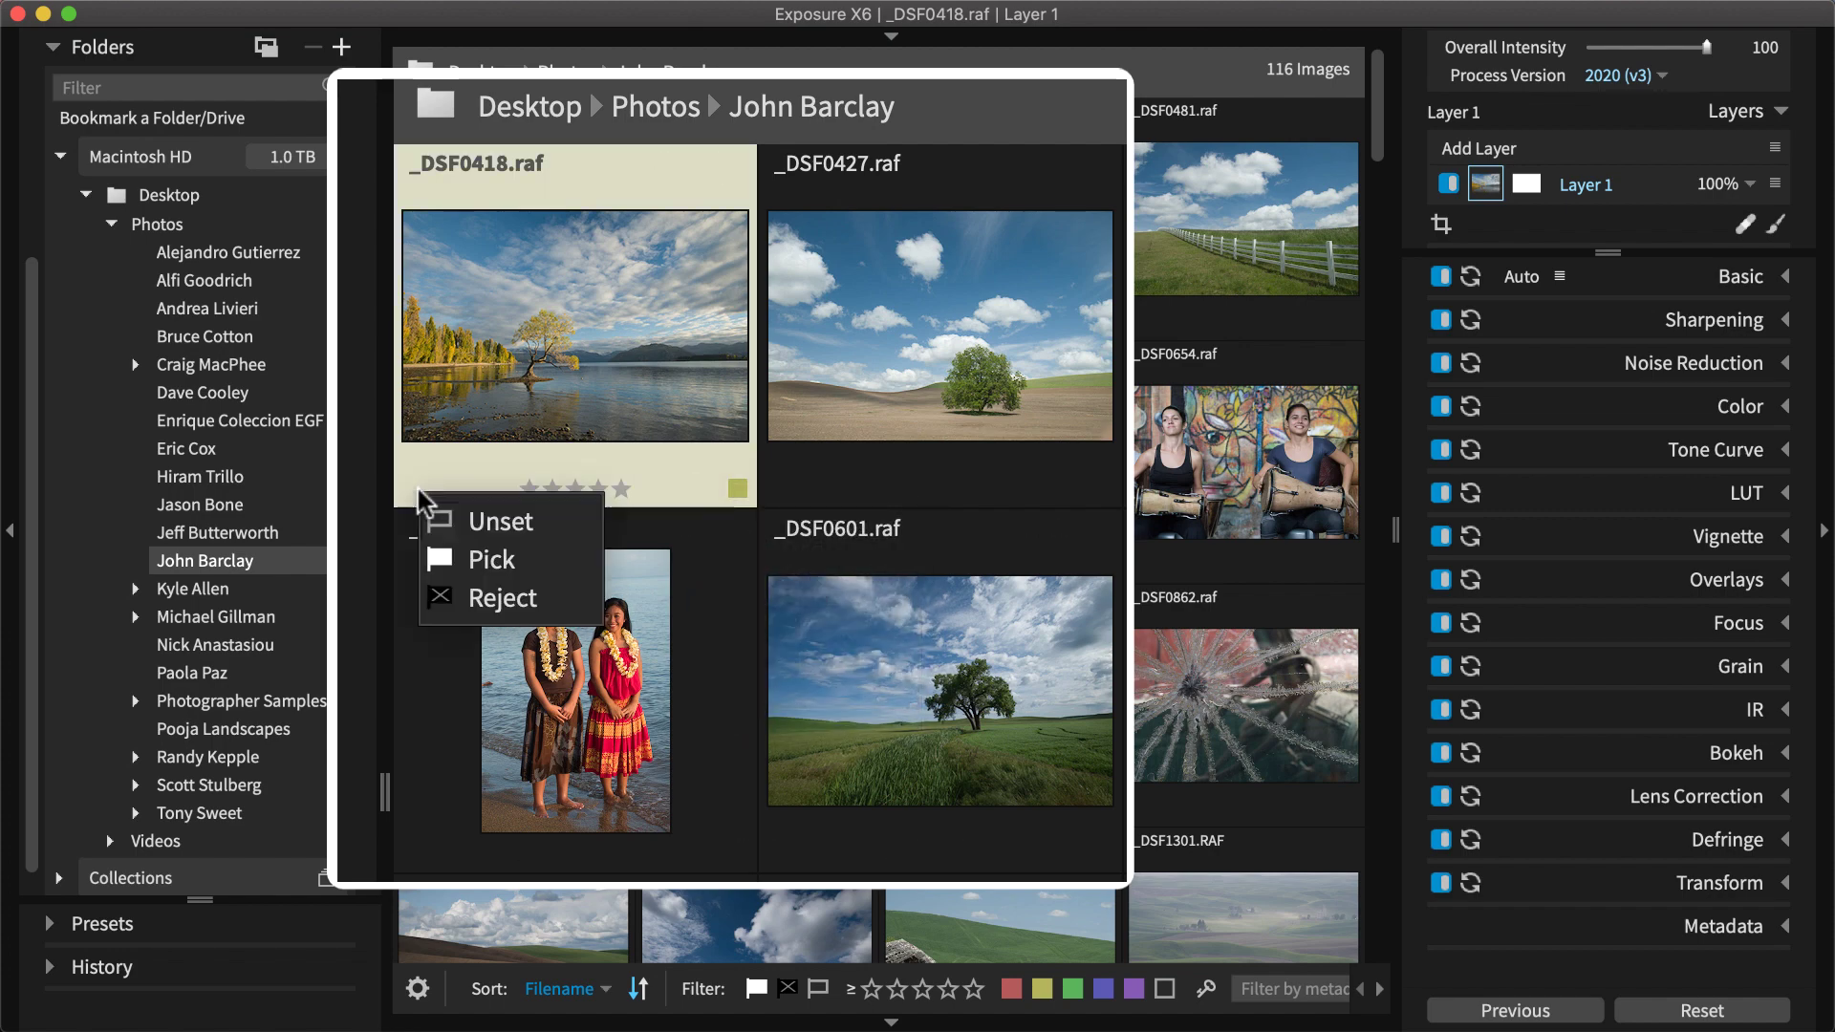
click(494, 371)
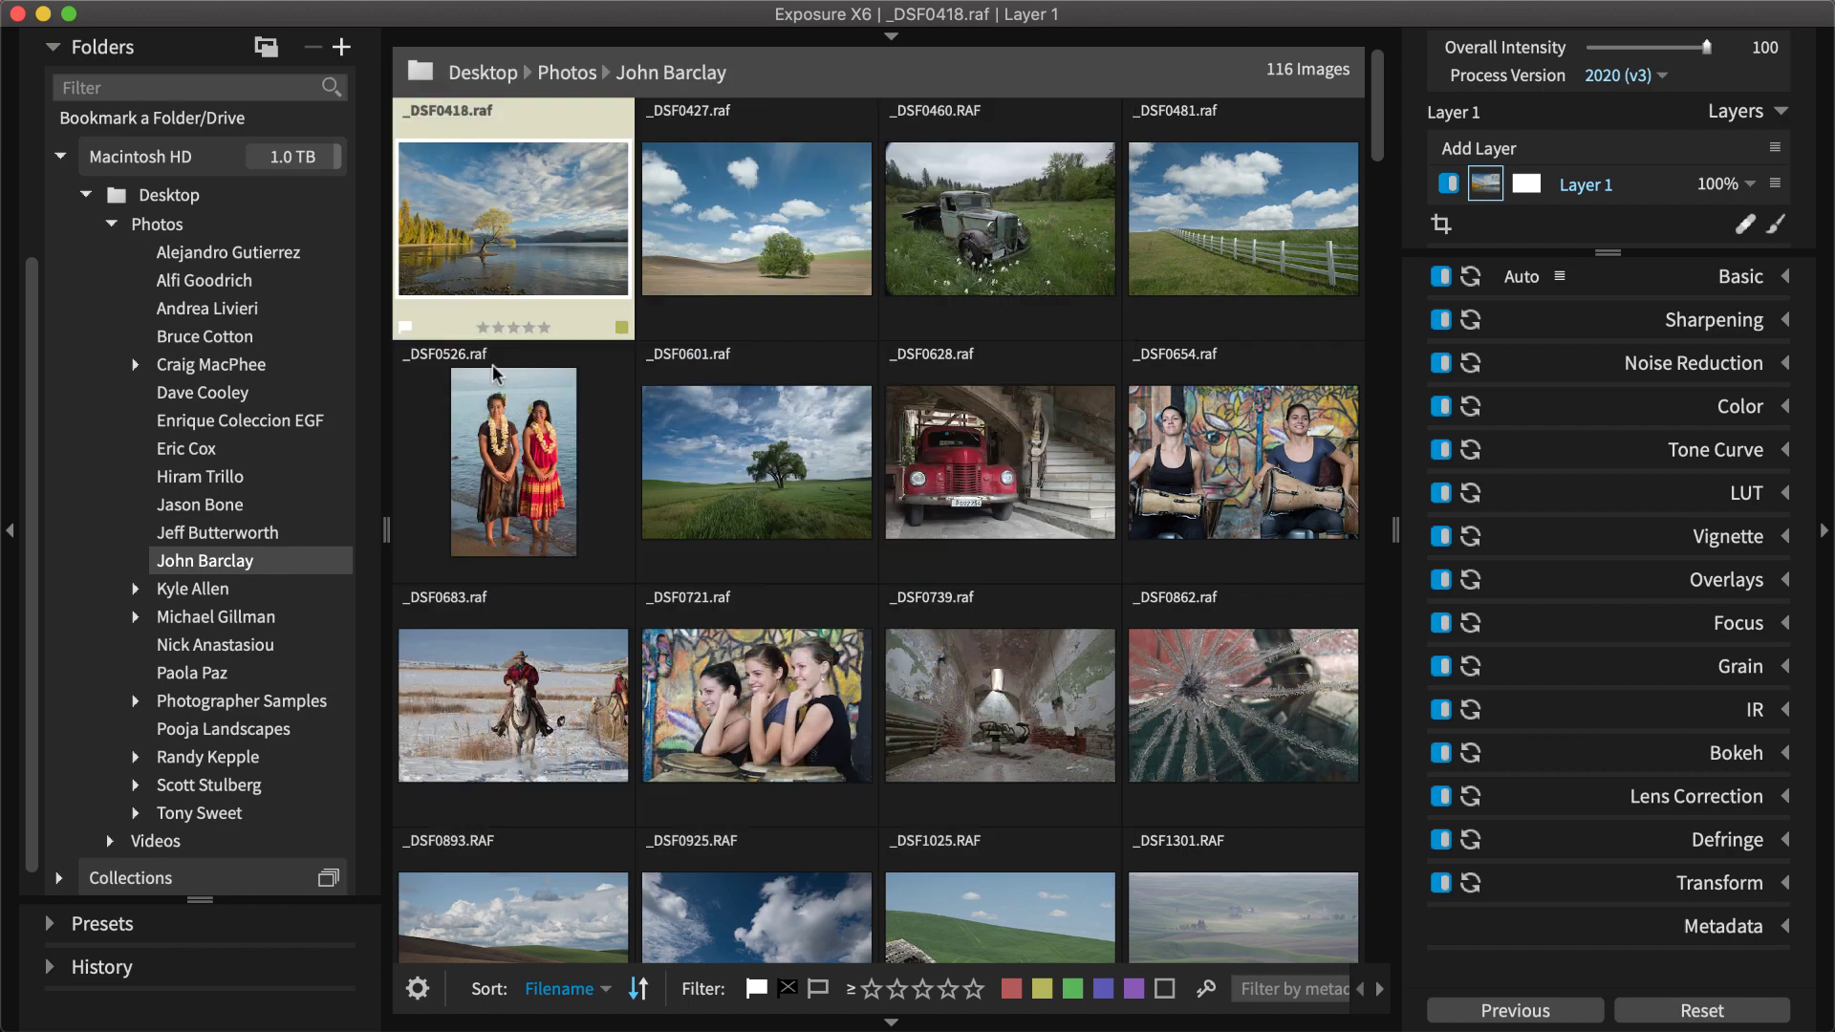
- Flag _DSF0427 (5 stars, yellow) and _DSF0460 (5 stars, green) as picks
key(Right)
key(p)
key(5)
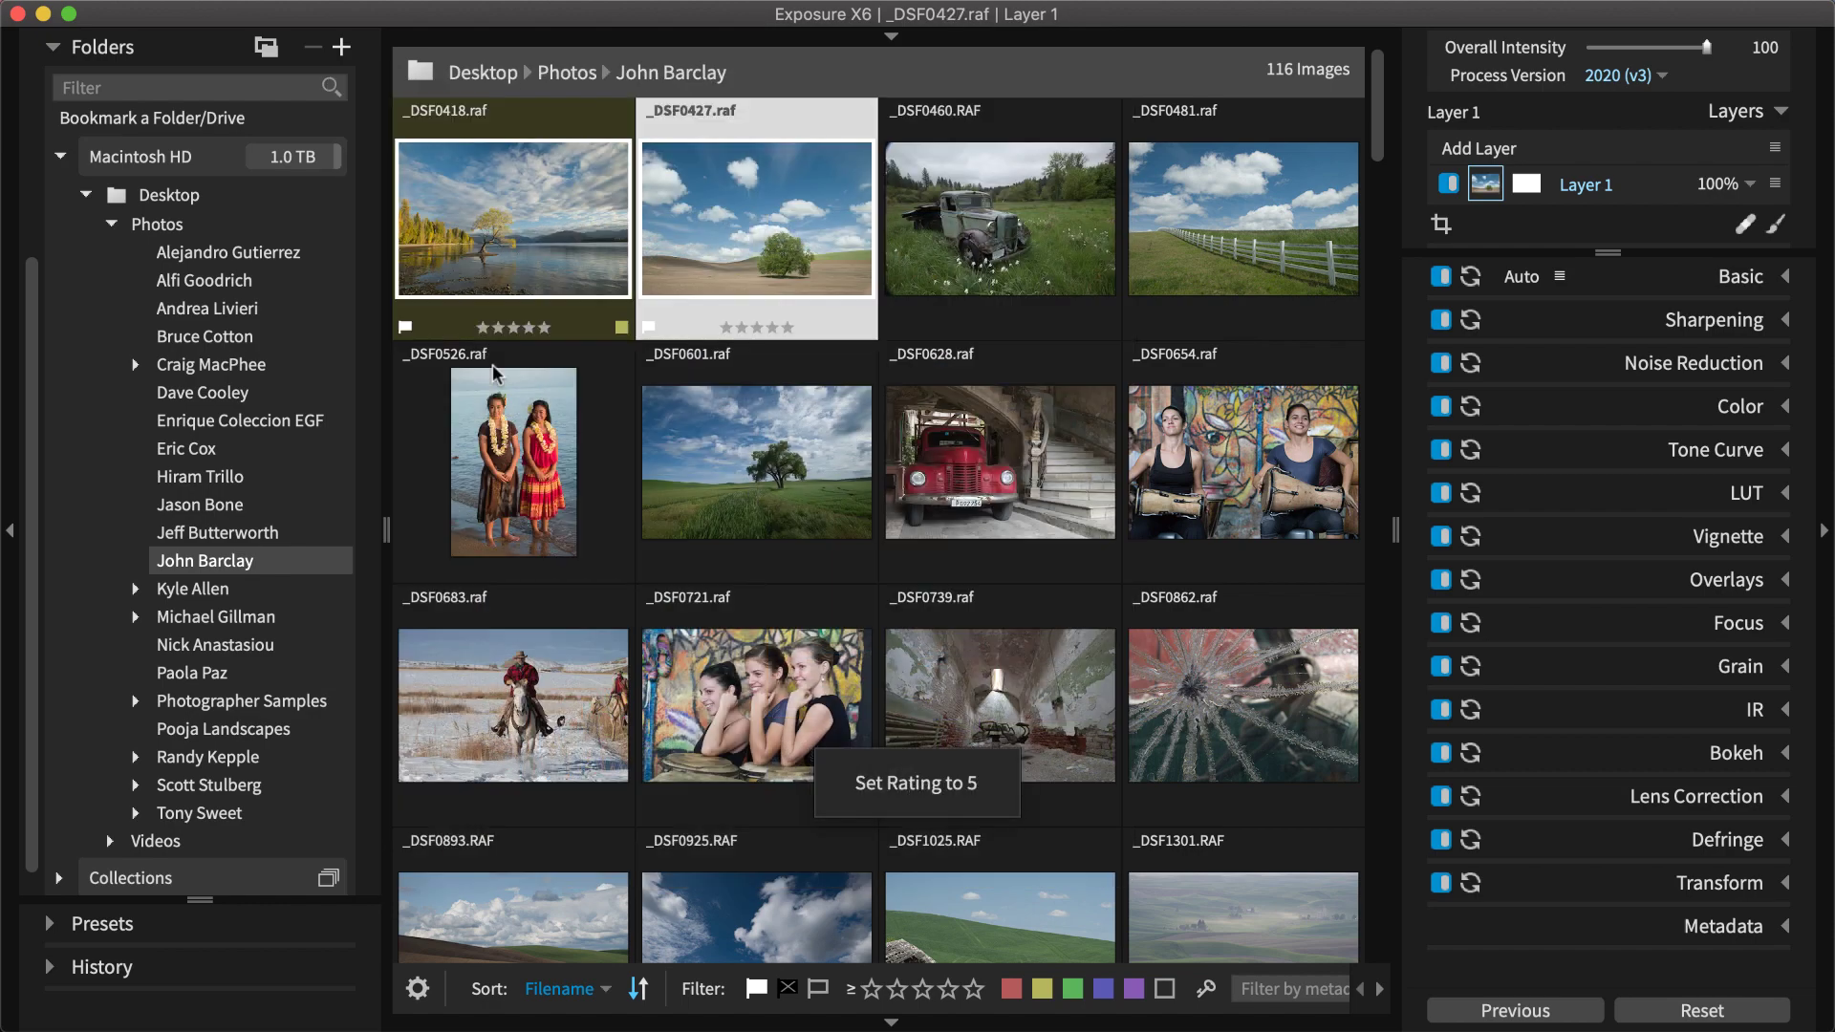
key(7)
key(Right)
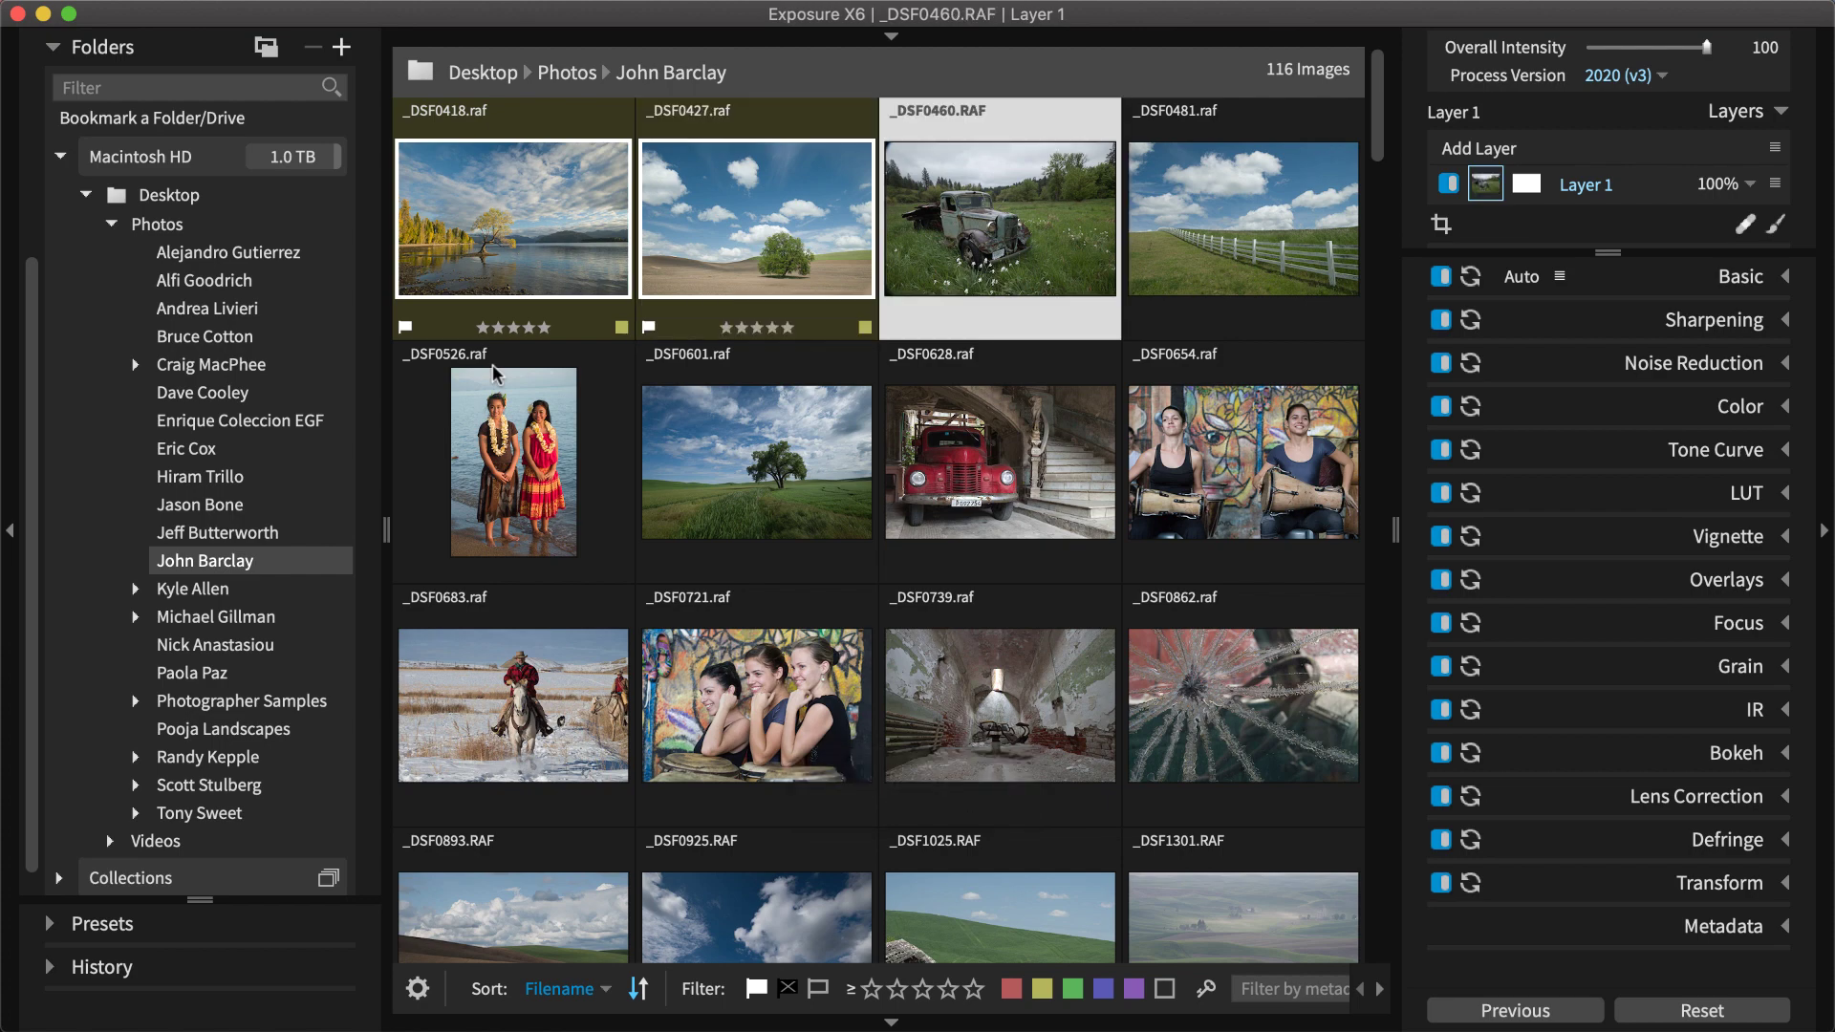
key(p)
key(5)
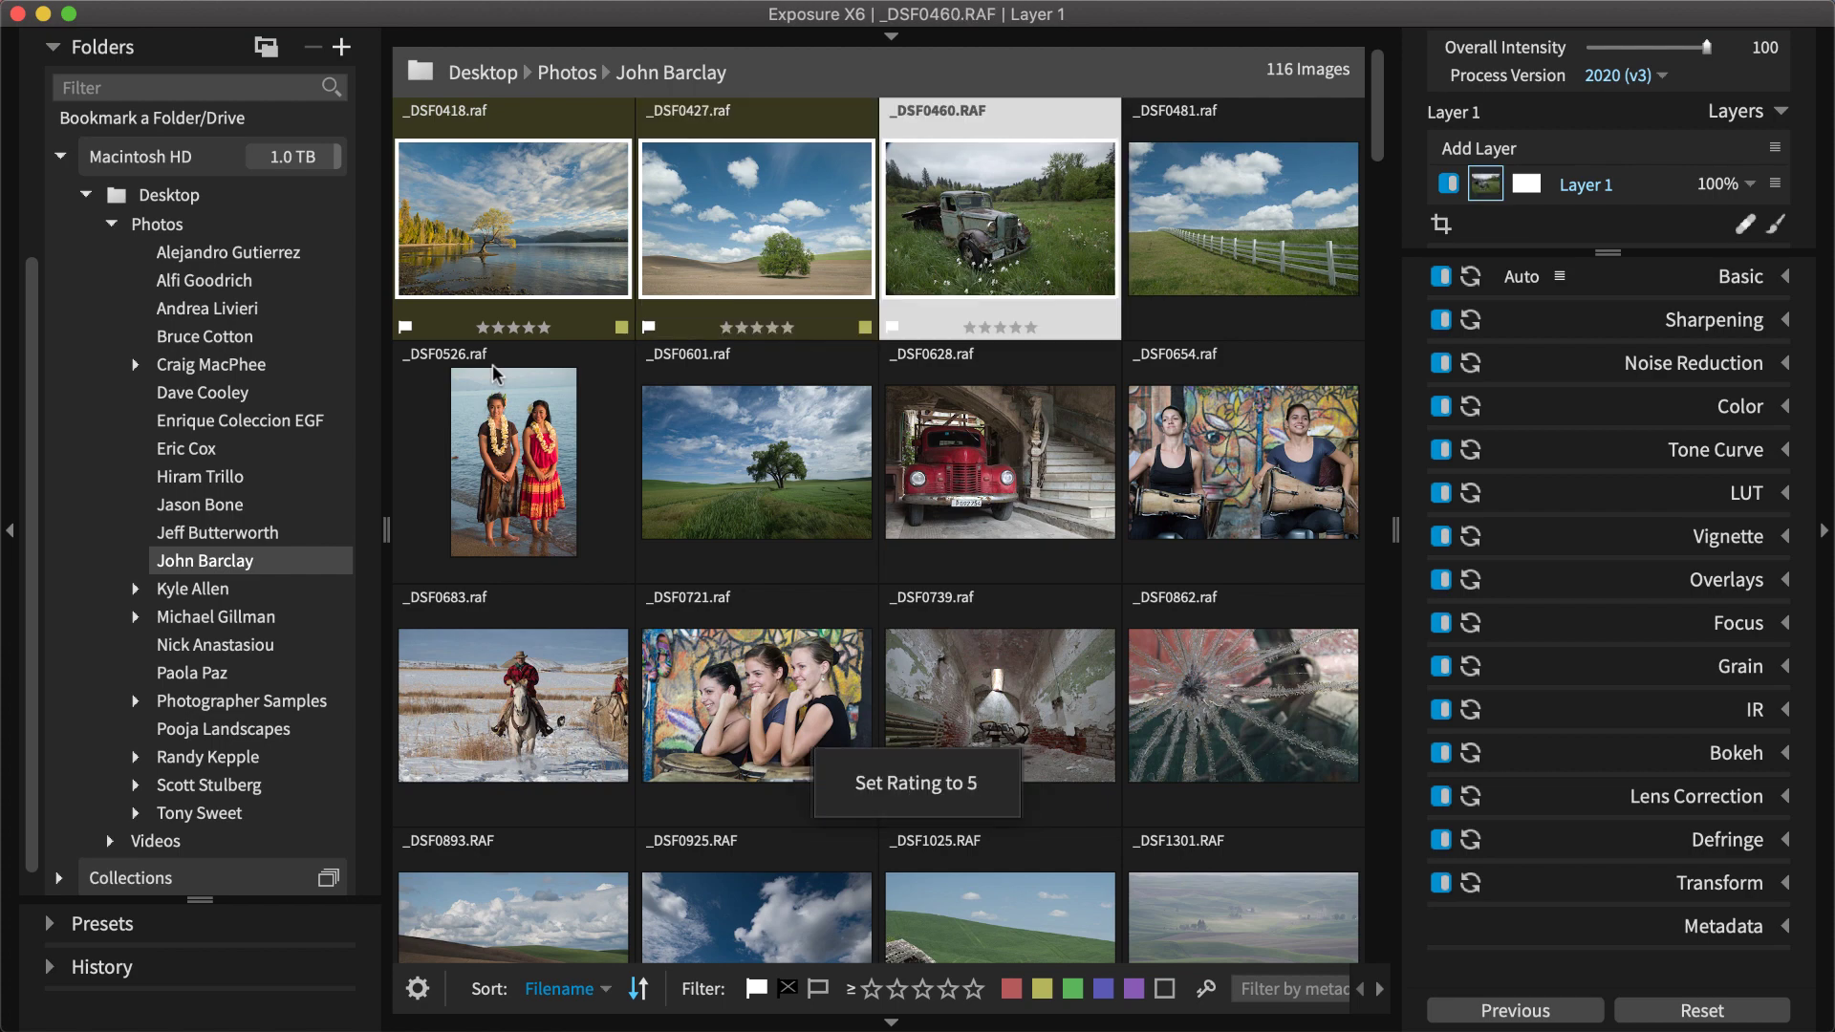
key(8)
- Flag _DSF0481 (5 stars, yellow) and _DSF0526 (4 stars, red) as picks
key(Right)
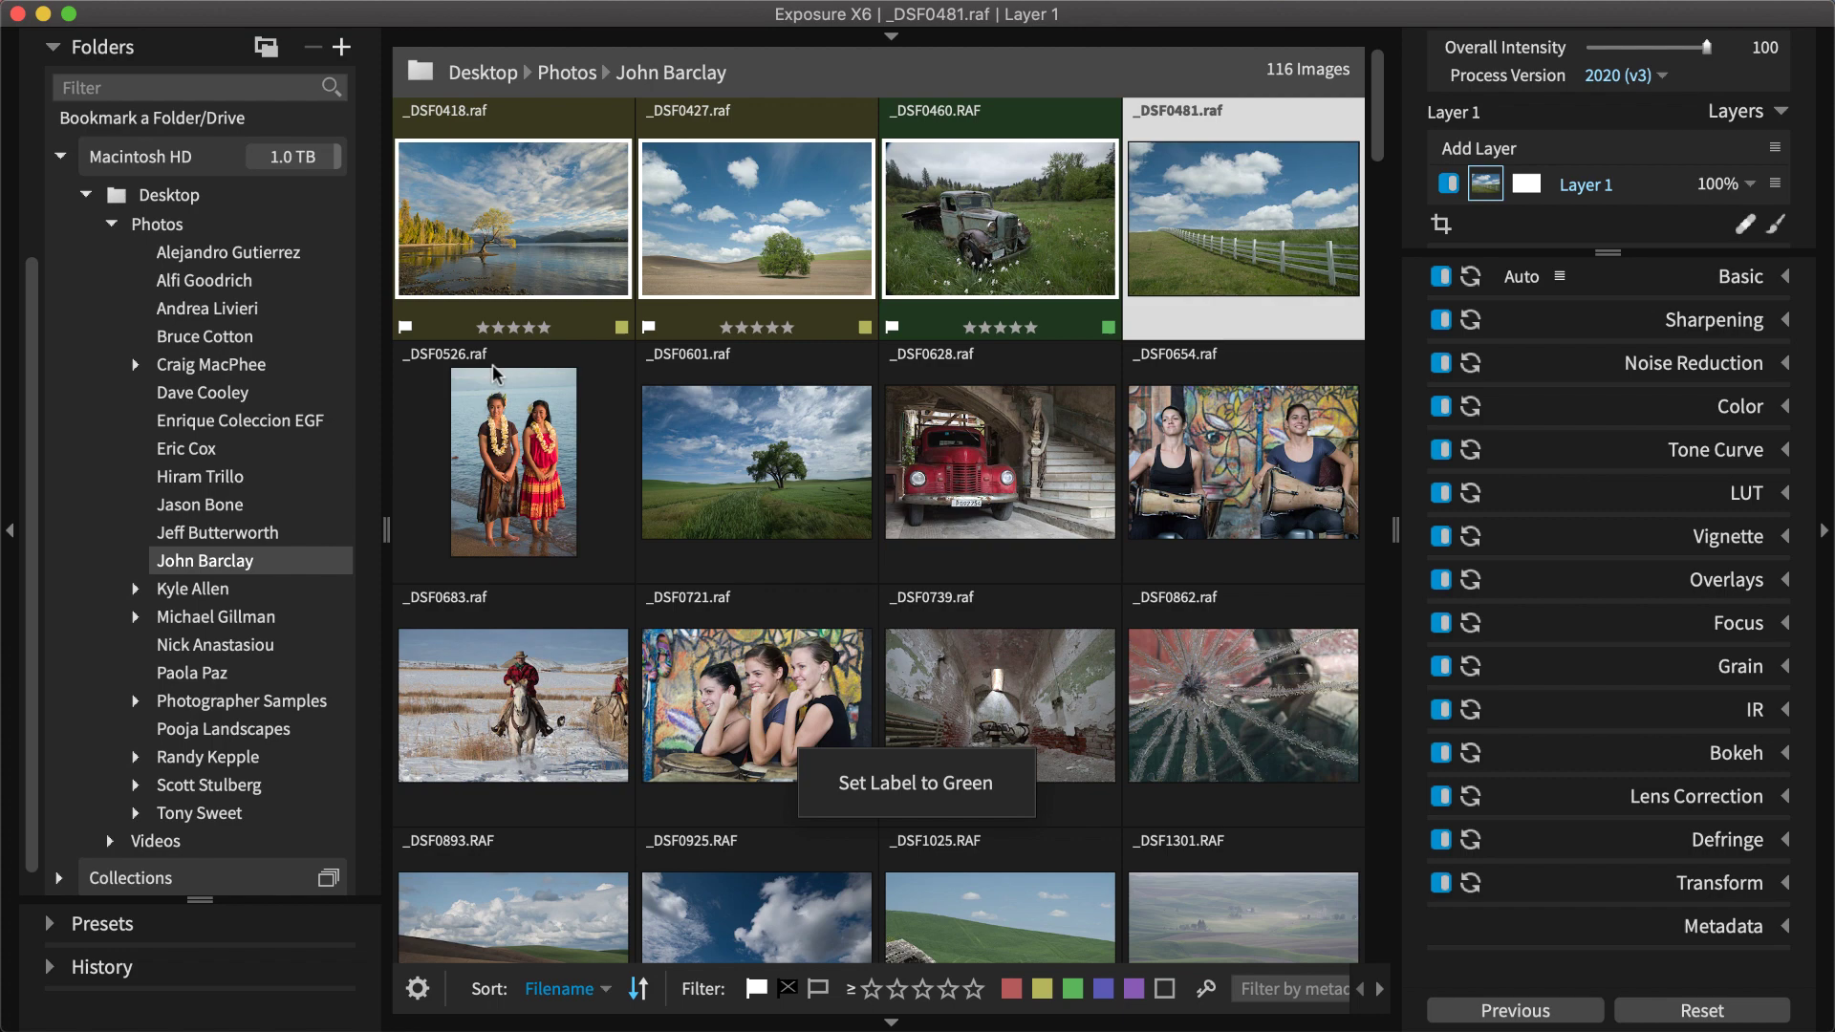
key(p)
key(5)
key(7)
key(Right)
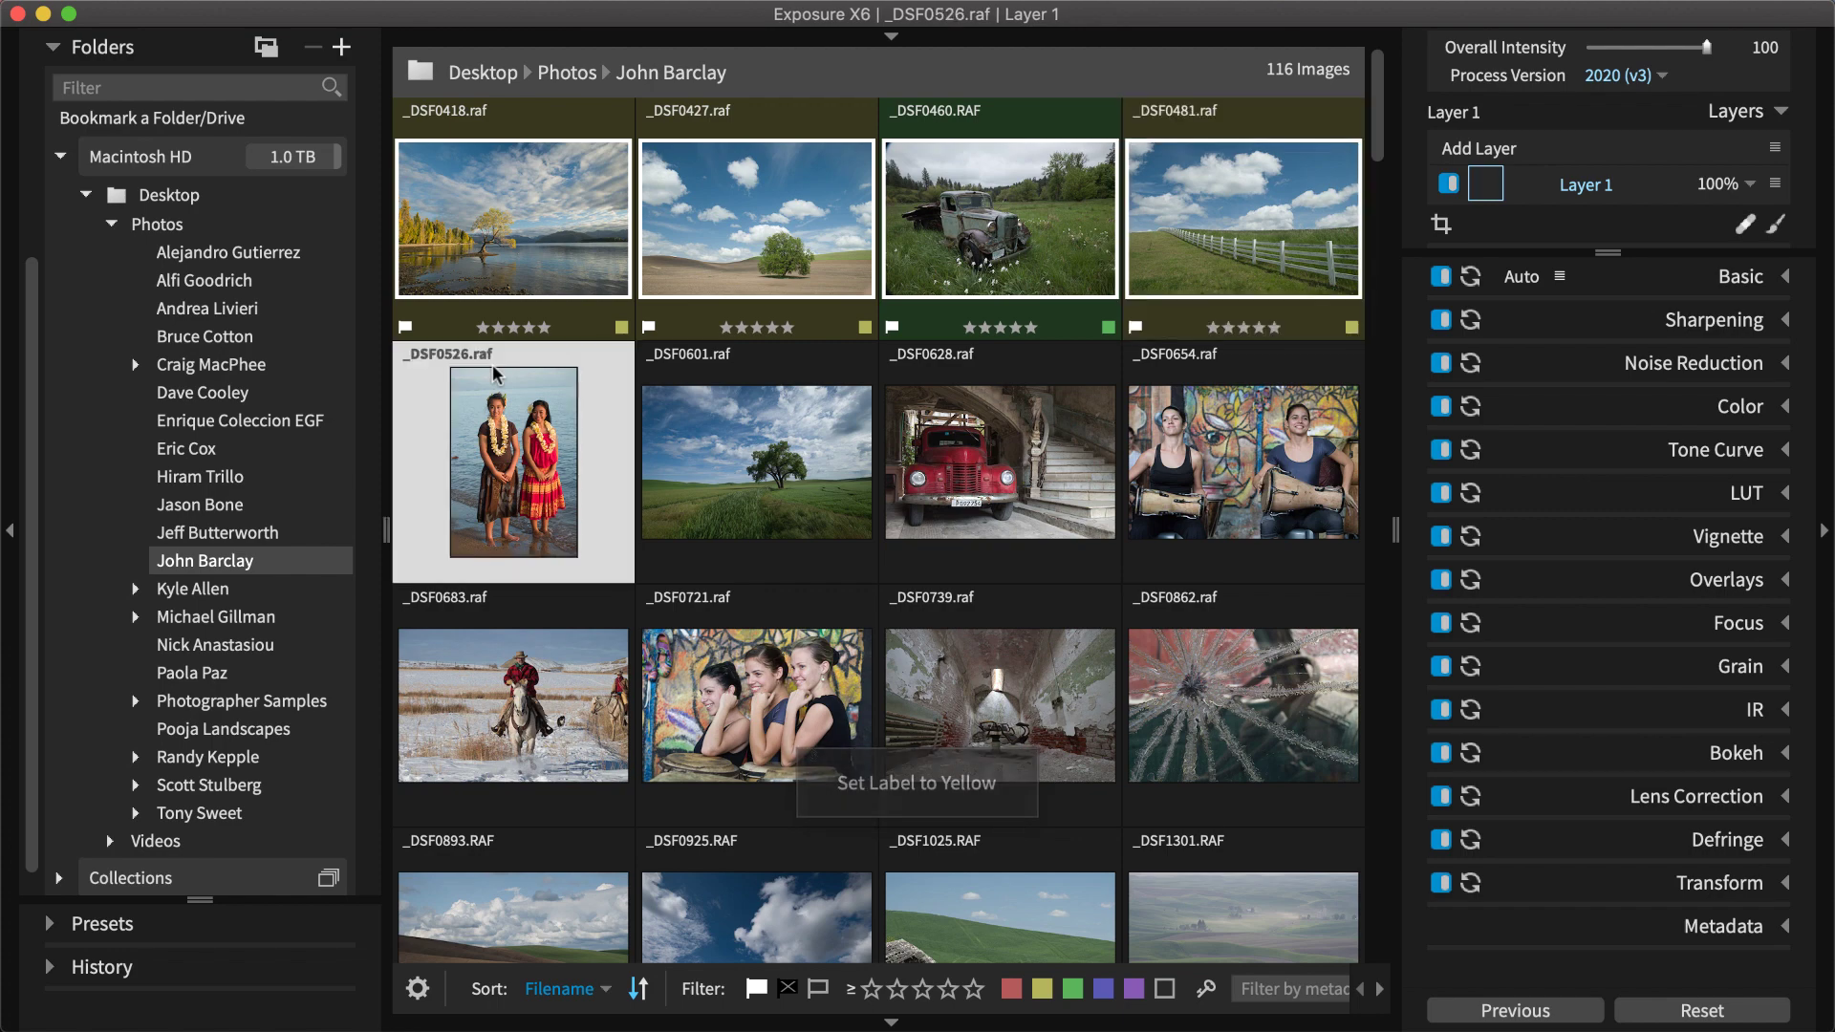
key(p)
key(4)
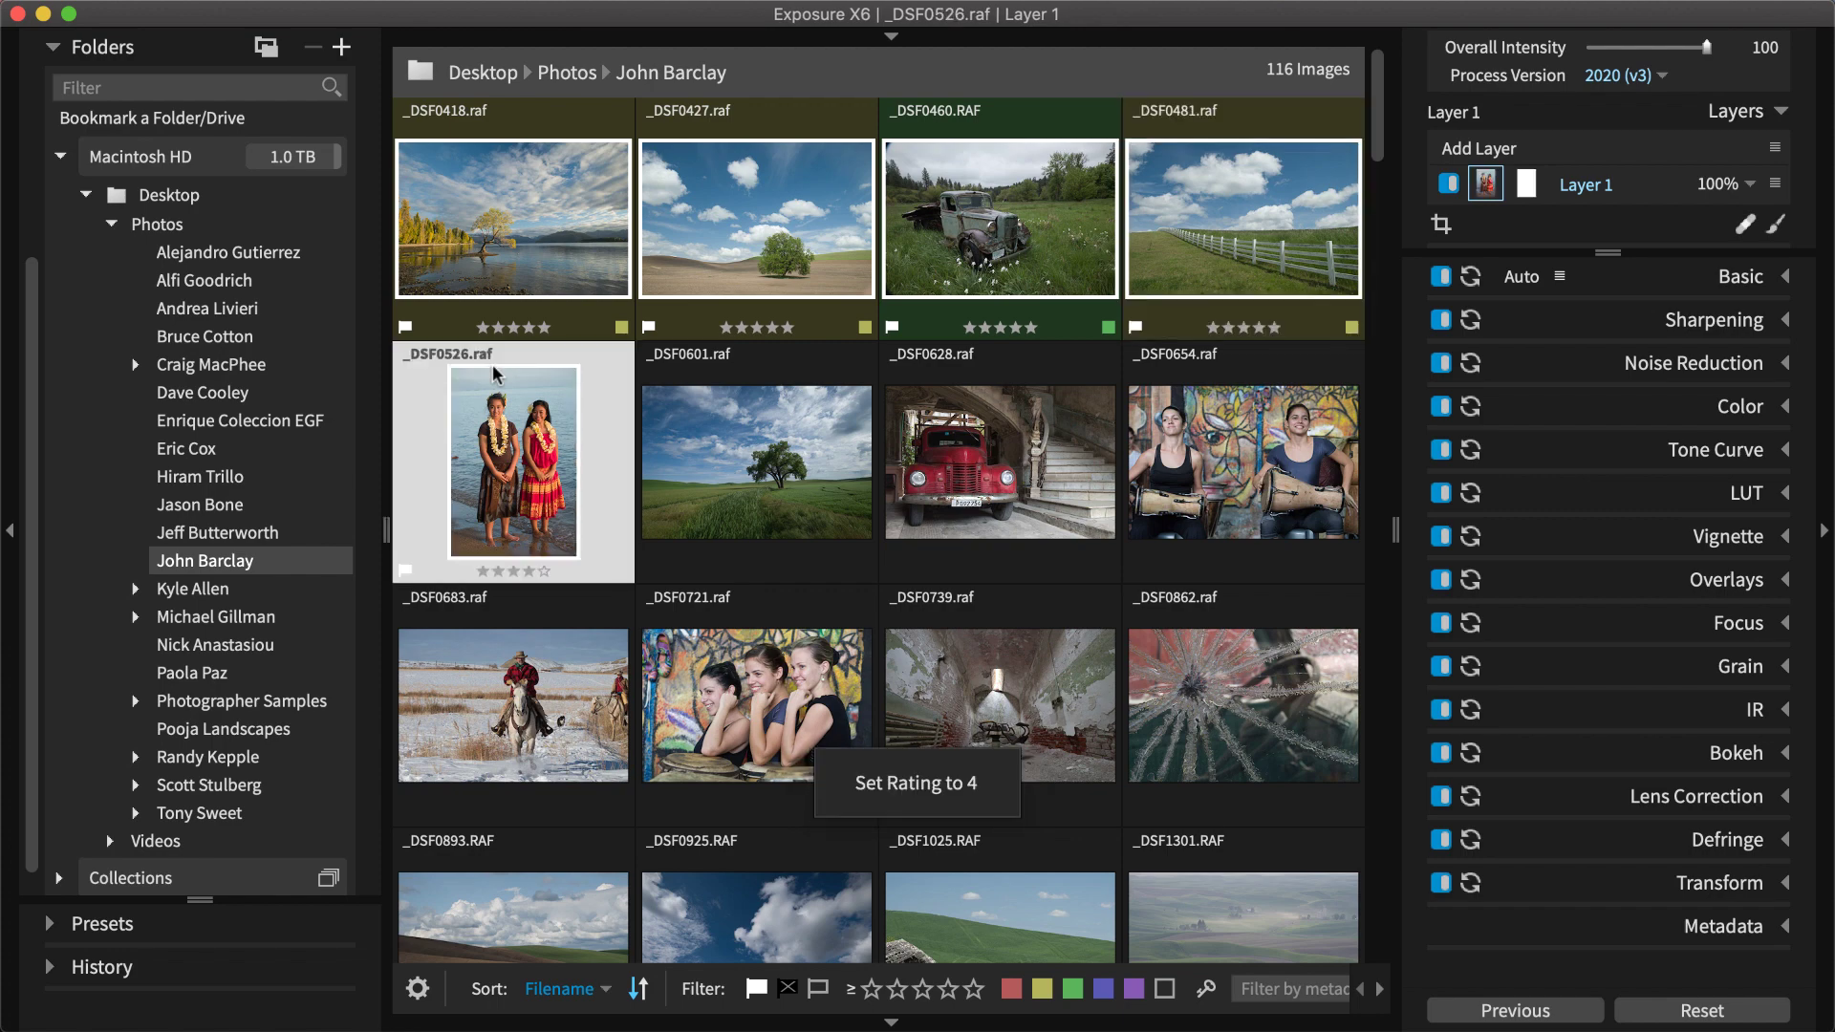
key(6)
- Flag _DSF0601 (5 stars, yellow) and _DSF0628 (3 stars, yellow) as picks
key(Right)
key(p)
key(5)
key(7)
key(Right)
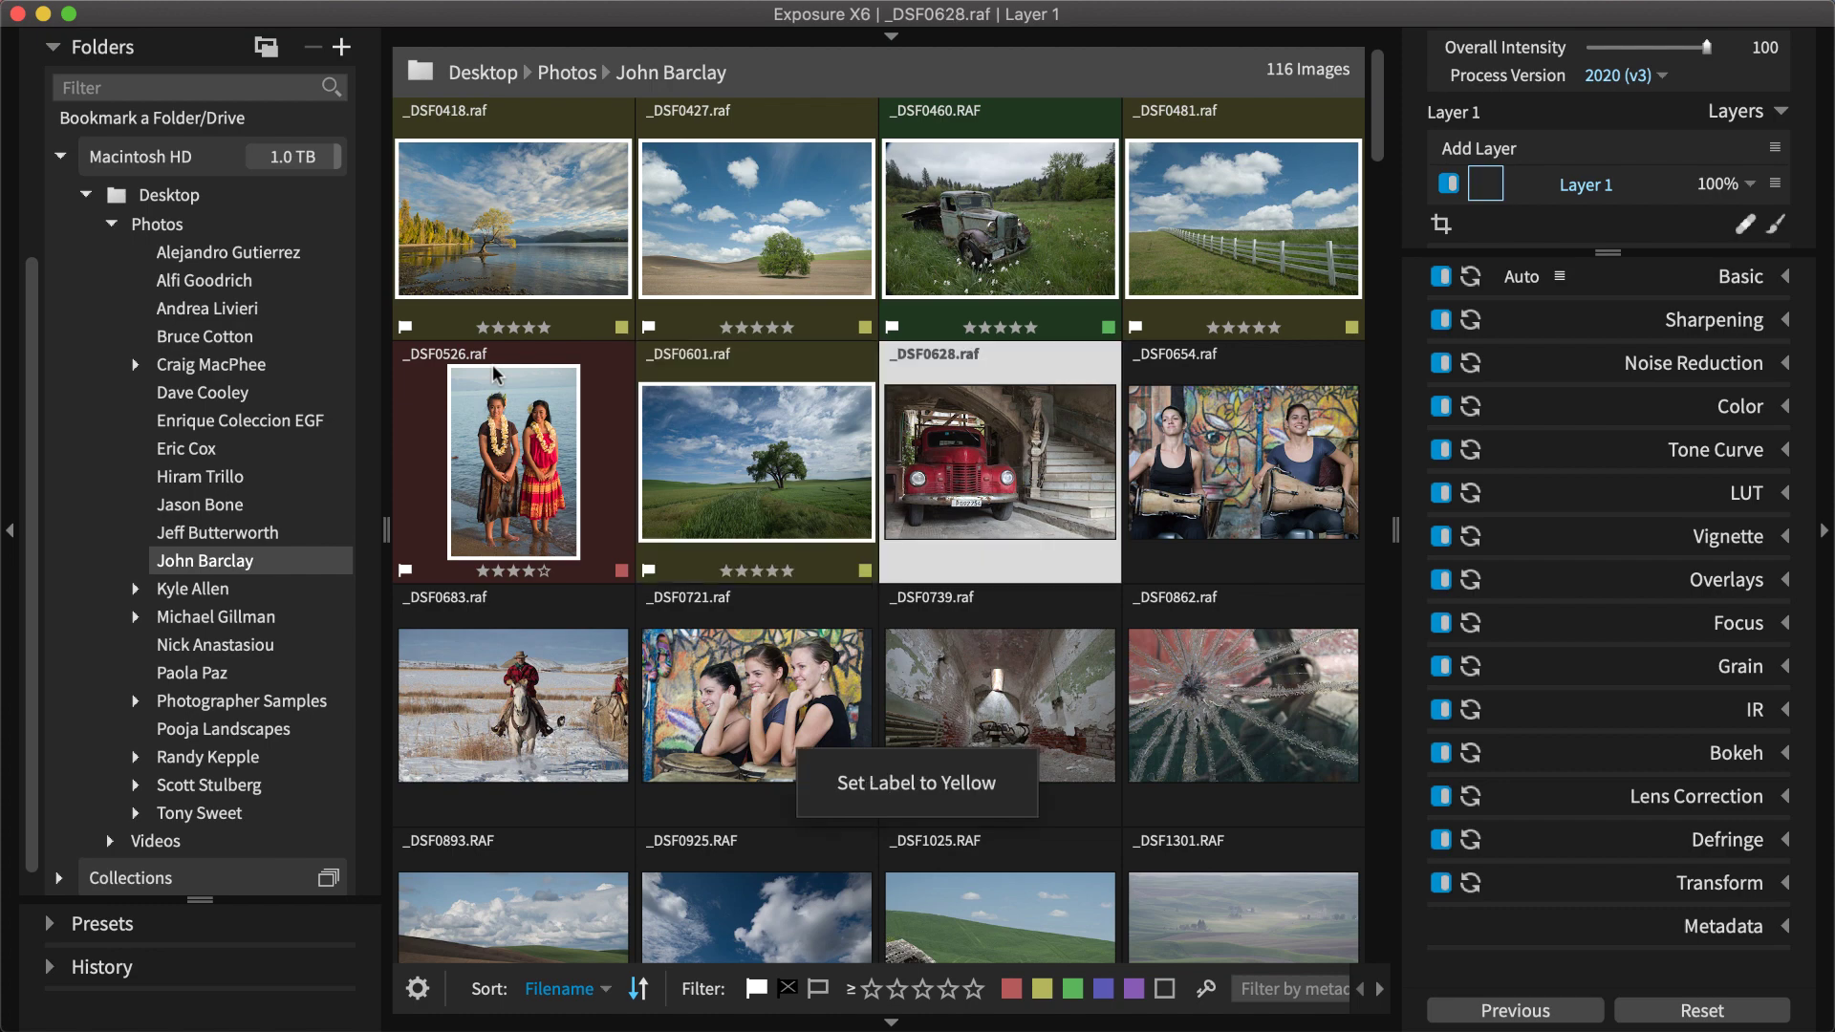
key(p)
key(3)
key(7)
- Flag _DSF0654 (4 stars, red) and _DSF0683 (3 stars, red) as picks
key(Right)
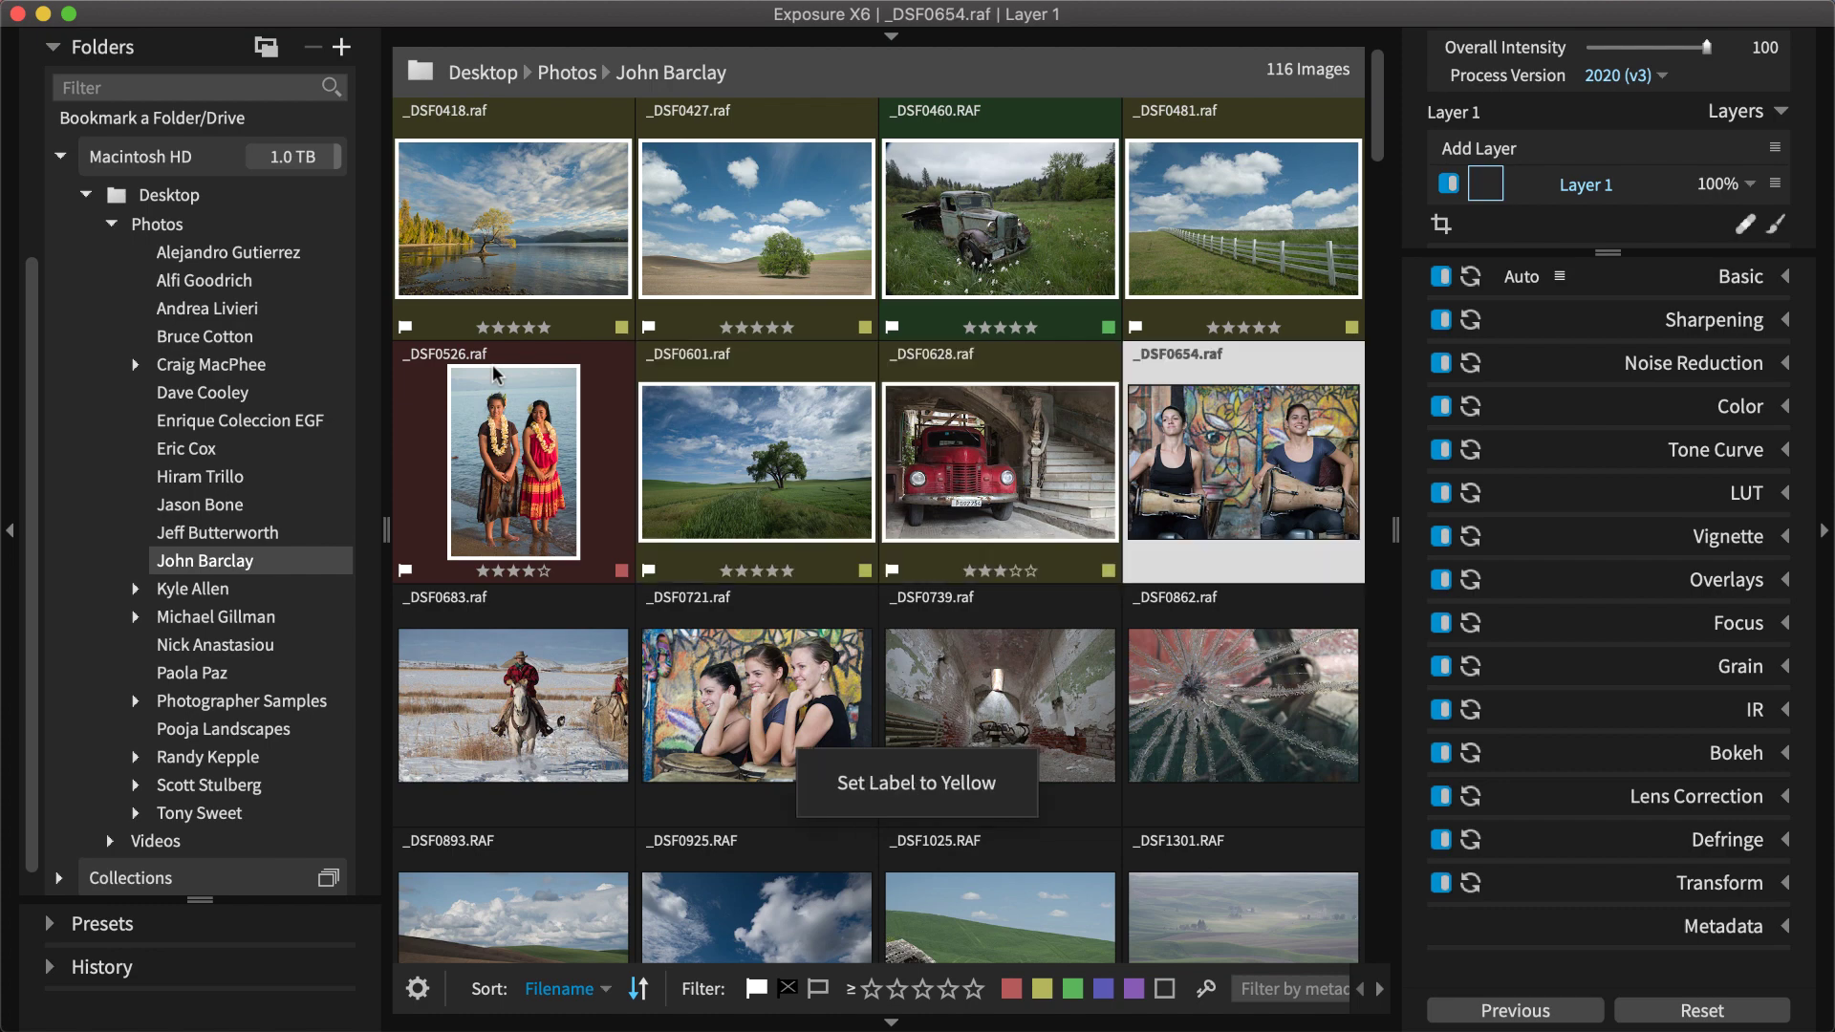
key(p)
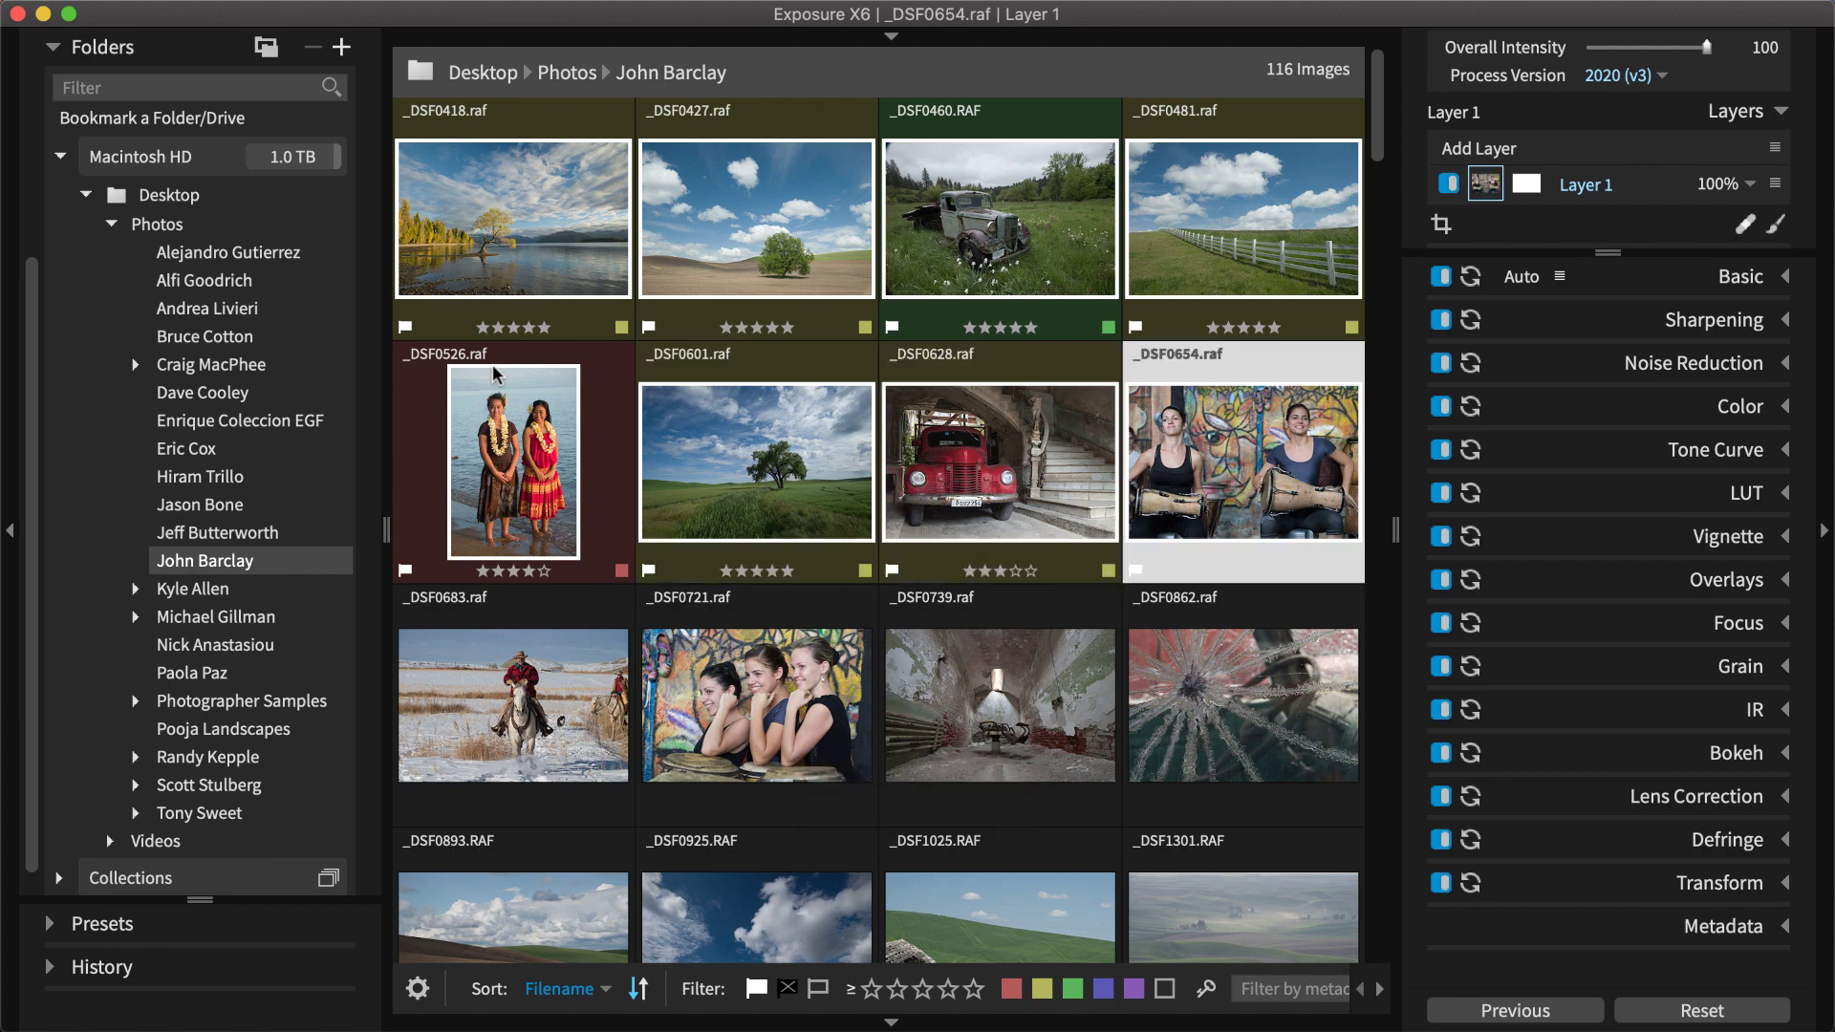
key(4)
key(6)
key(Right)
key(p)
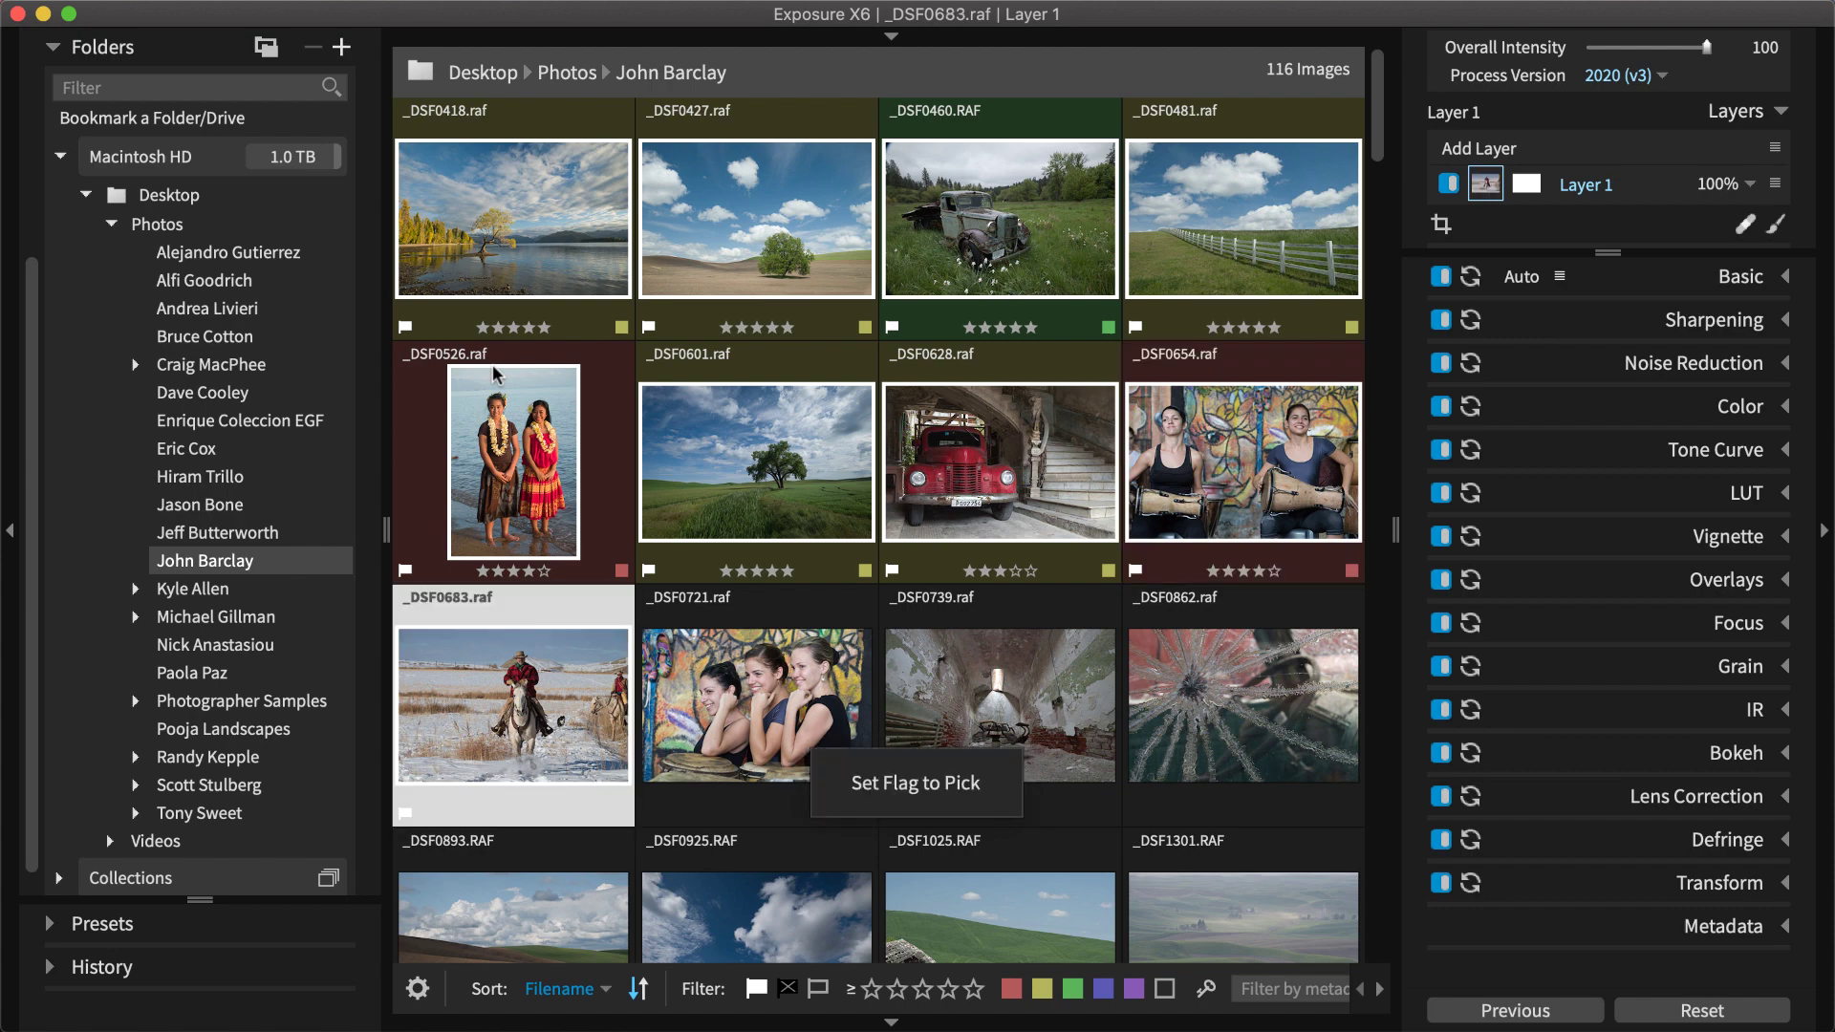
key(3)
key(6)
- Flag _DSF0721 as a five-star yellow pick and reject _DSF0739
key(Right)
key(p)
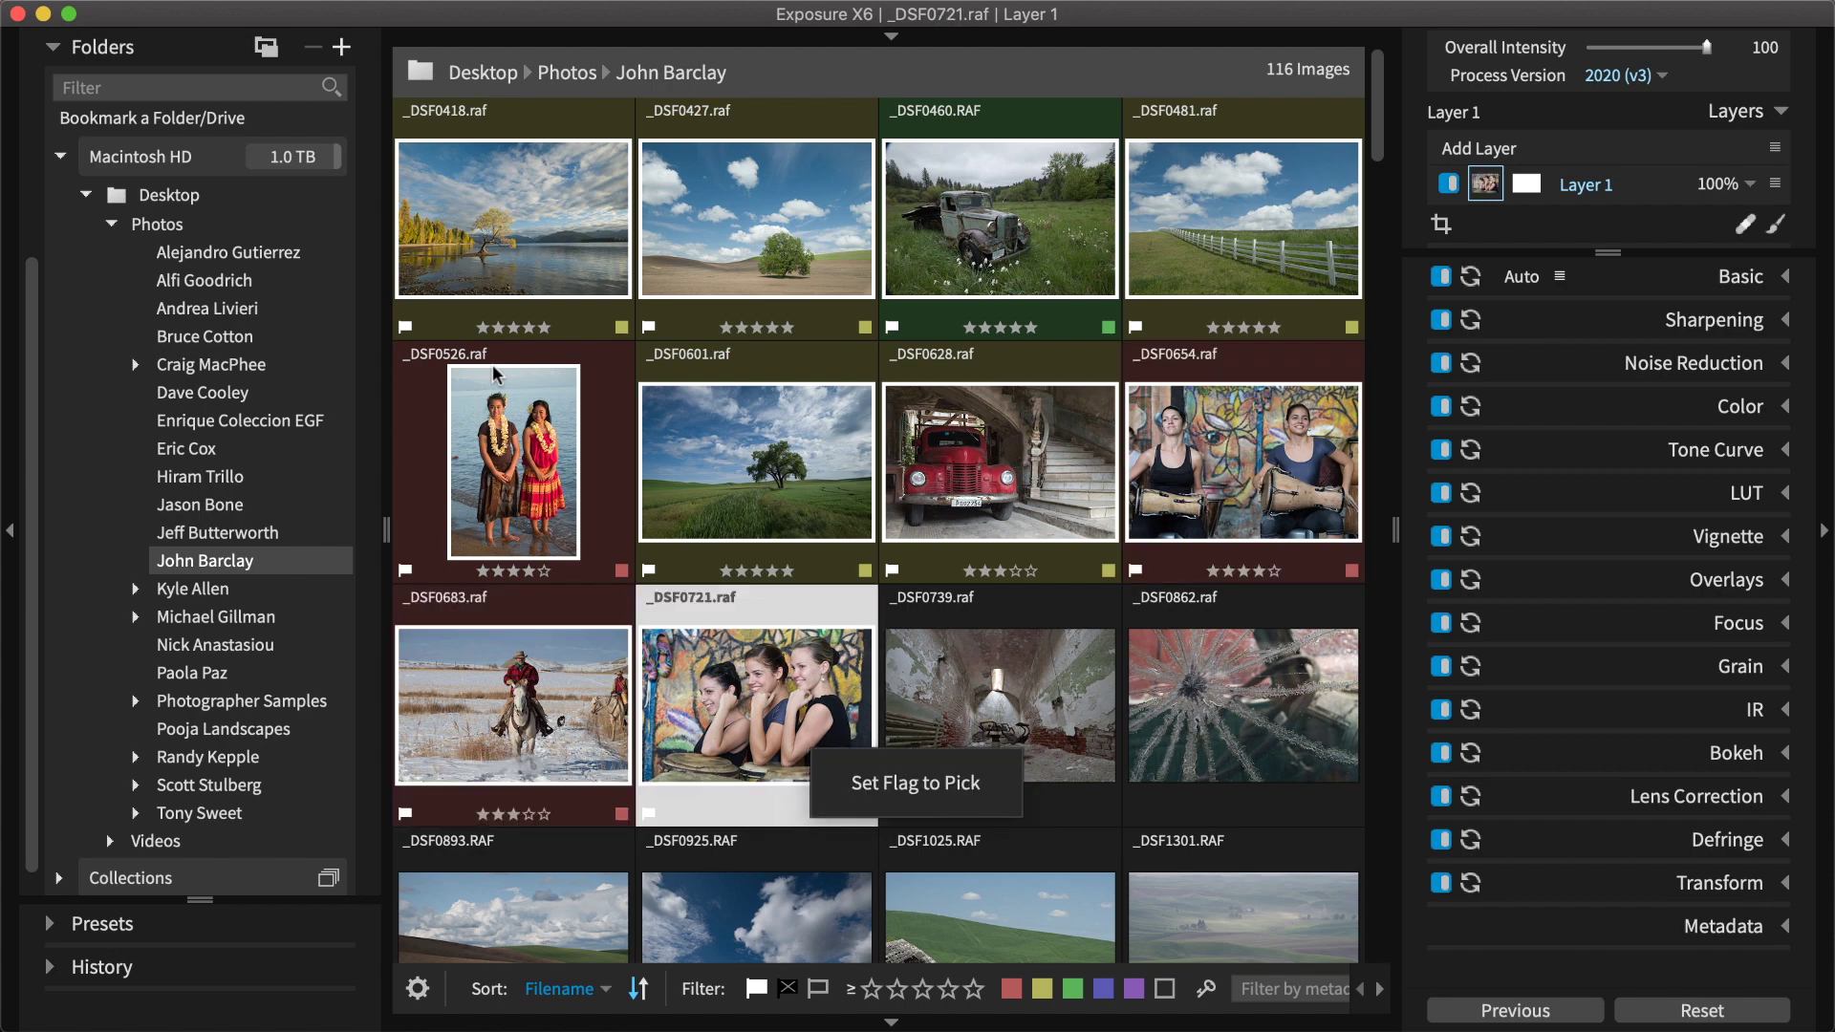
key(5)
key(7)
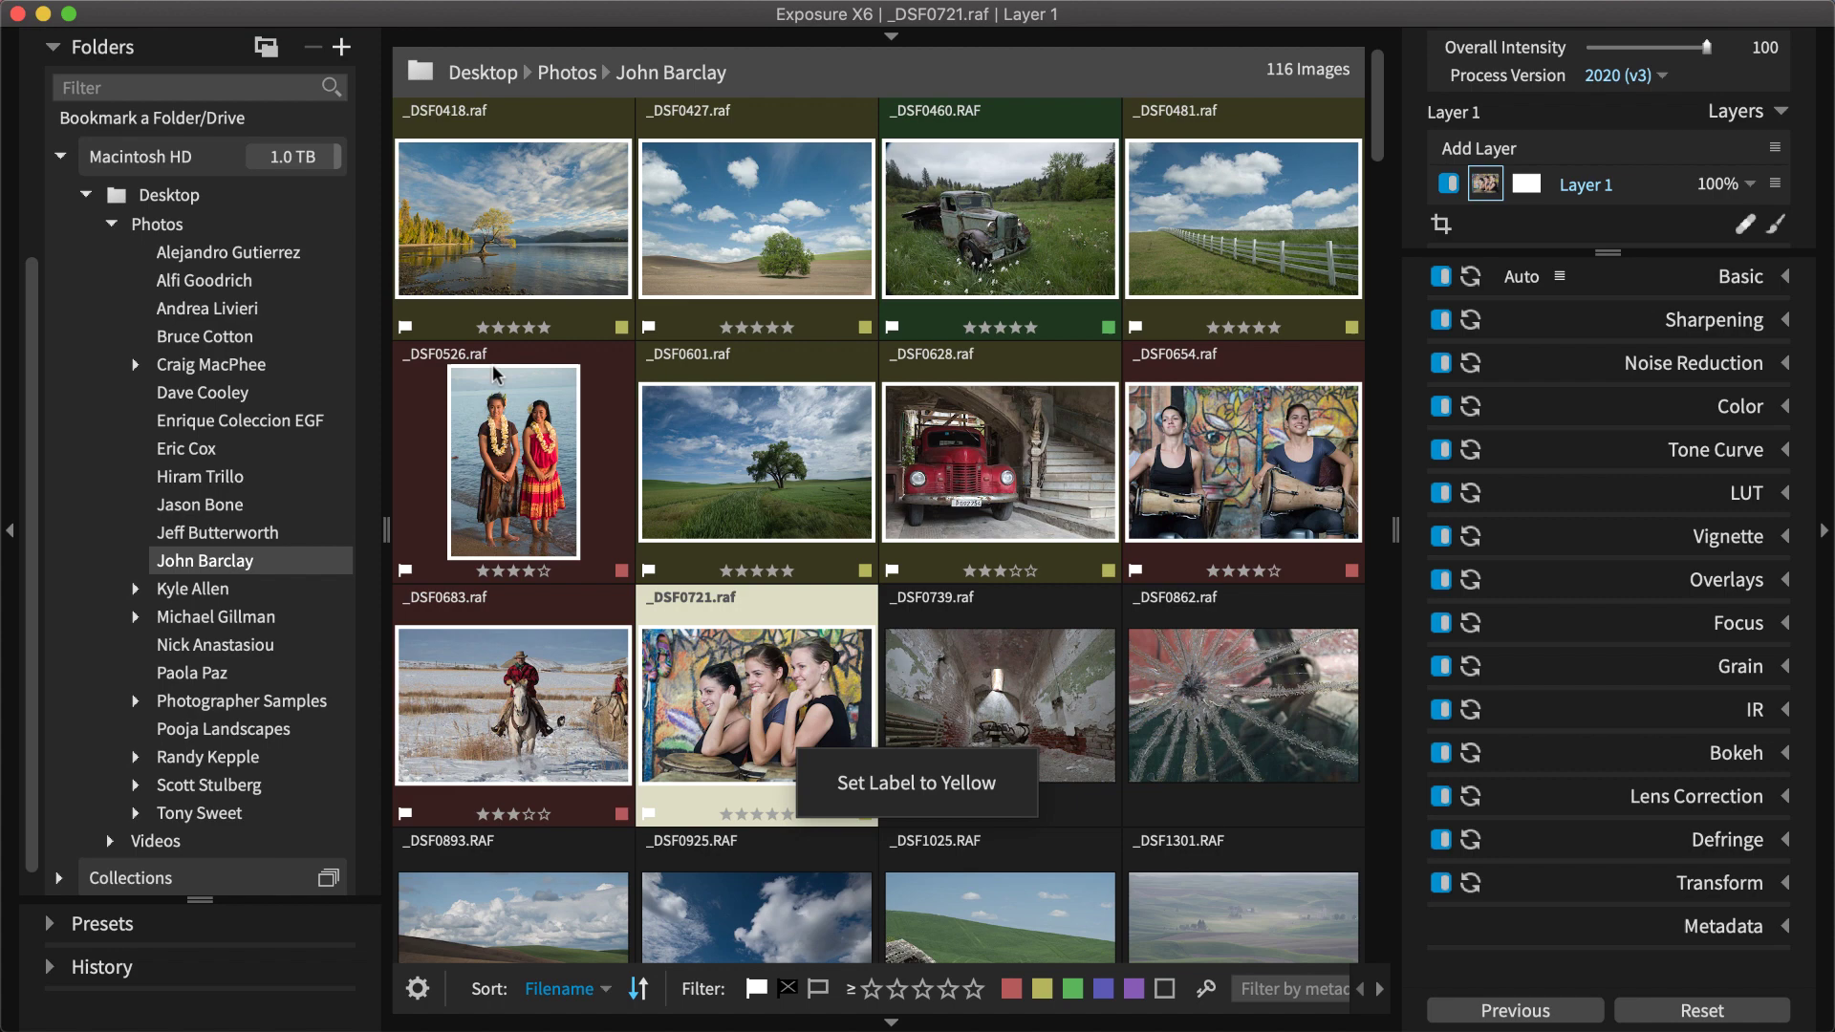
key(Right)
key(x)
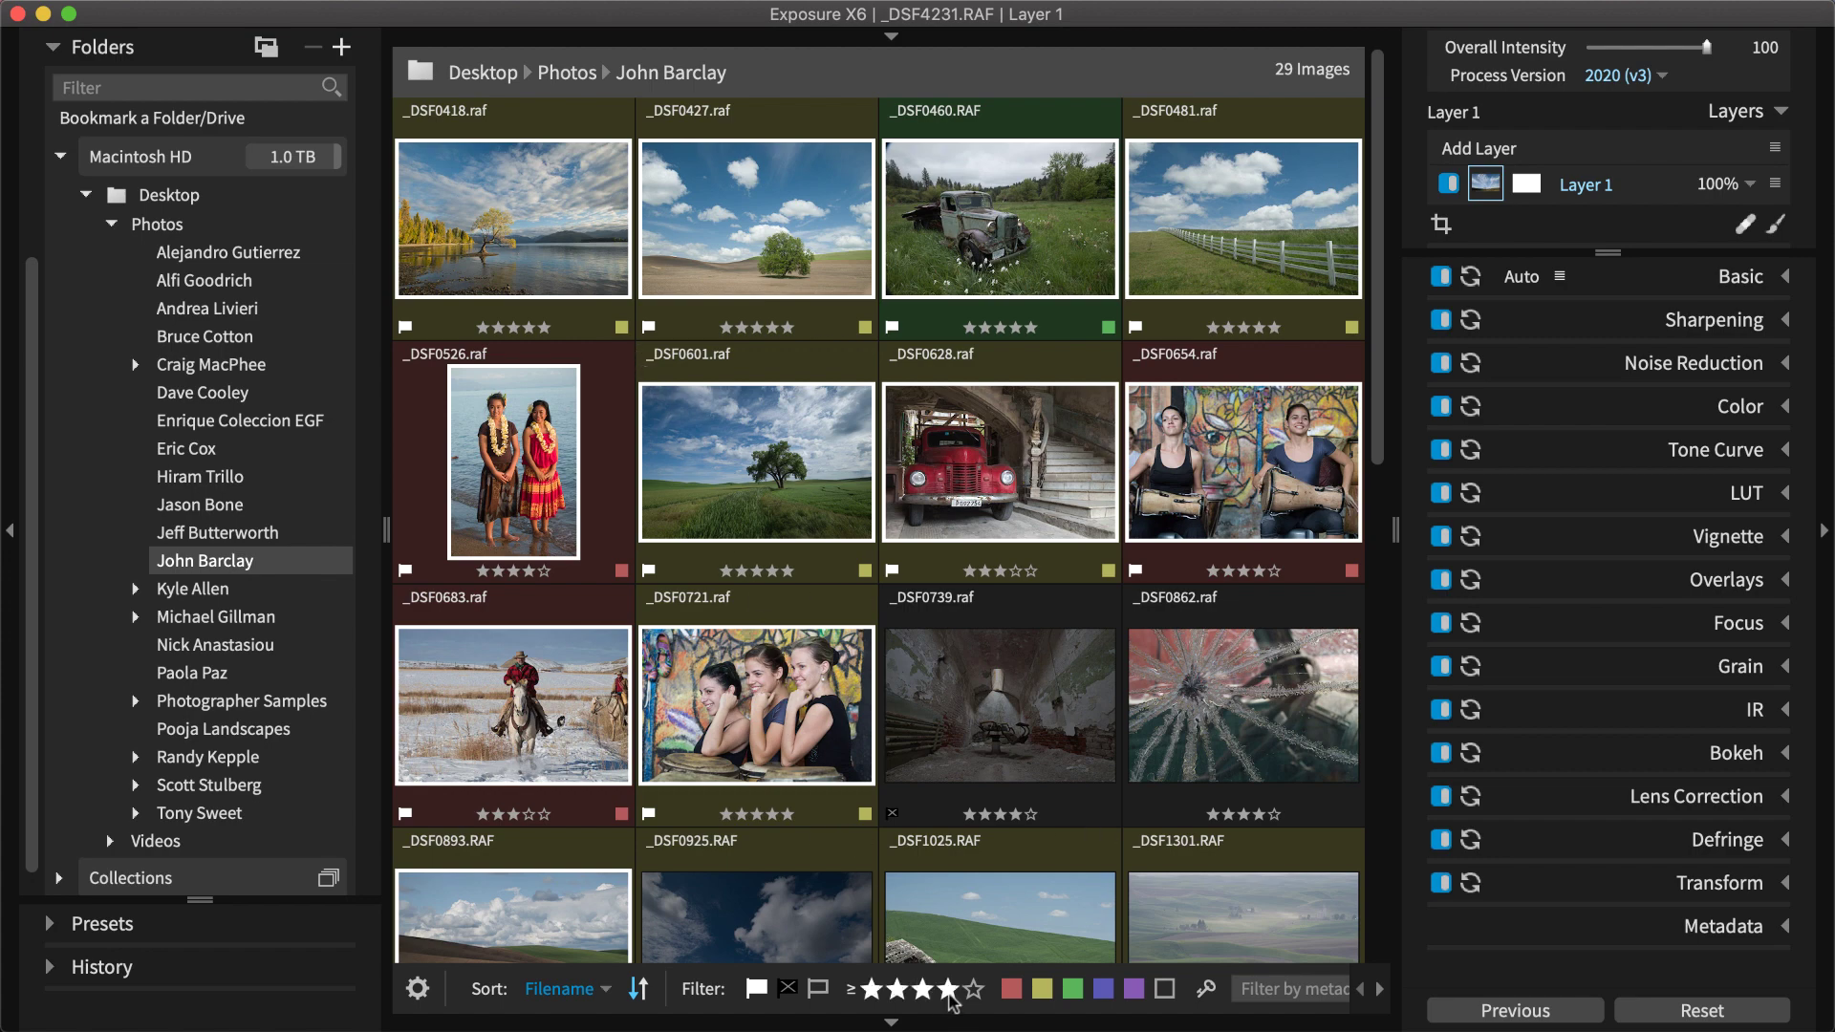
- Try the four-star, yellow-label and flag filters, then clear them to show all 29 photos
click(948, 993)
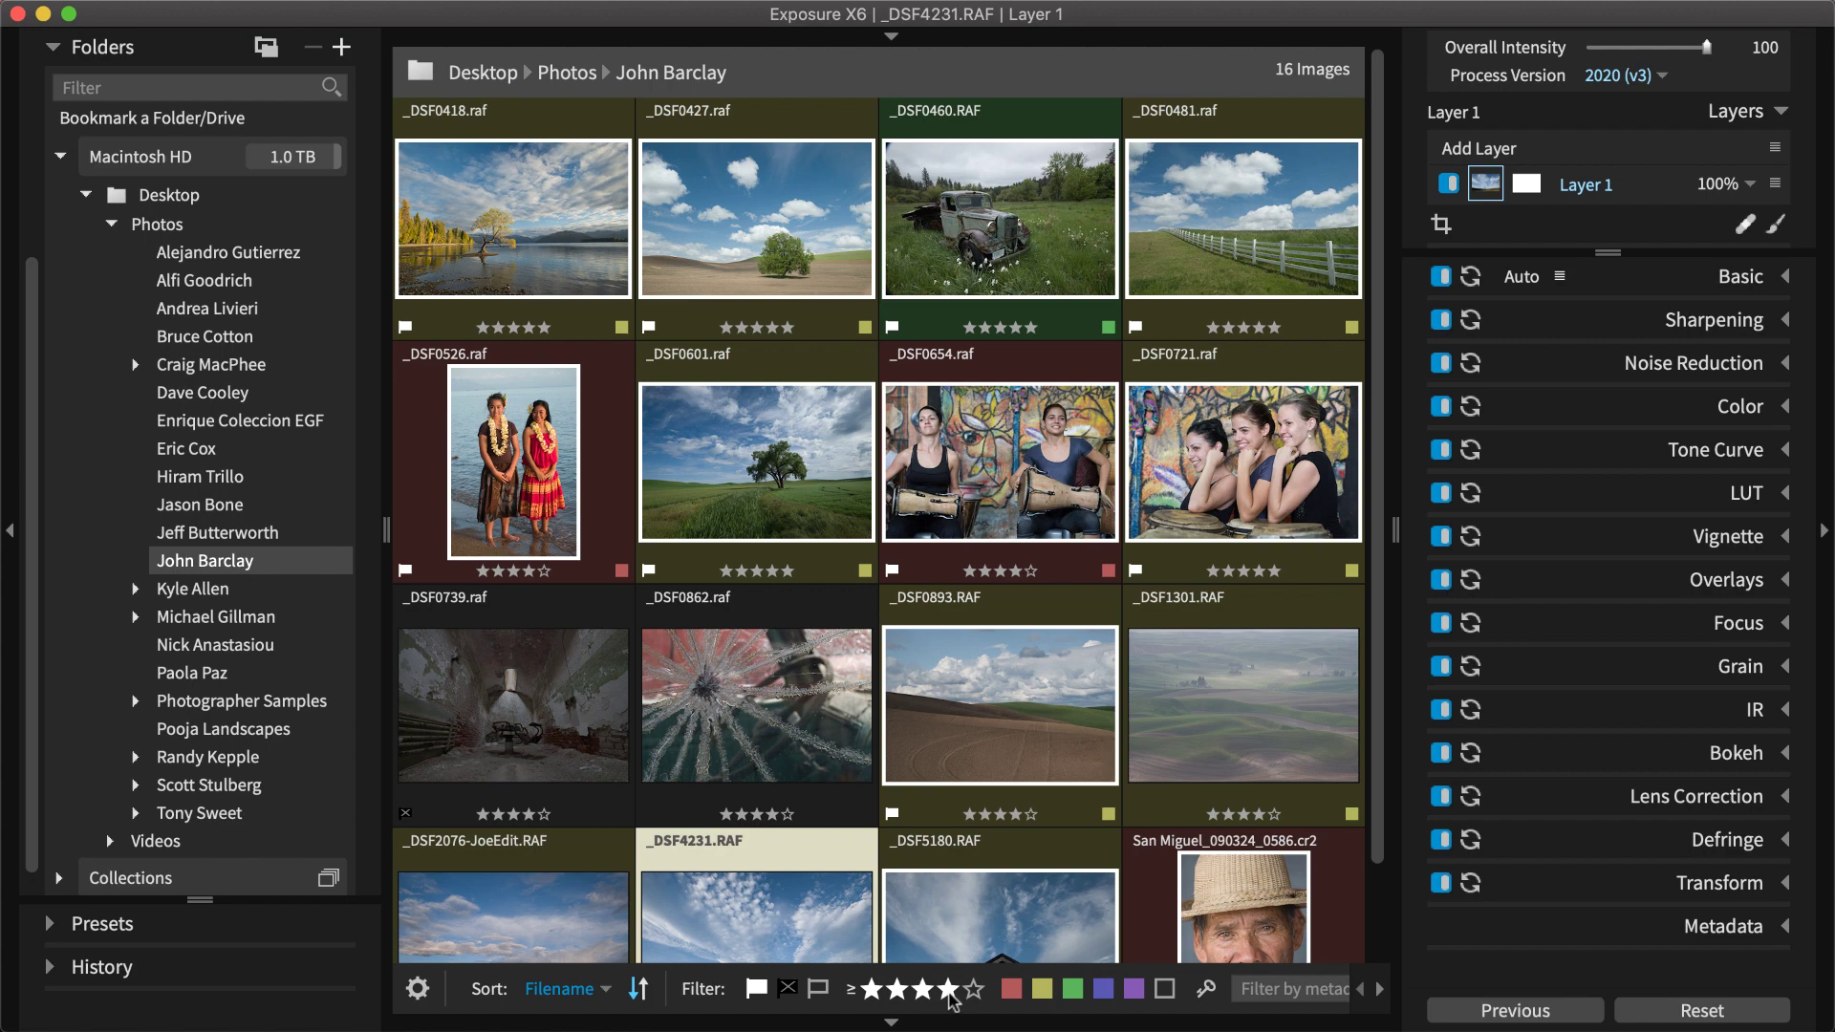
key(super+o)
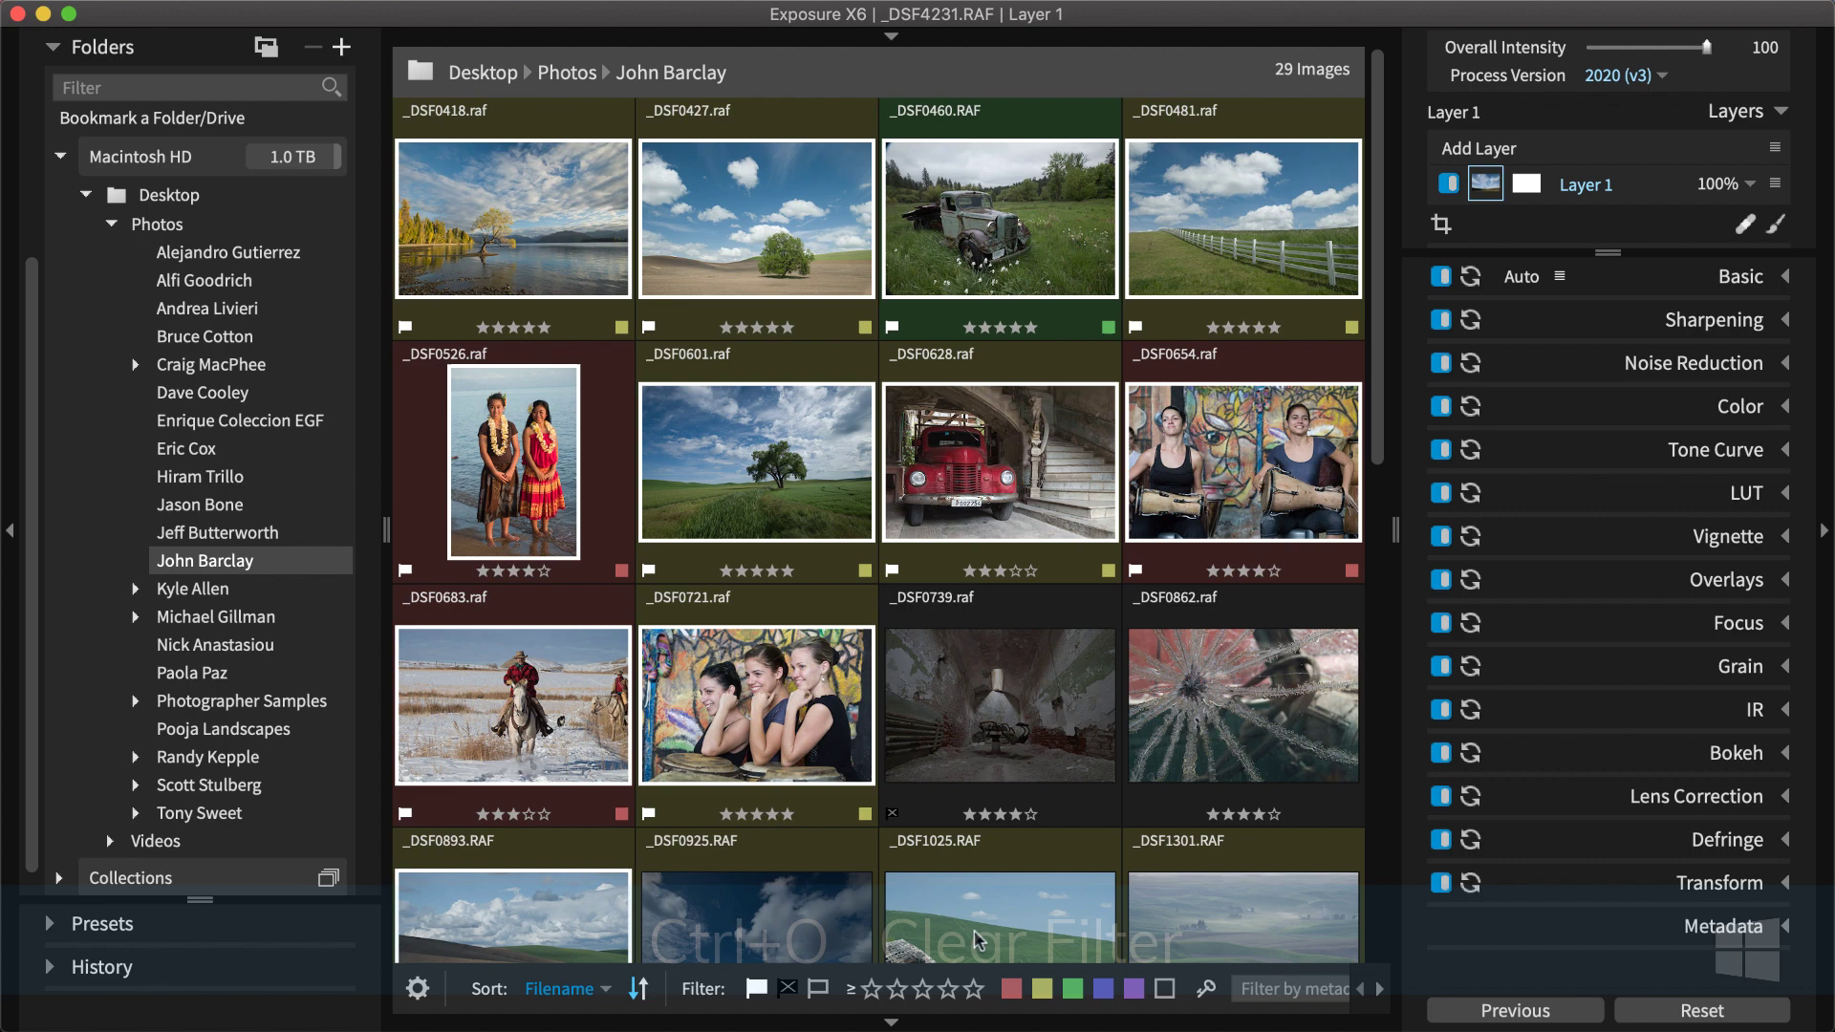
click(1043, 988)
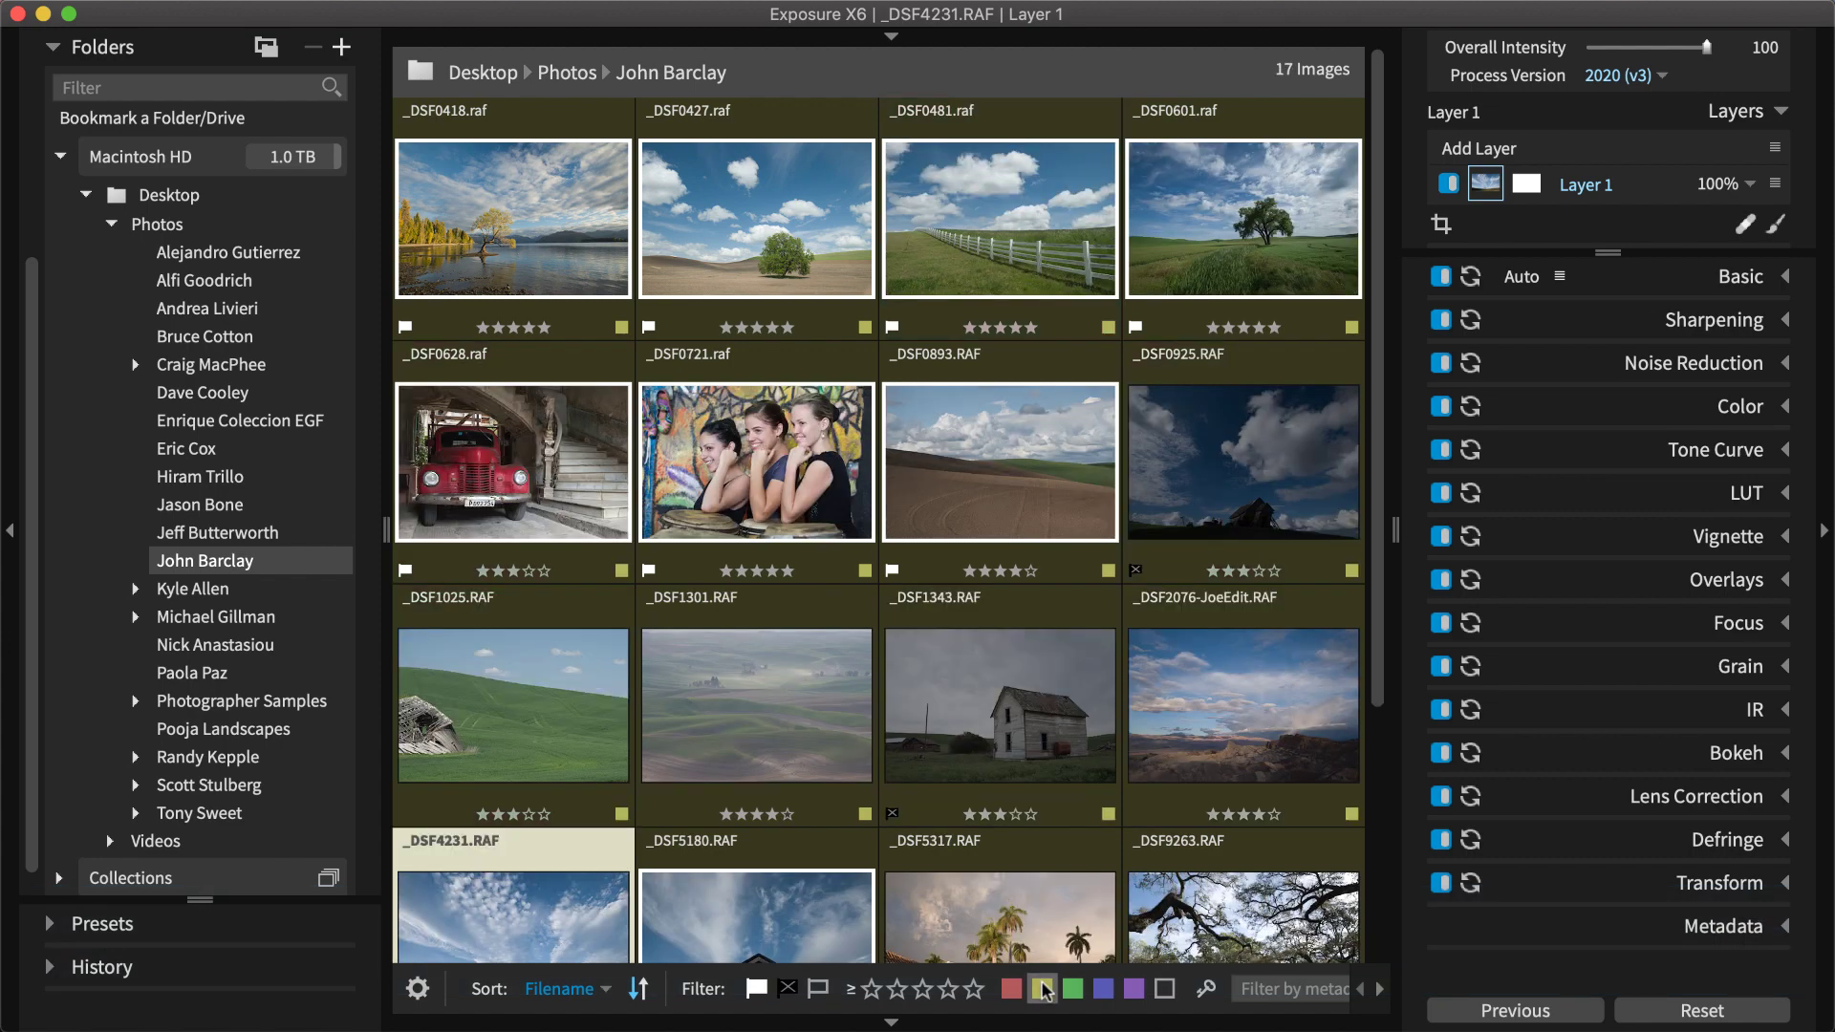
click(818, 987)
click(756, 988)
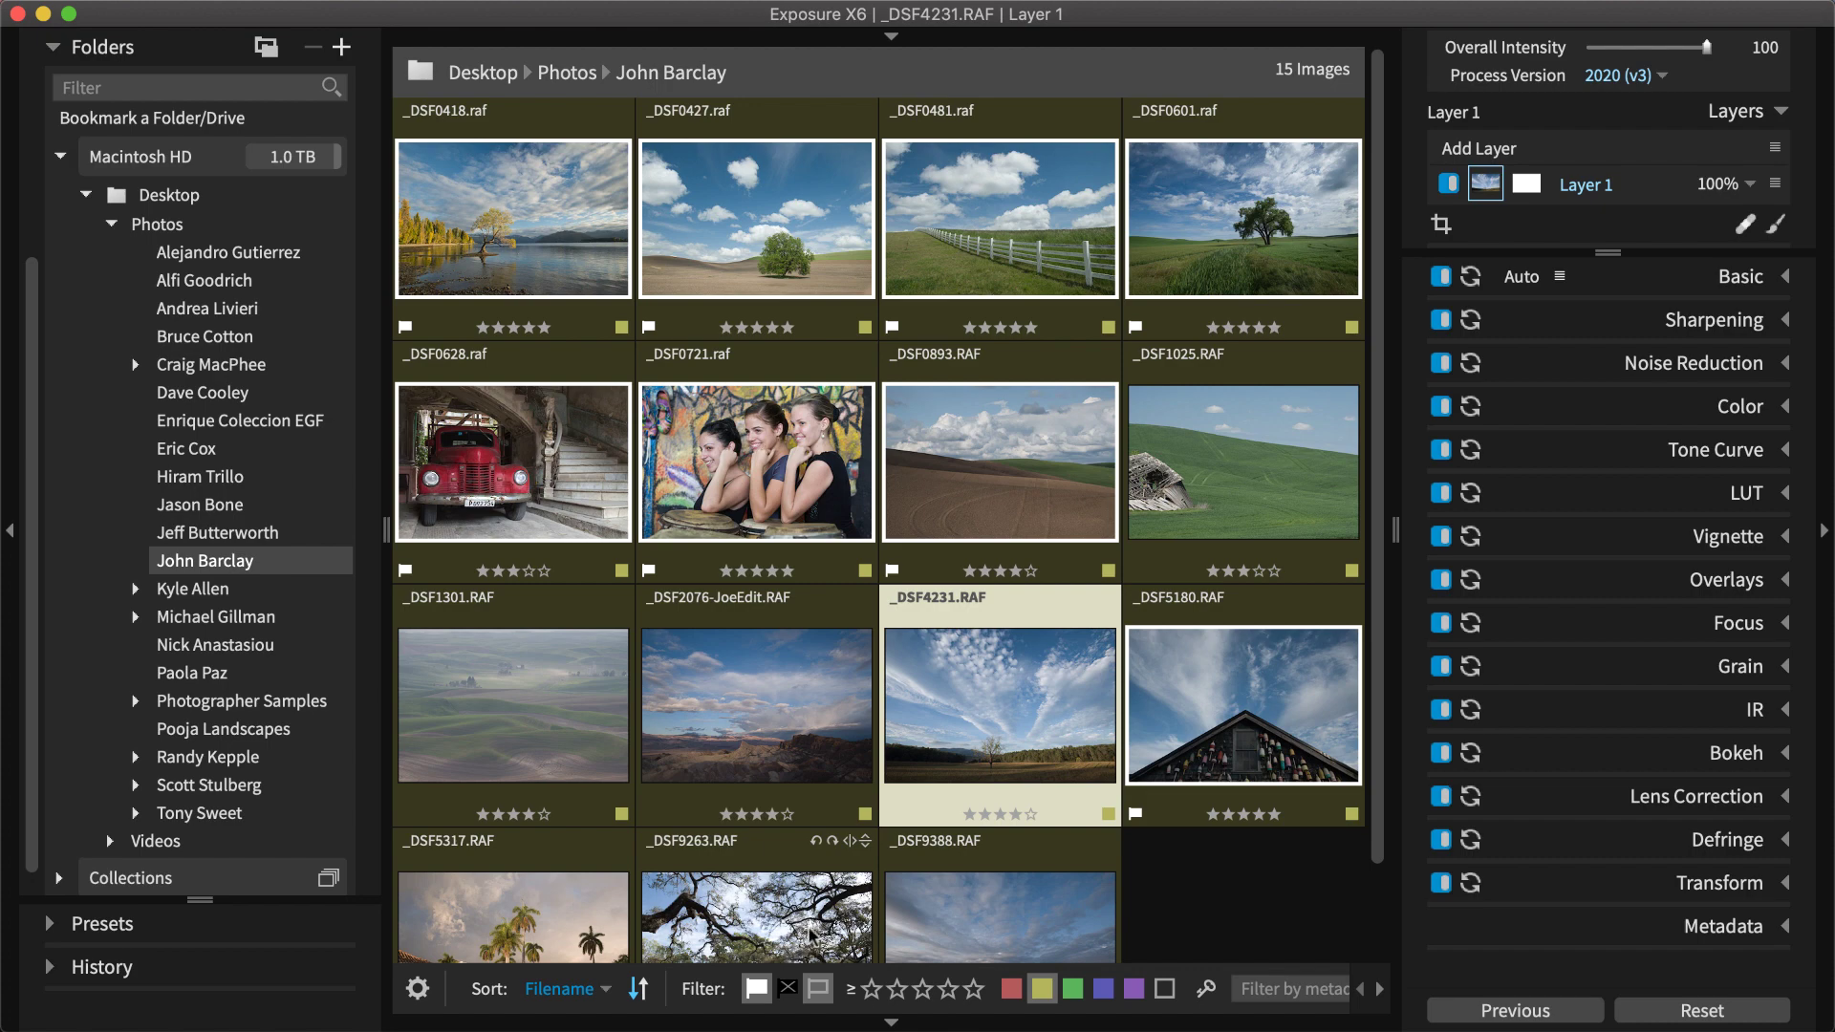
click(818, 988)
click(756, 988)
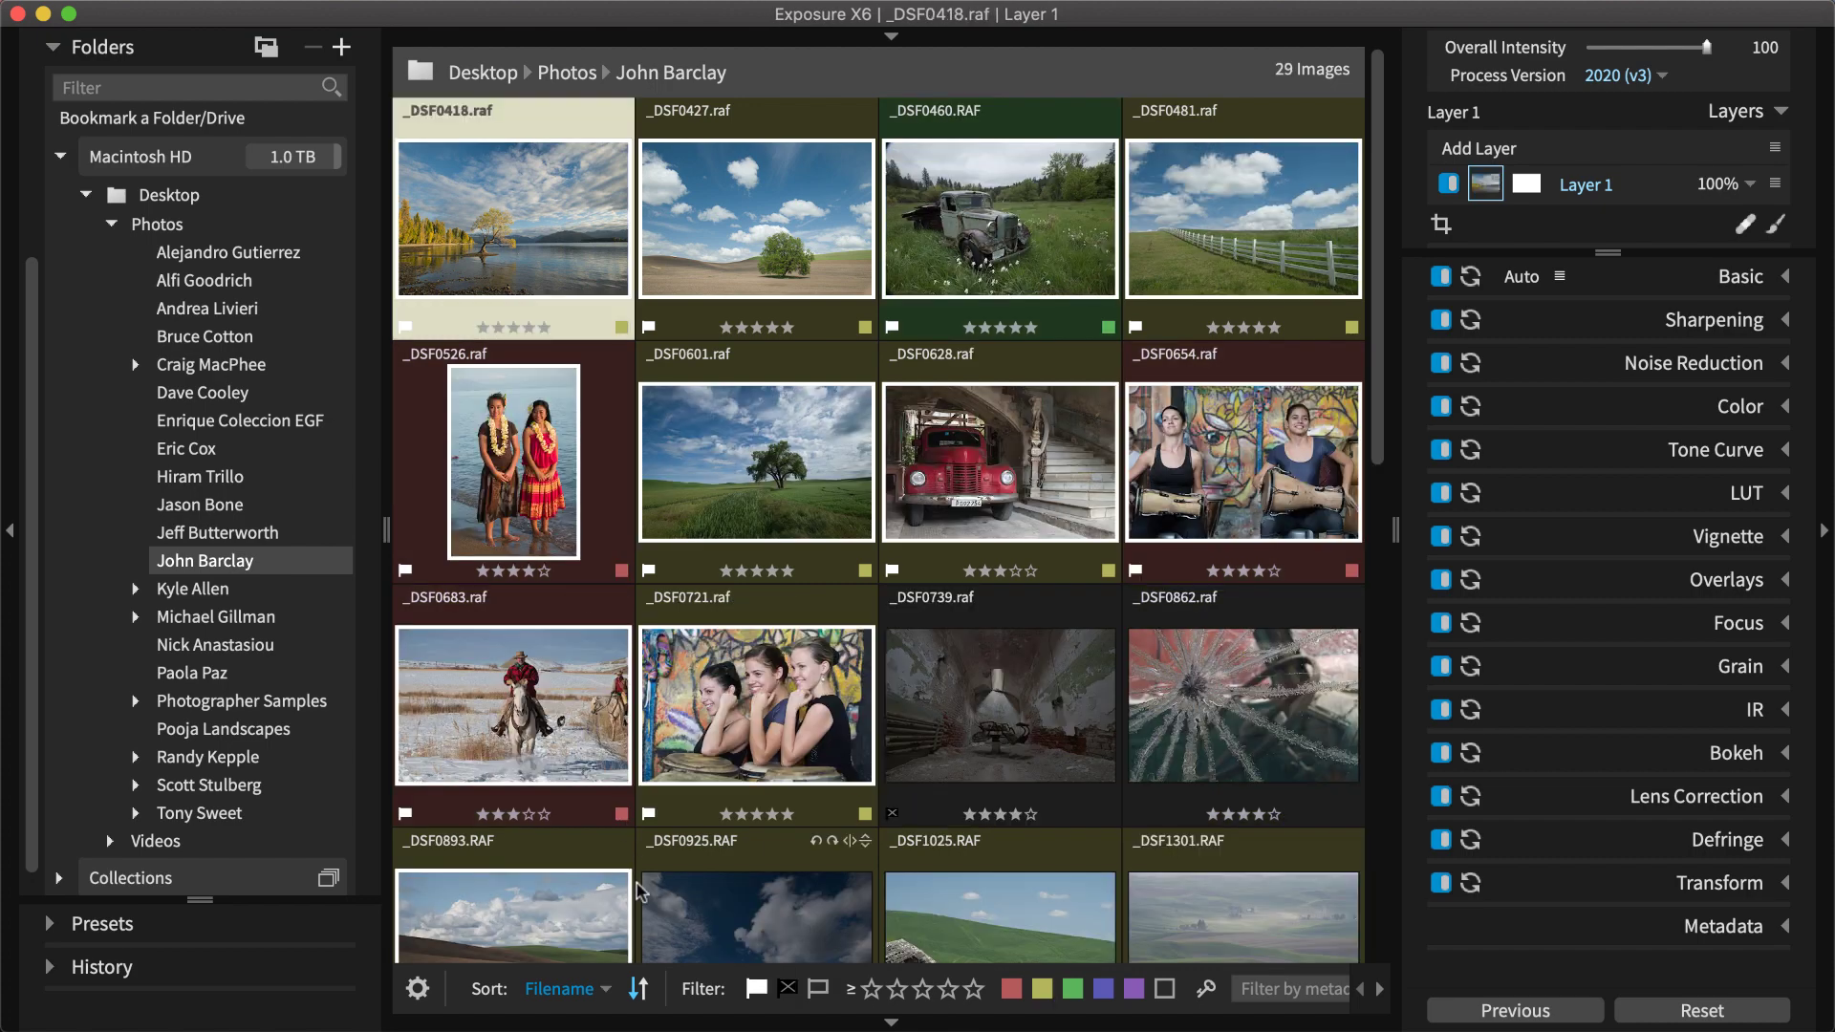
- Keep the grid sorted by filename and filter by metadata 'iso 400'
click(598, 990)
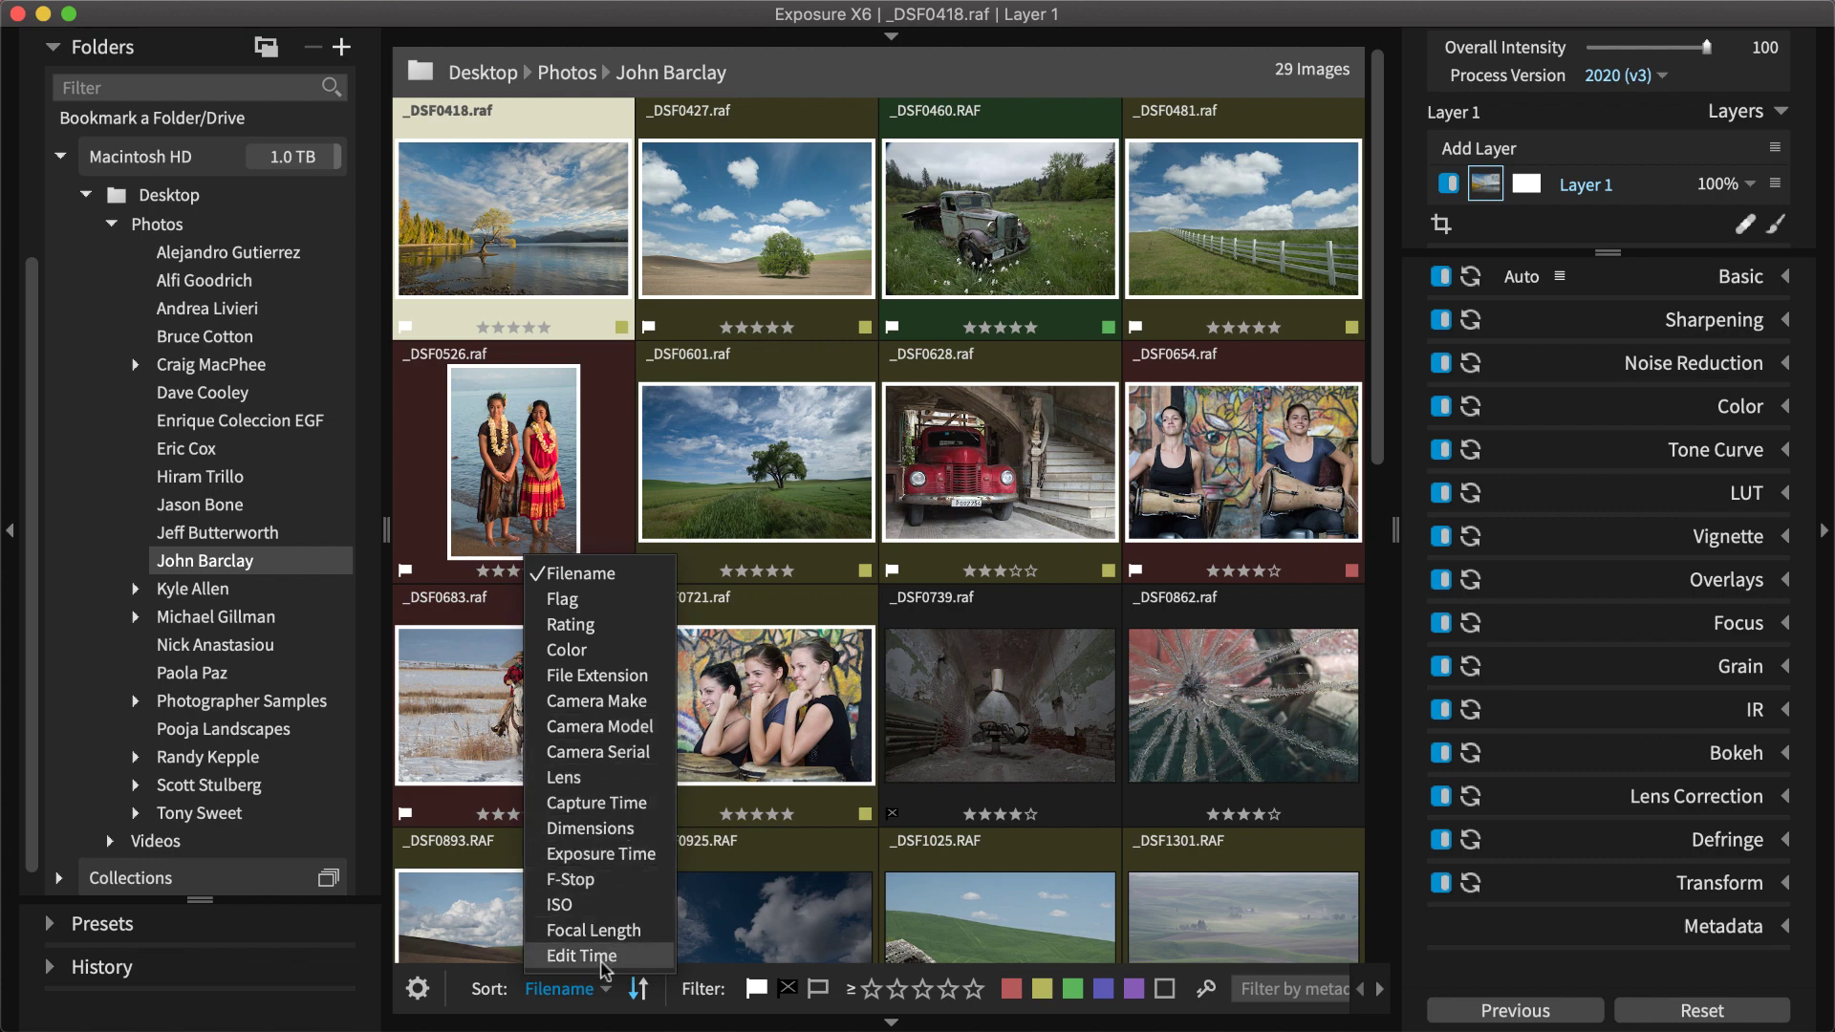
click(578, 573)
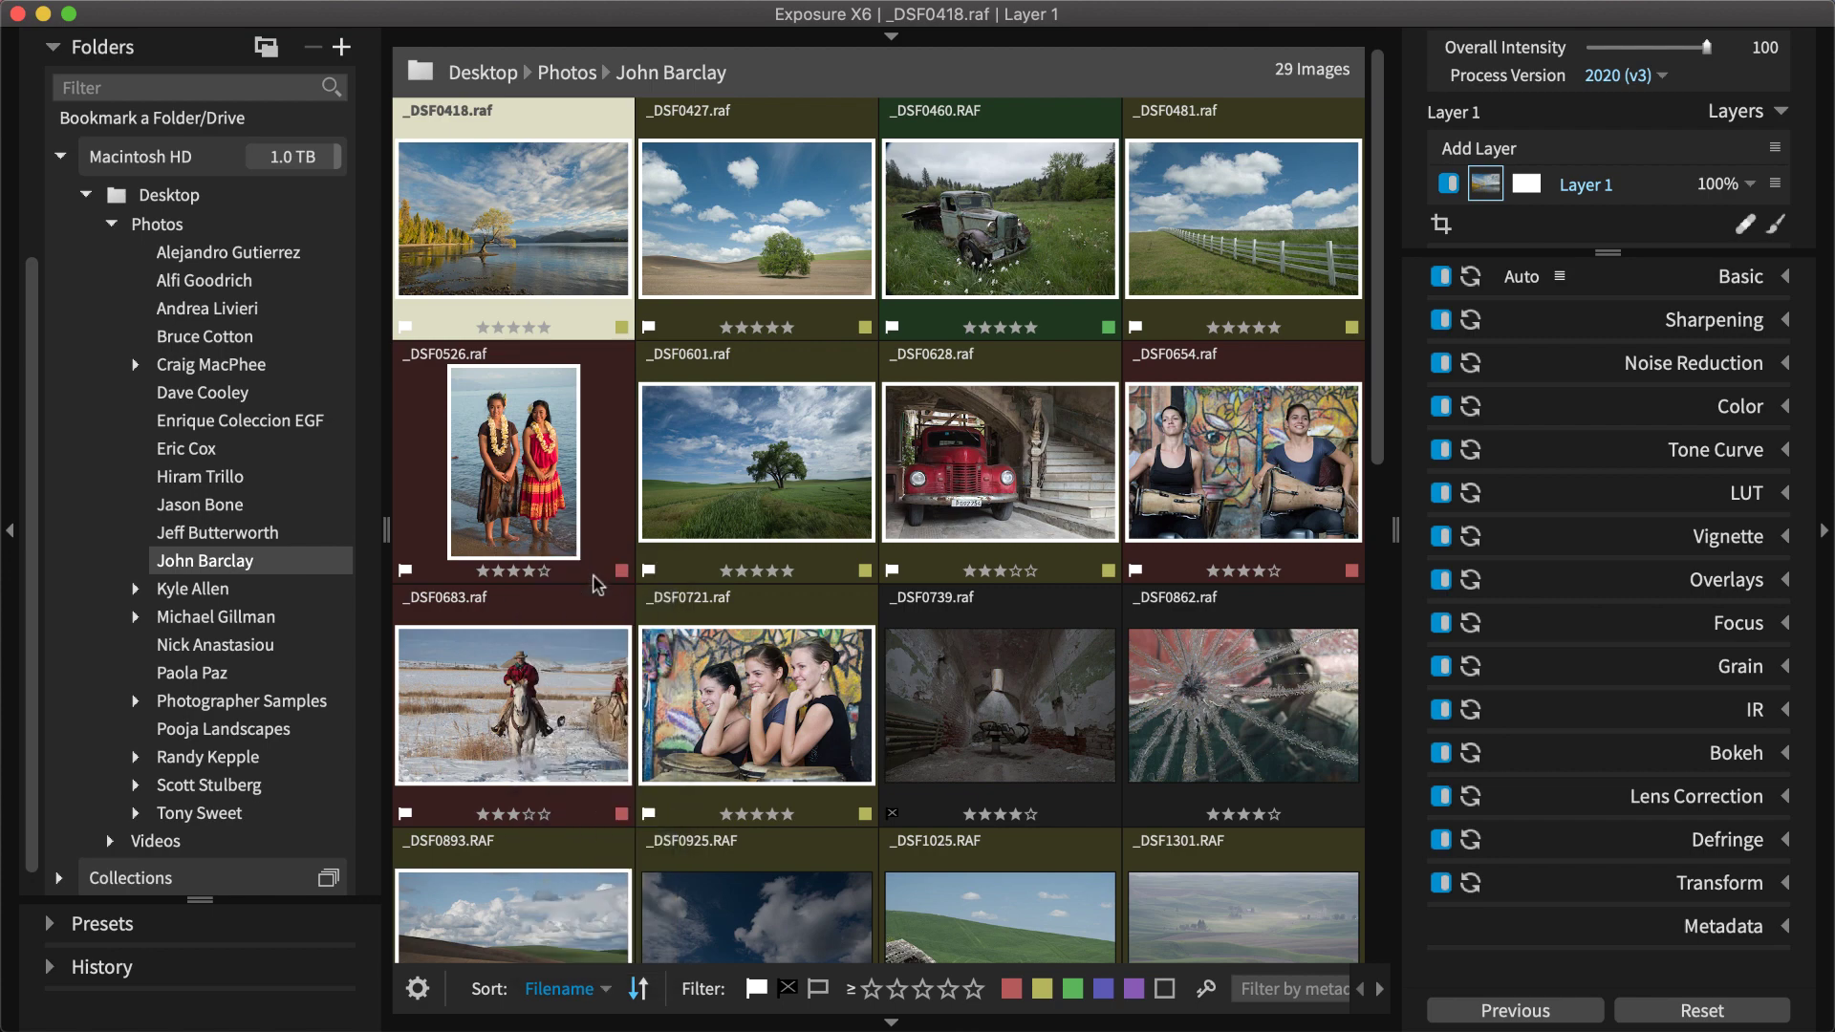
click(1255, 987)
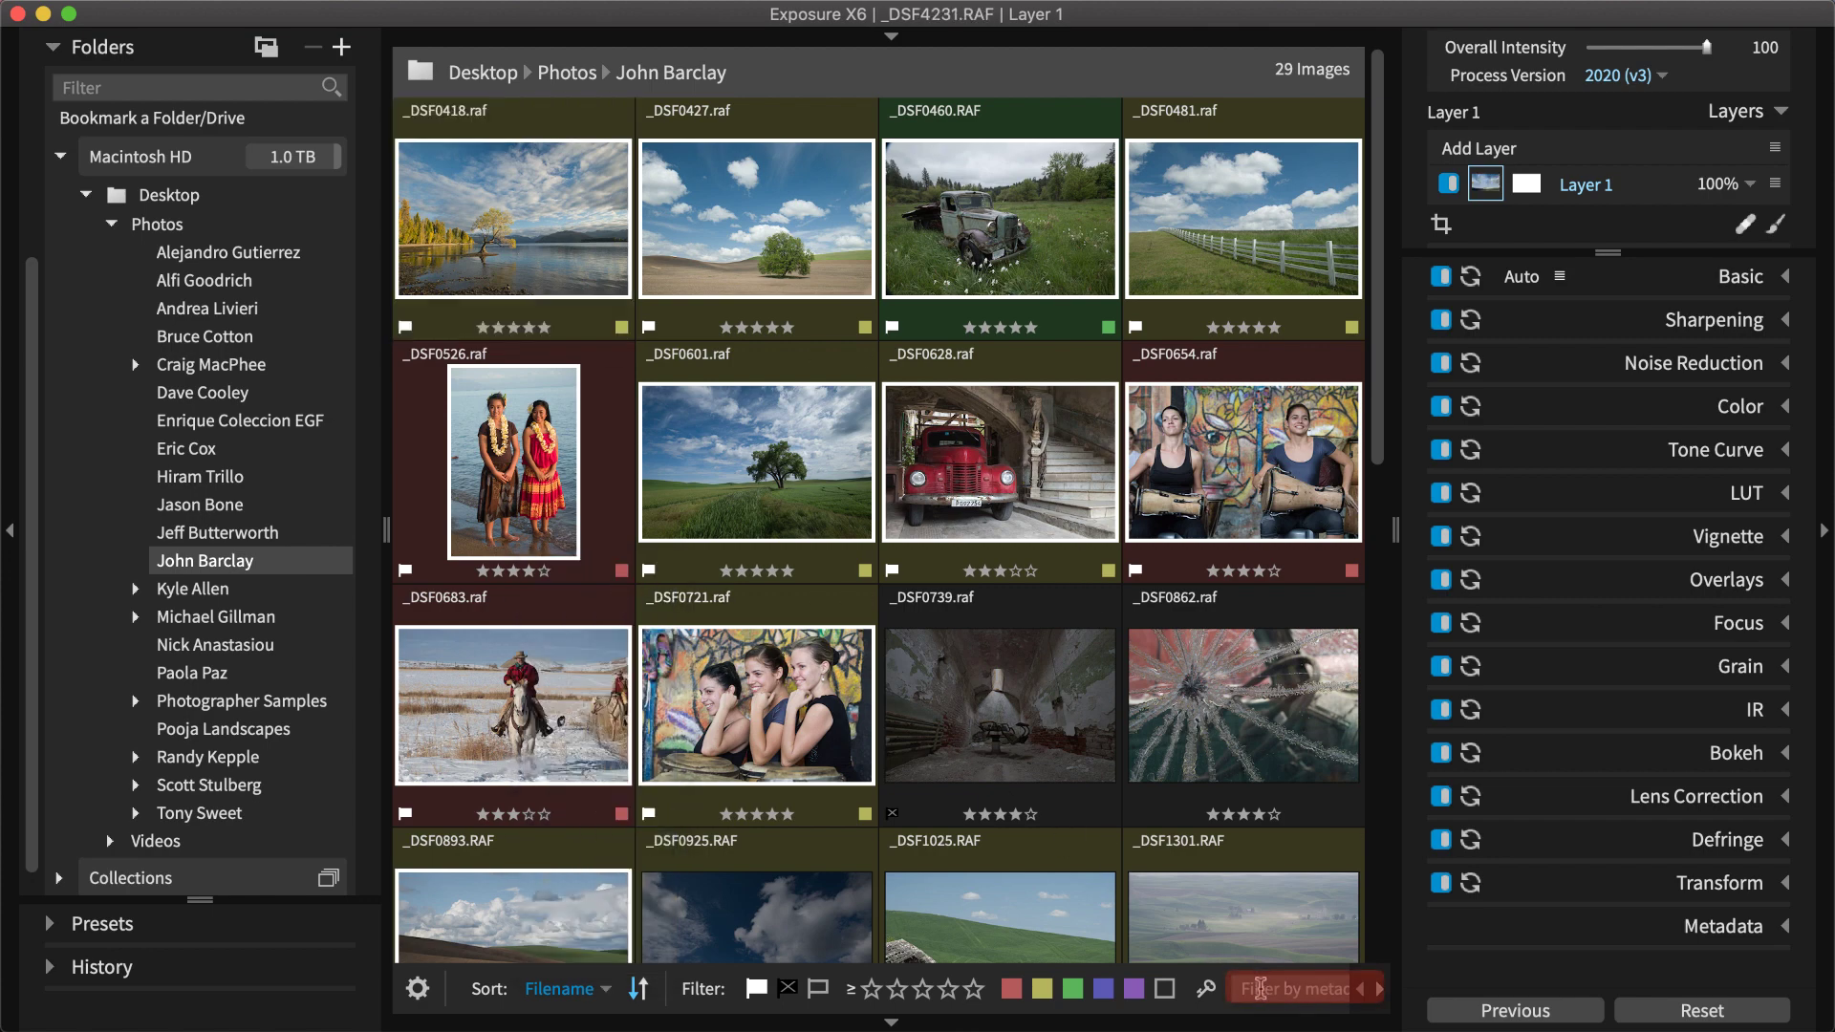
text(iso 400)
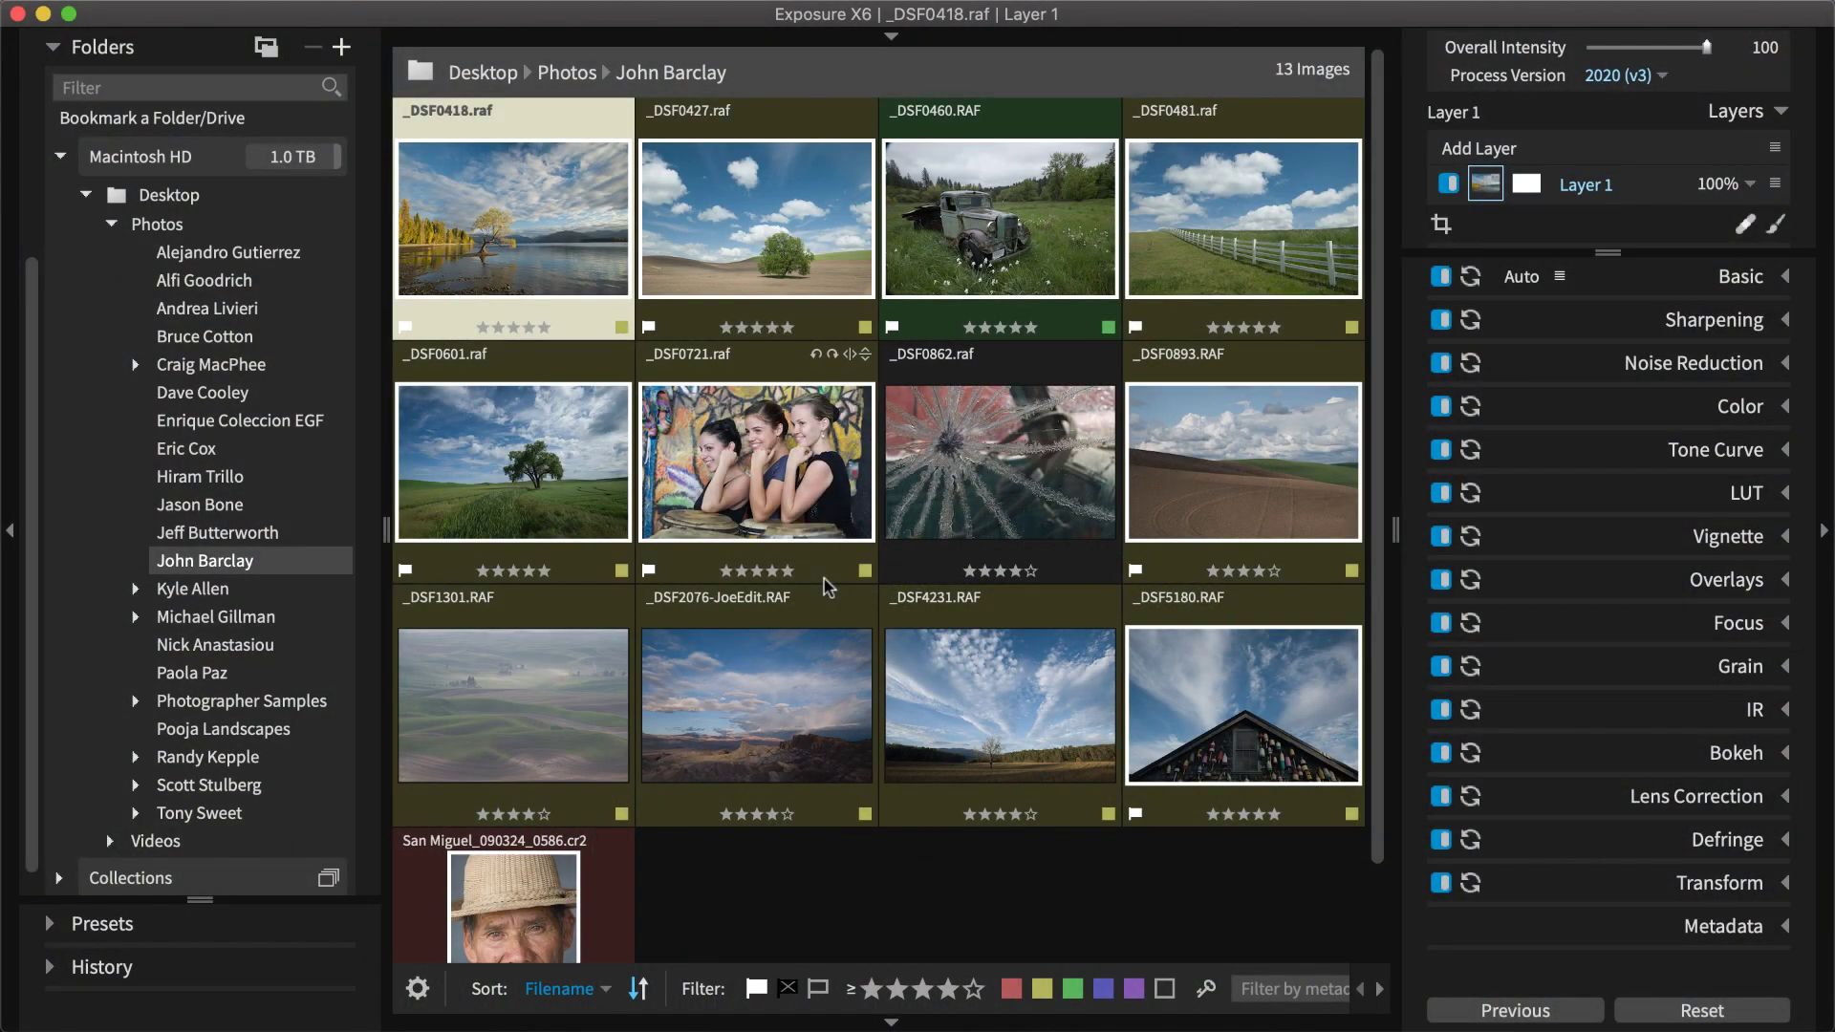
- Open _DSF0418 full size and step through the filmstrip to _DSF0721
double_click(565, 254)
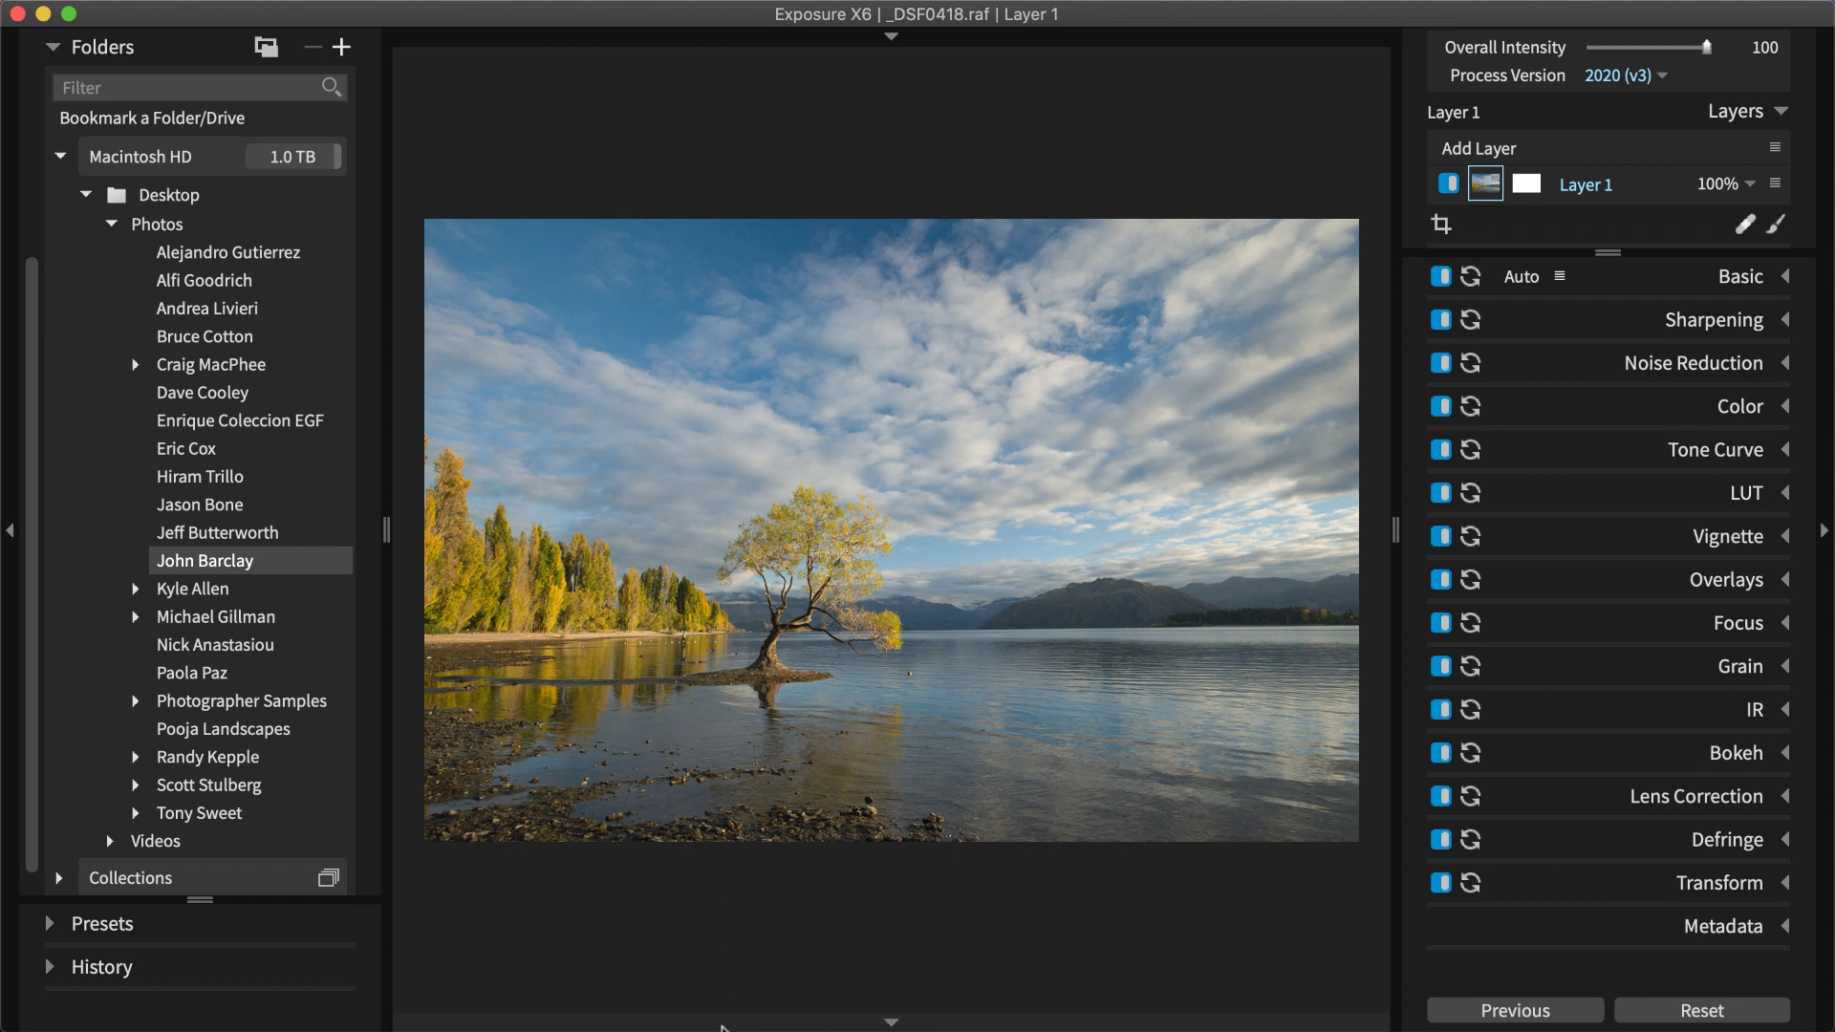
mouse_move(729, 1023)
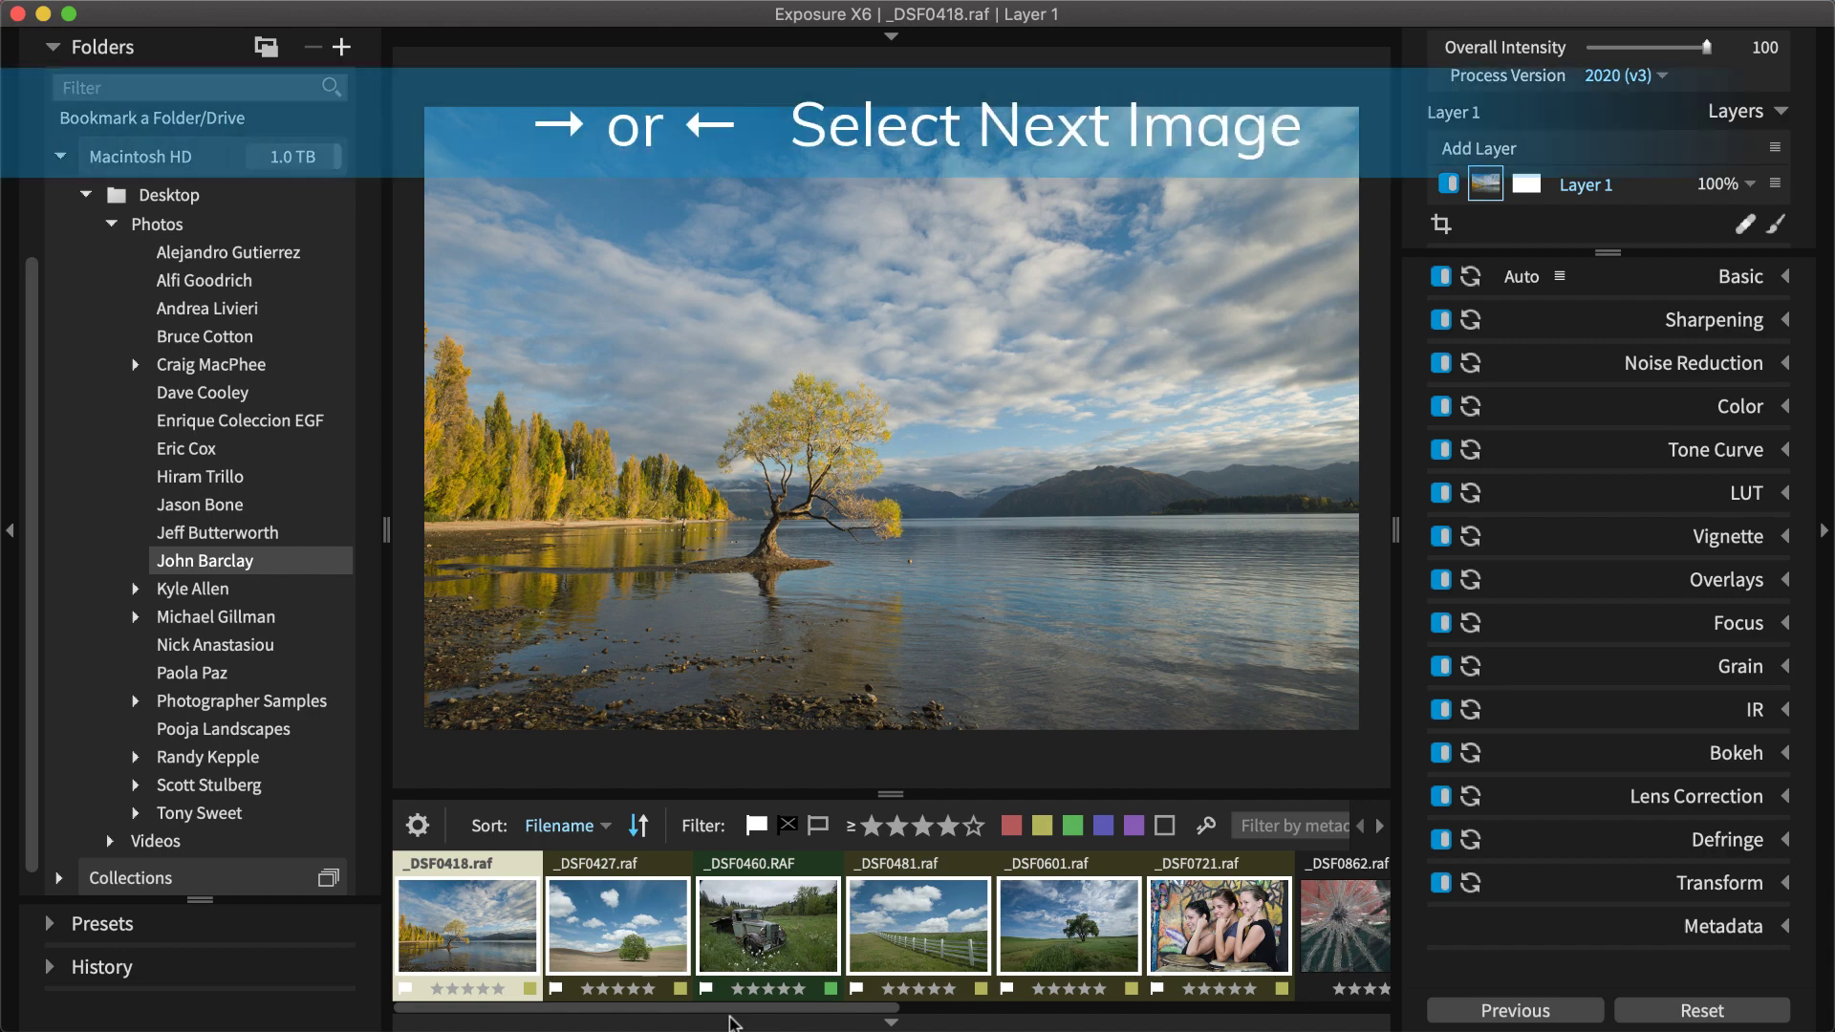
key(Right)
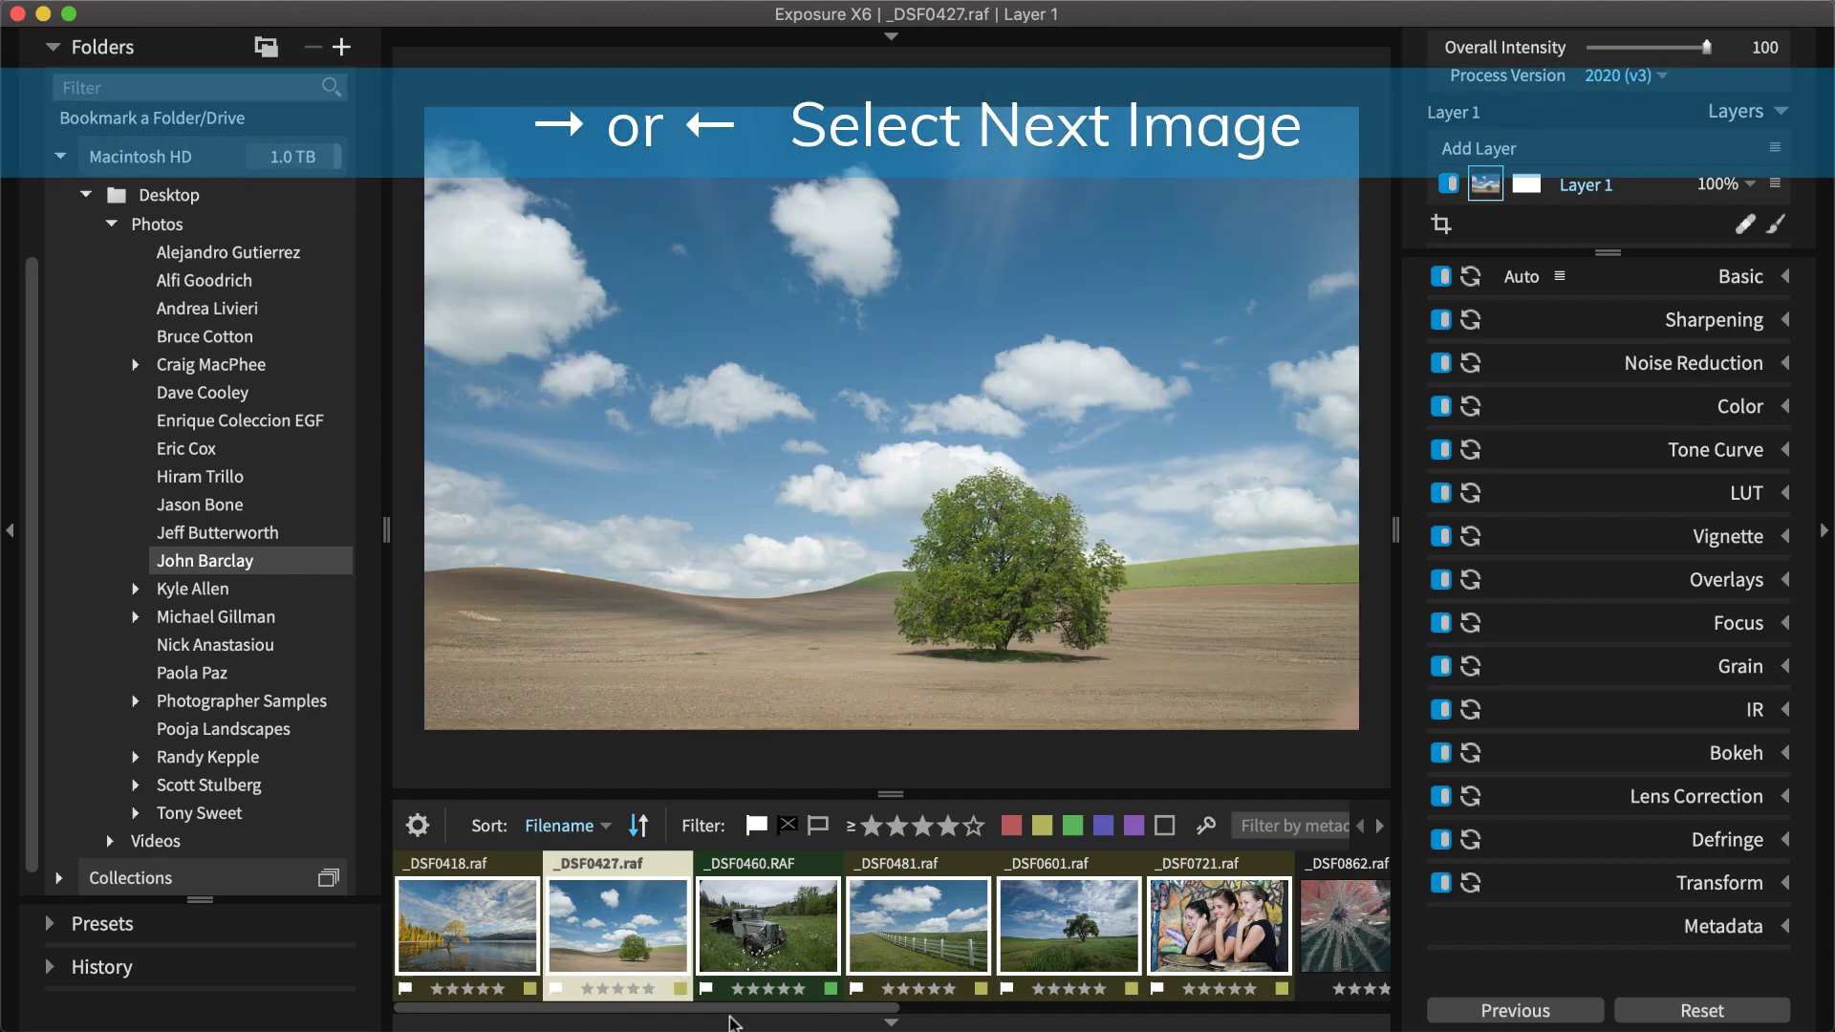
key(Right)
key(Right)
key(Right)
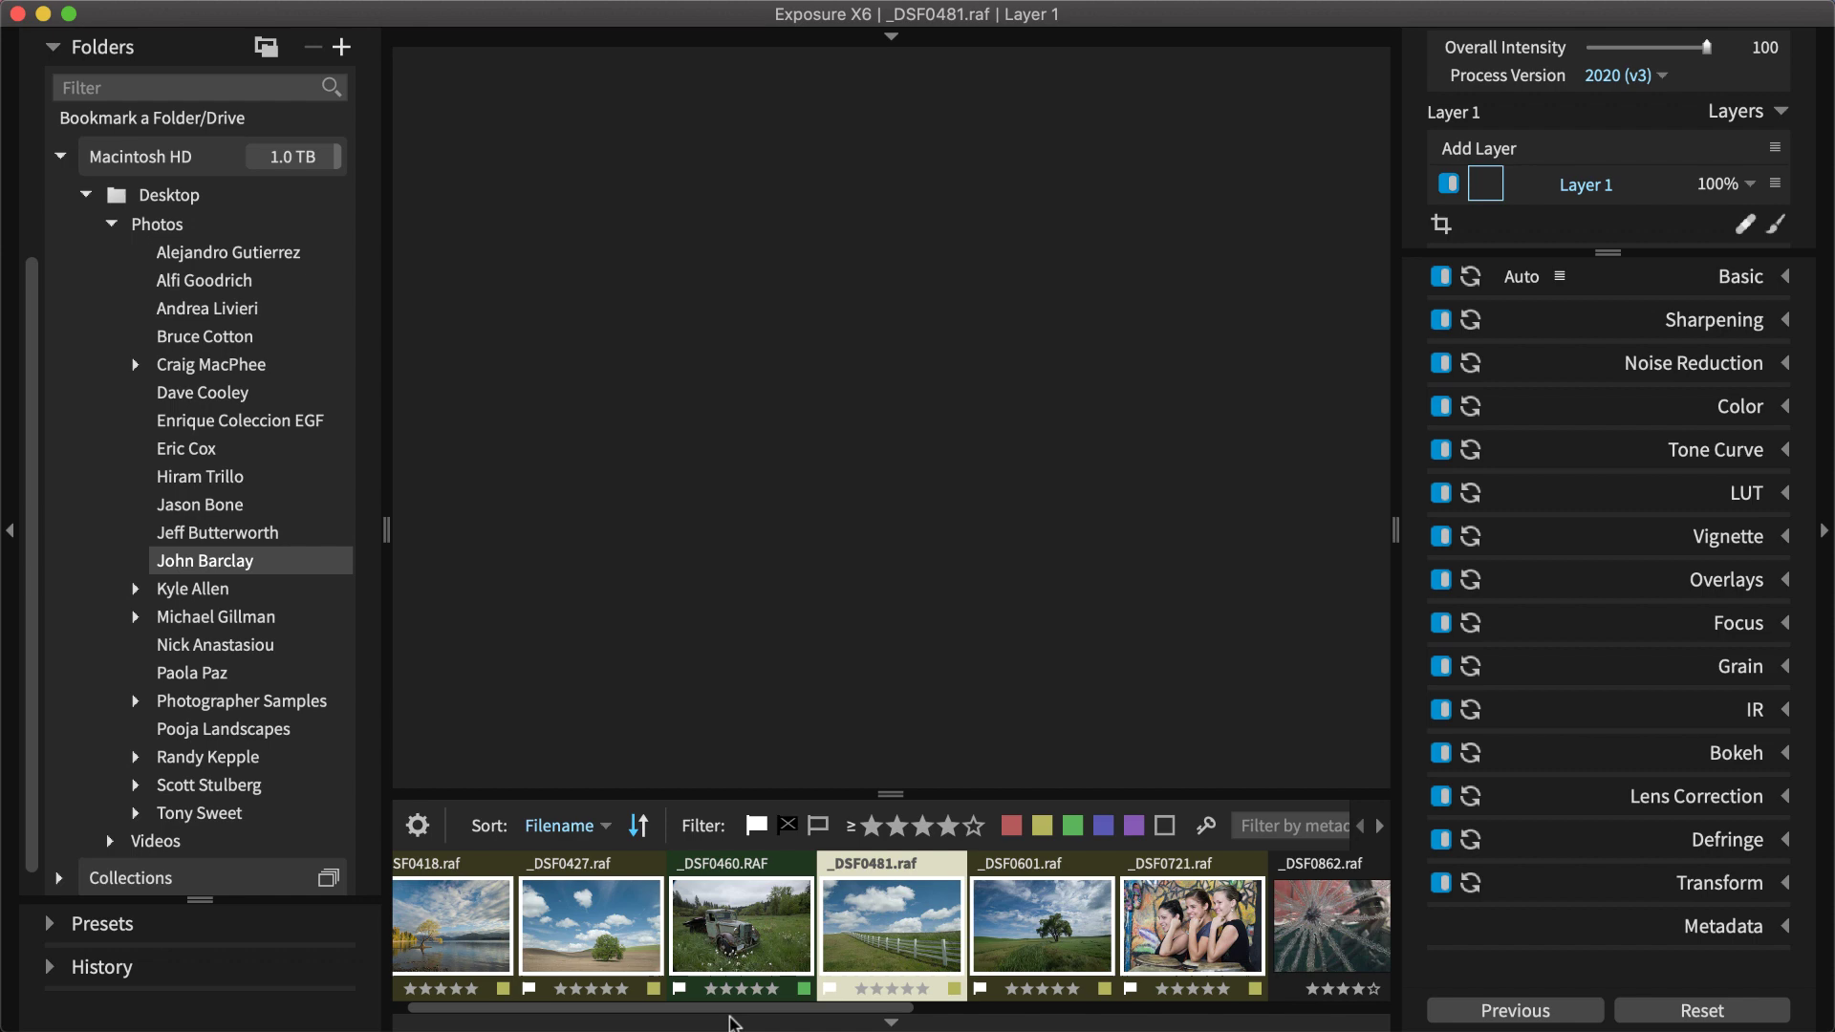
key(Right)
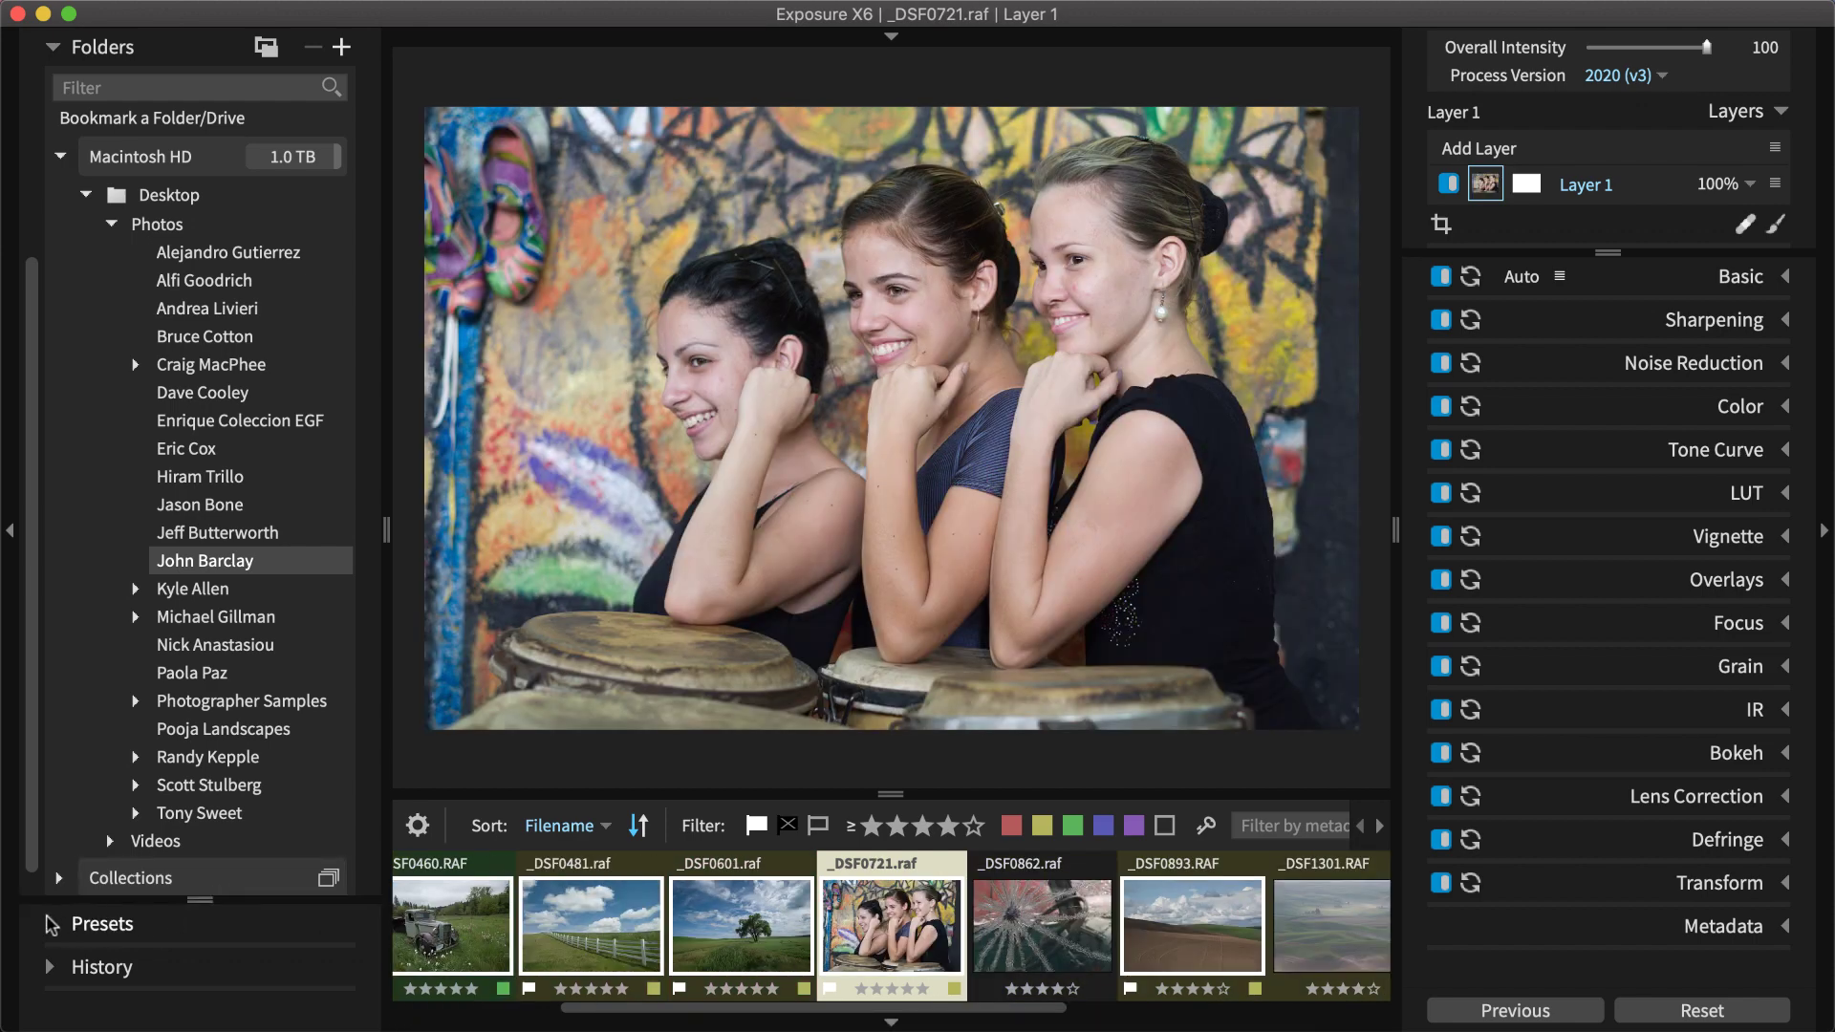
- Show all presets and expand Color Films - Print - Low Contrast as two-per-row previews
click(52, 923)
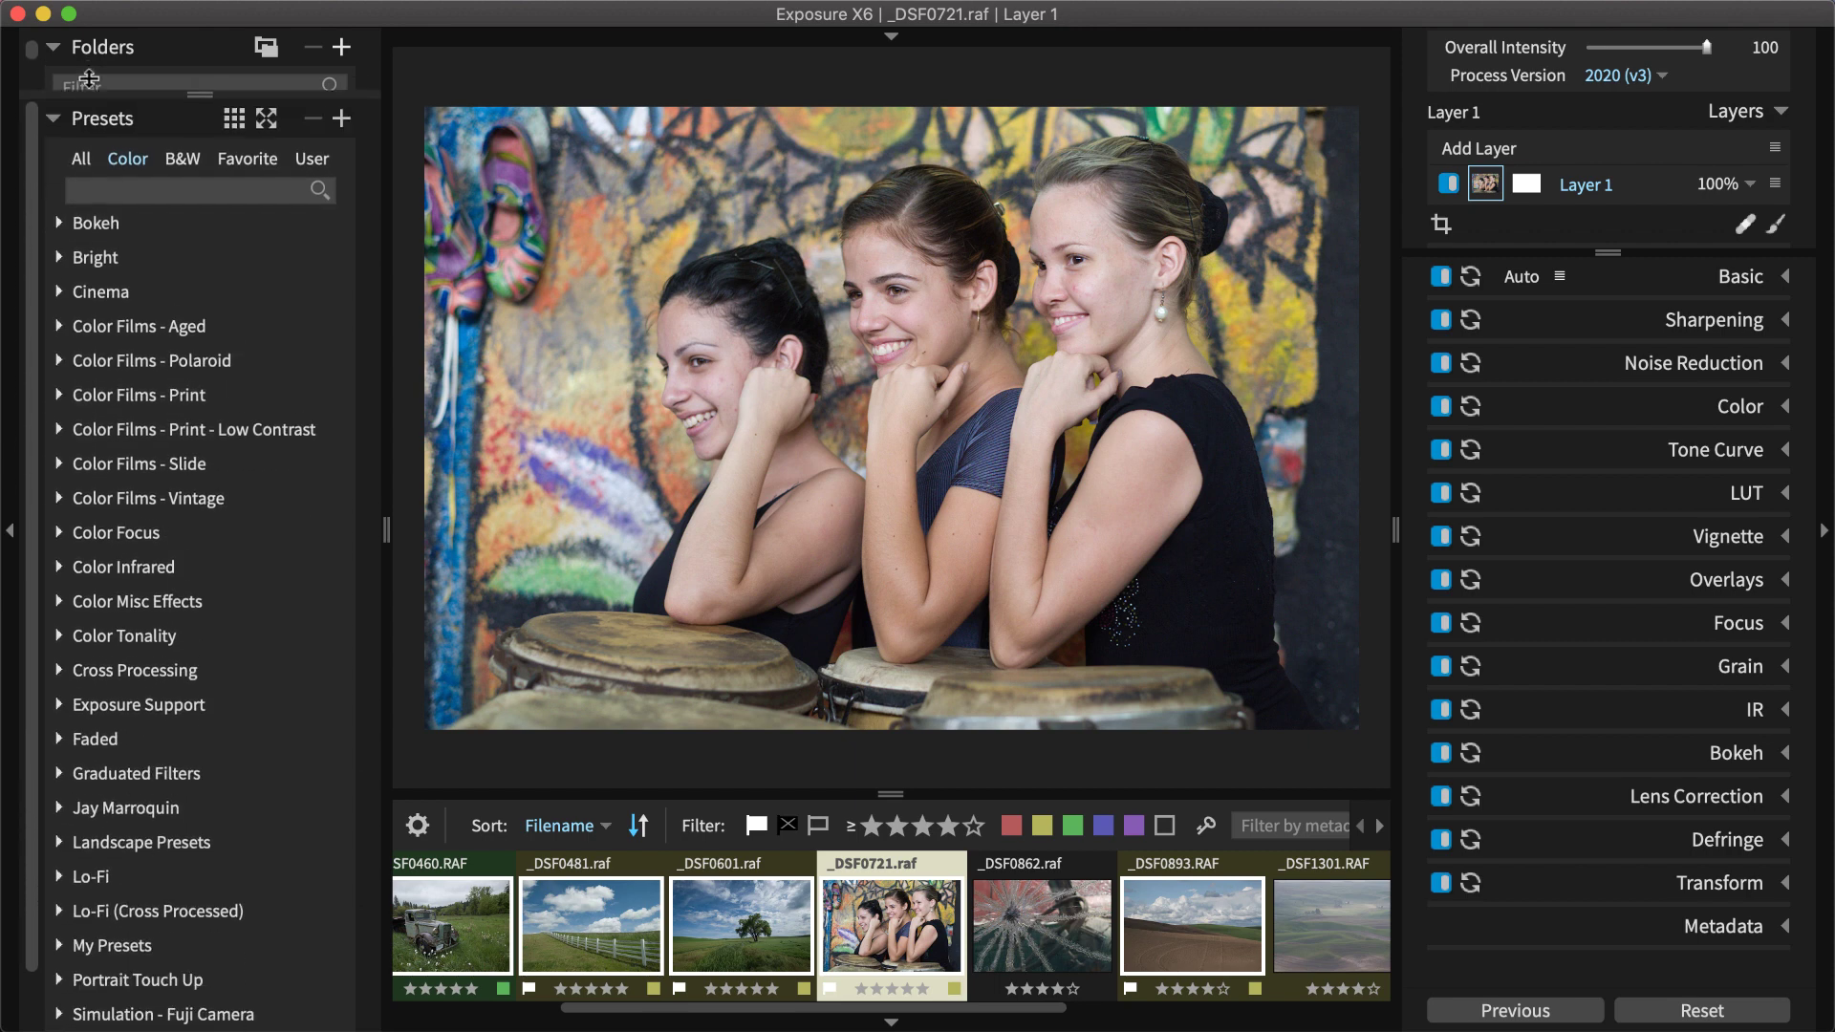
click(81, 148)
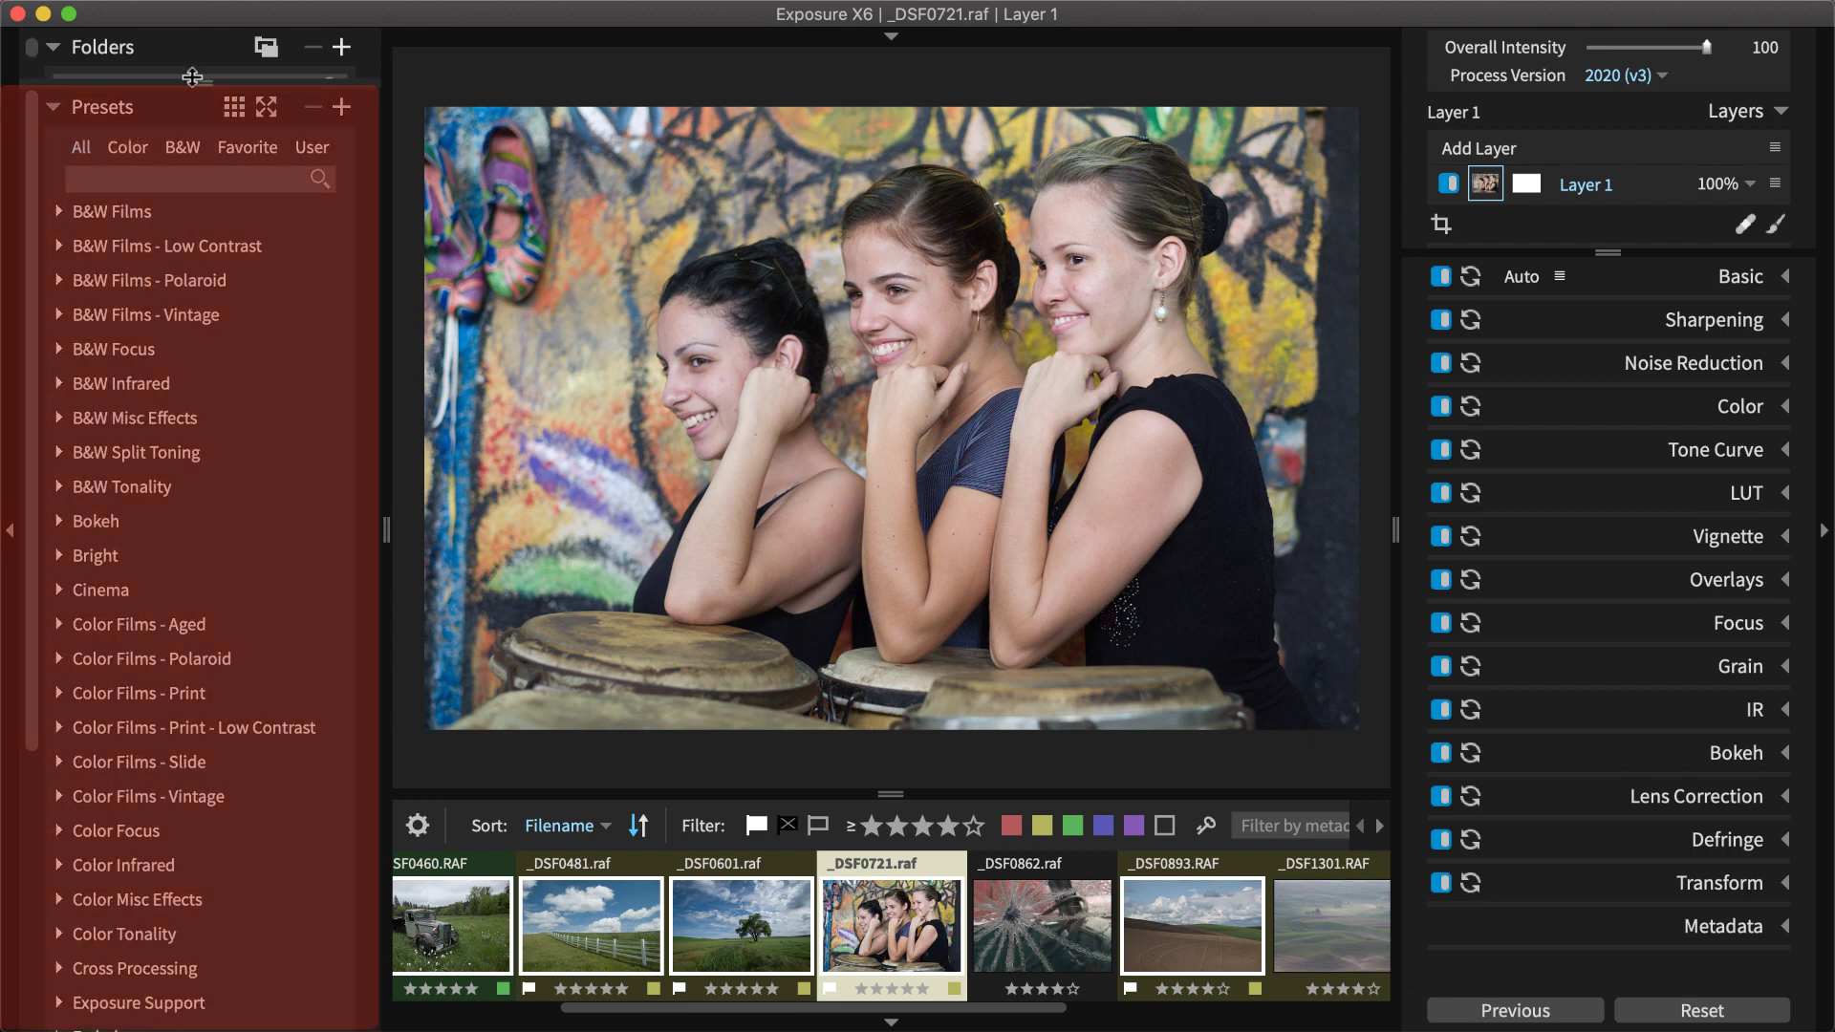
drag(192, 77, 192, 118)
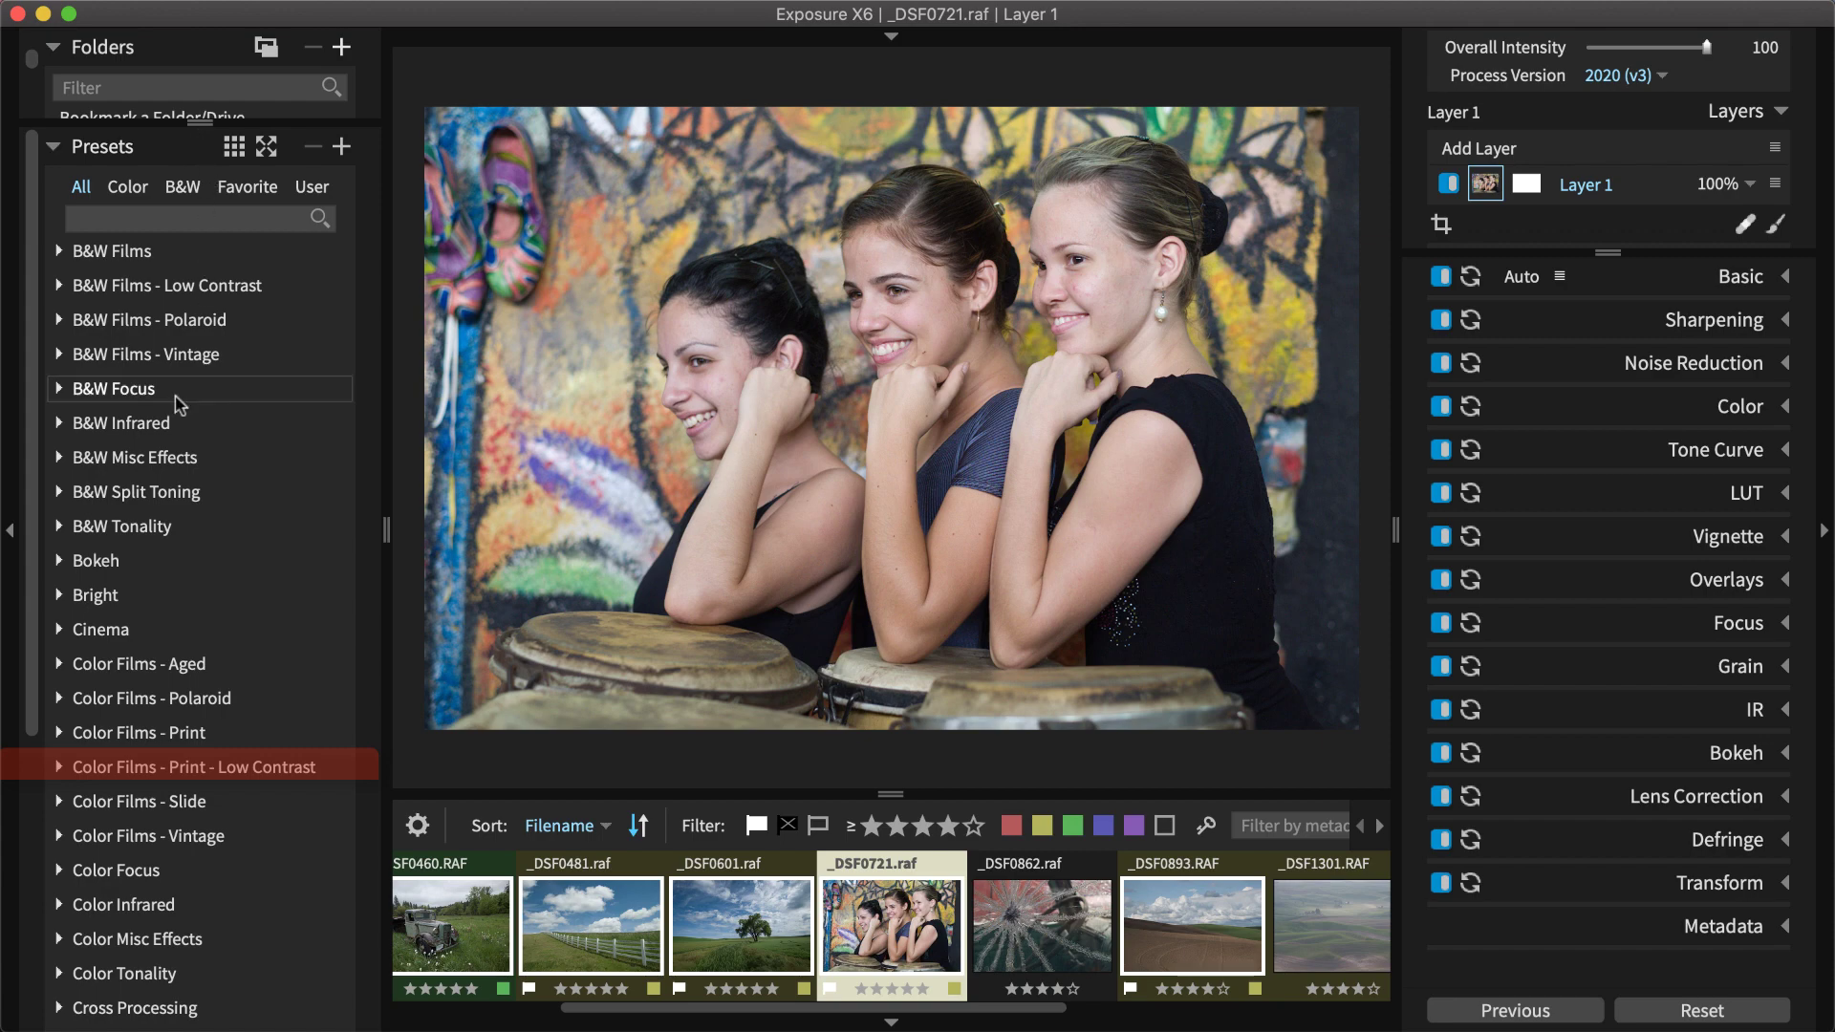
click(114, 767)
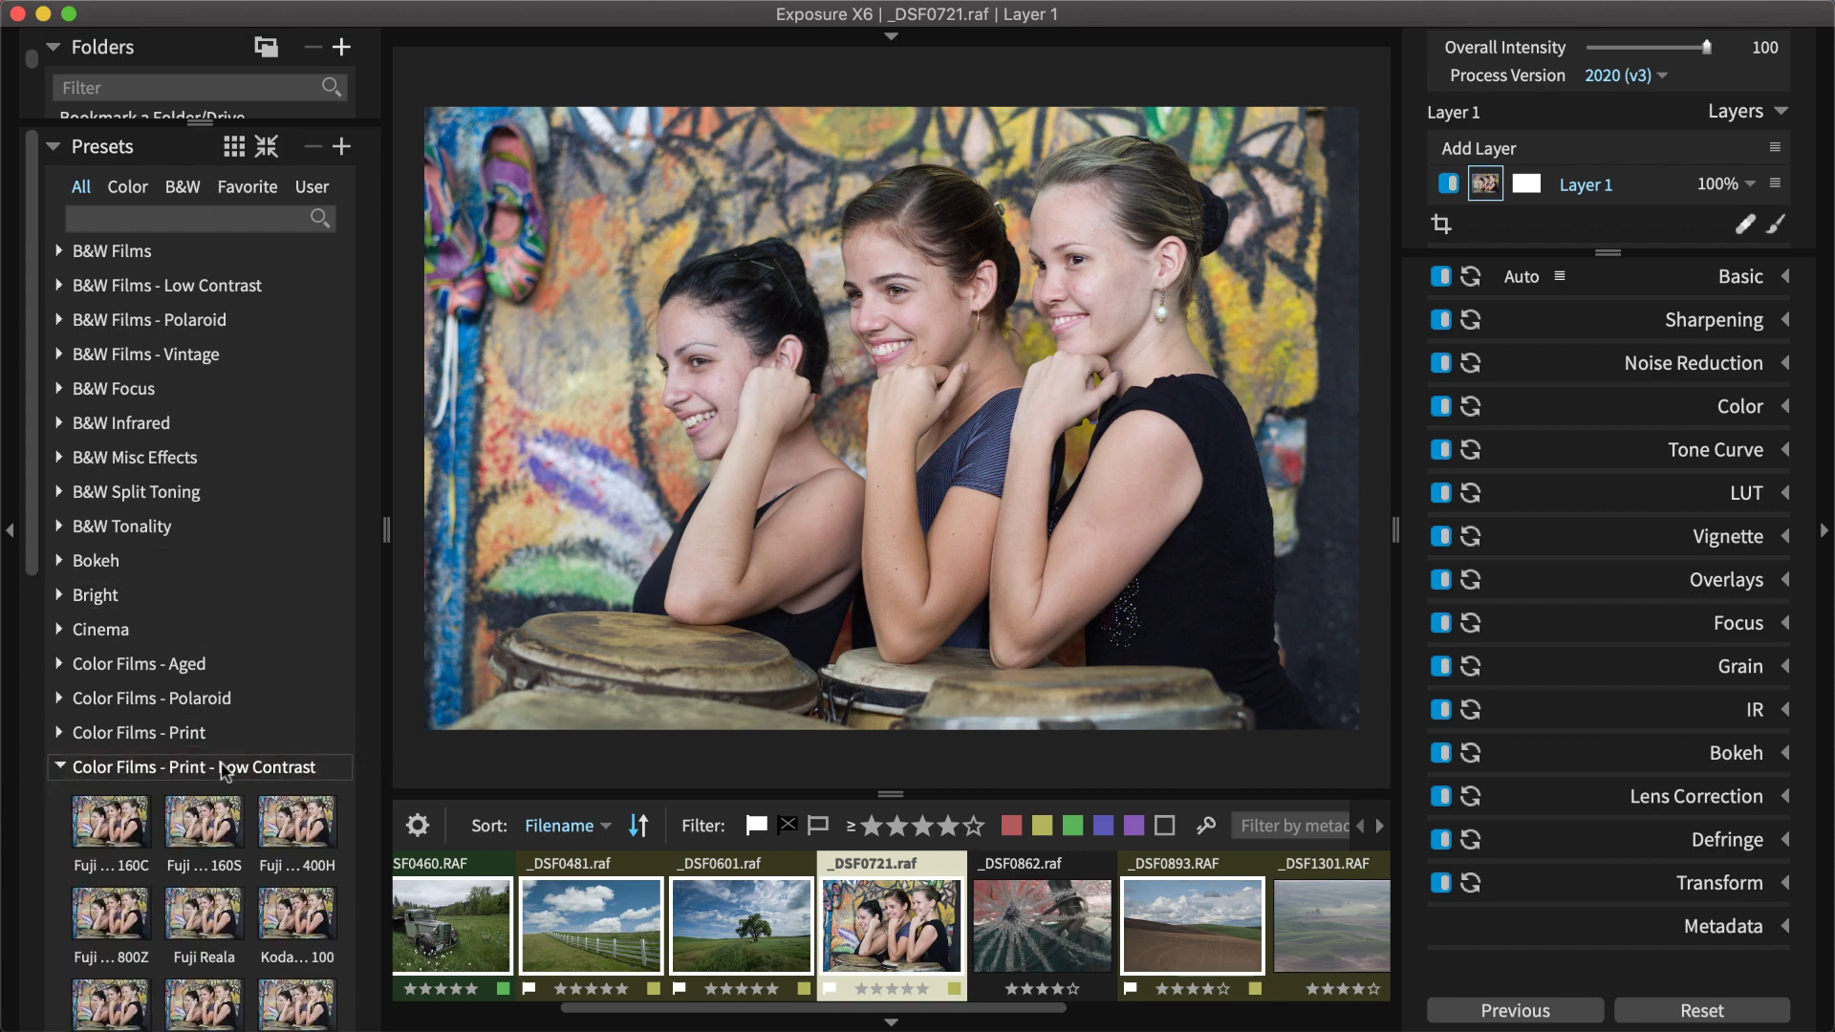
click(234, 147)
click(234, 148)
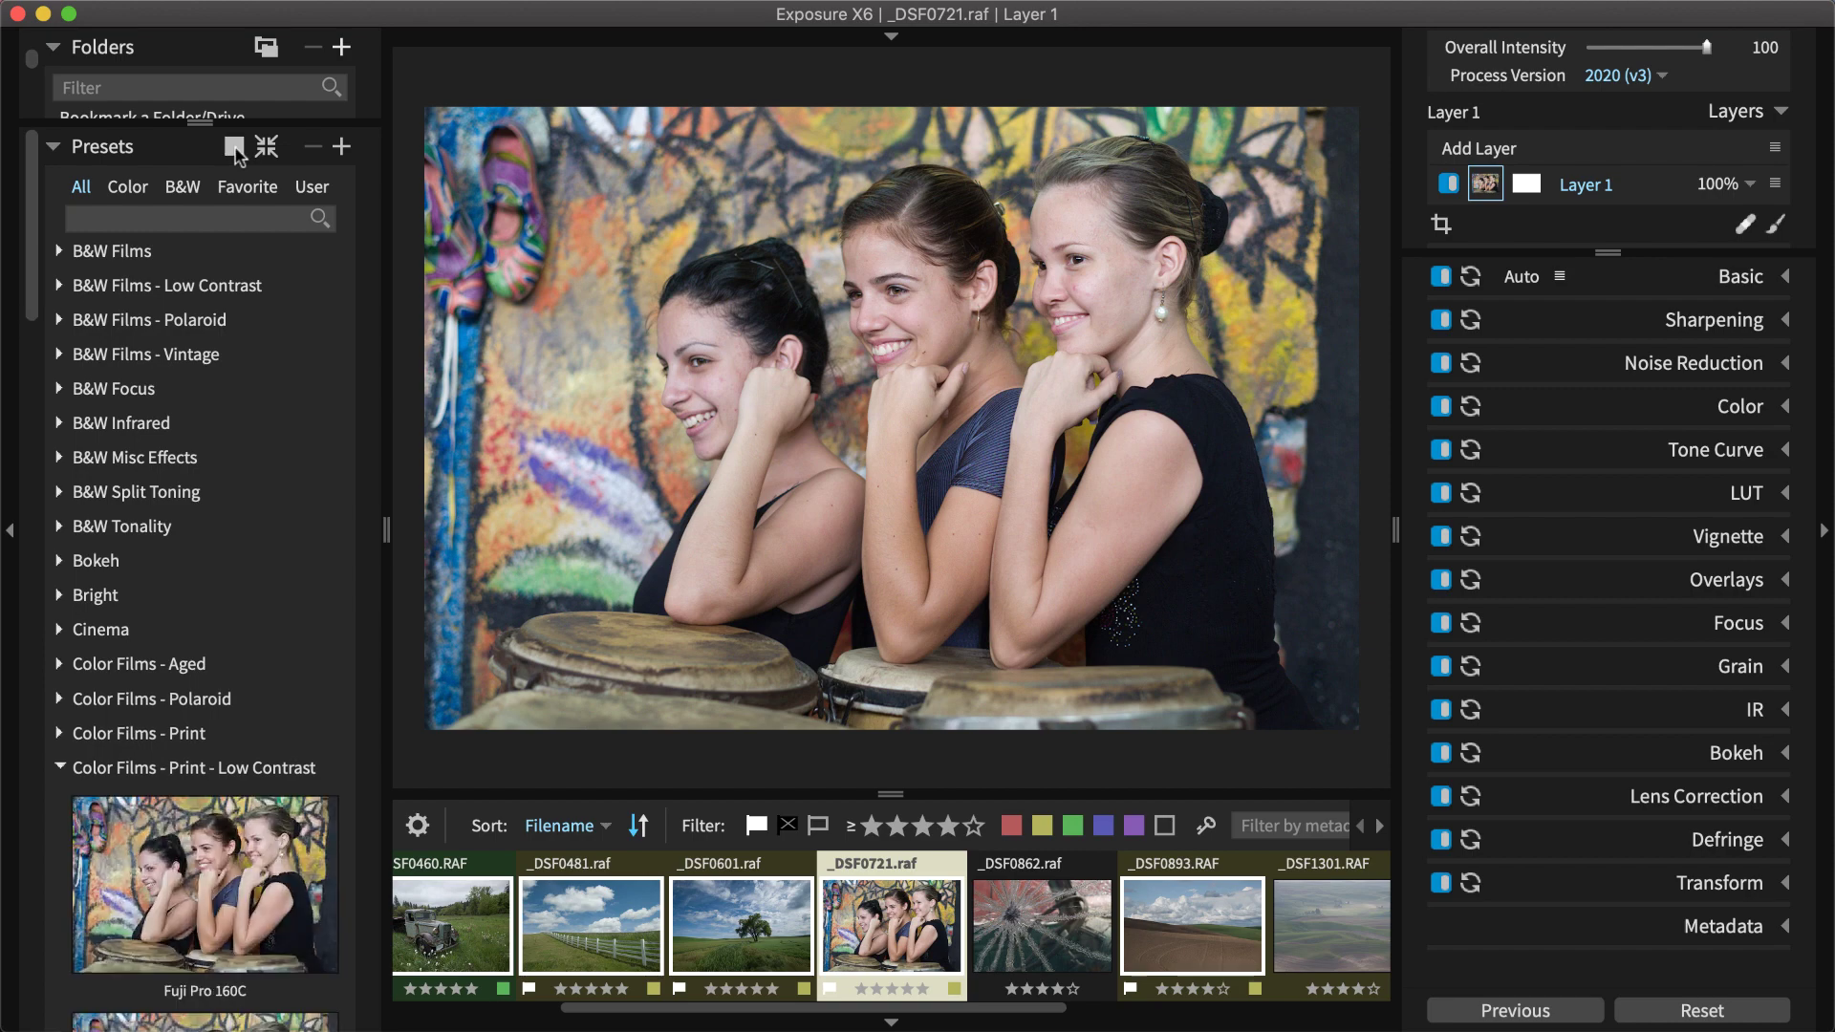
click(234, 148)
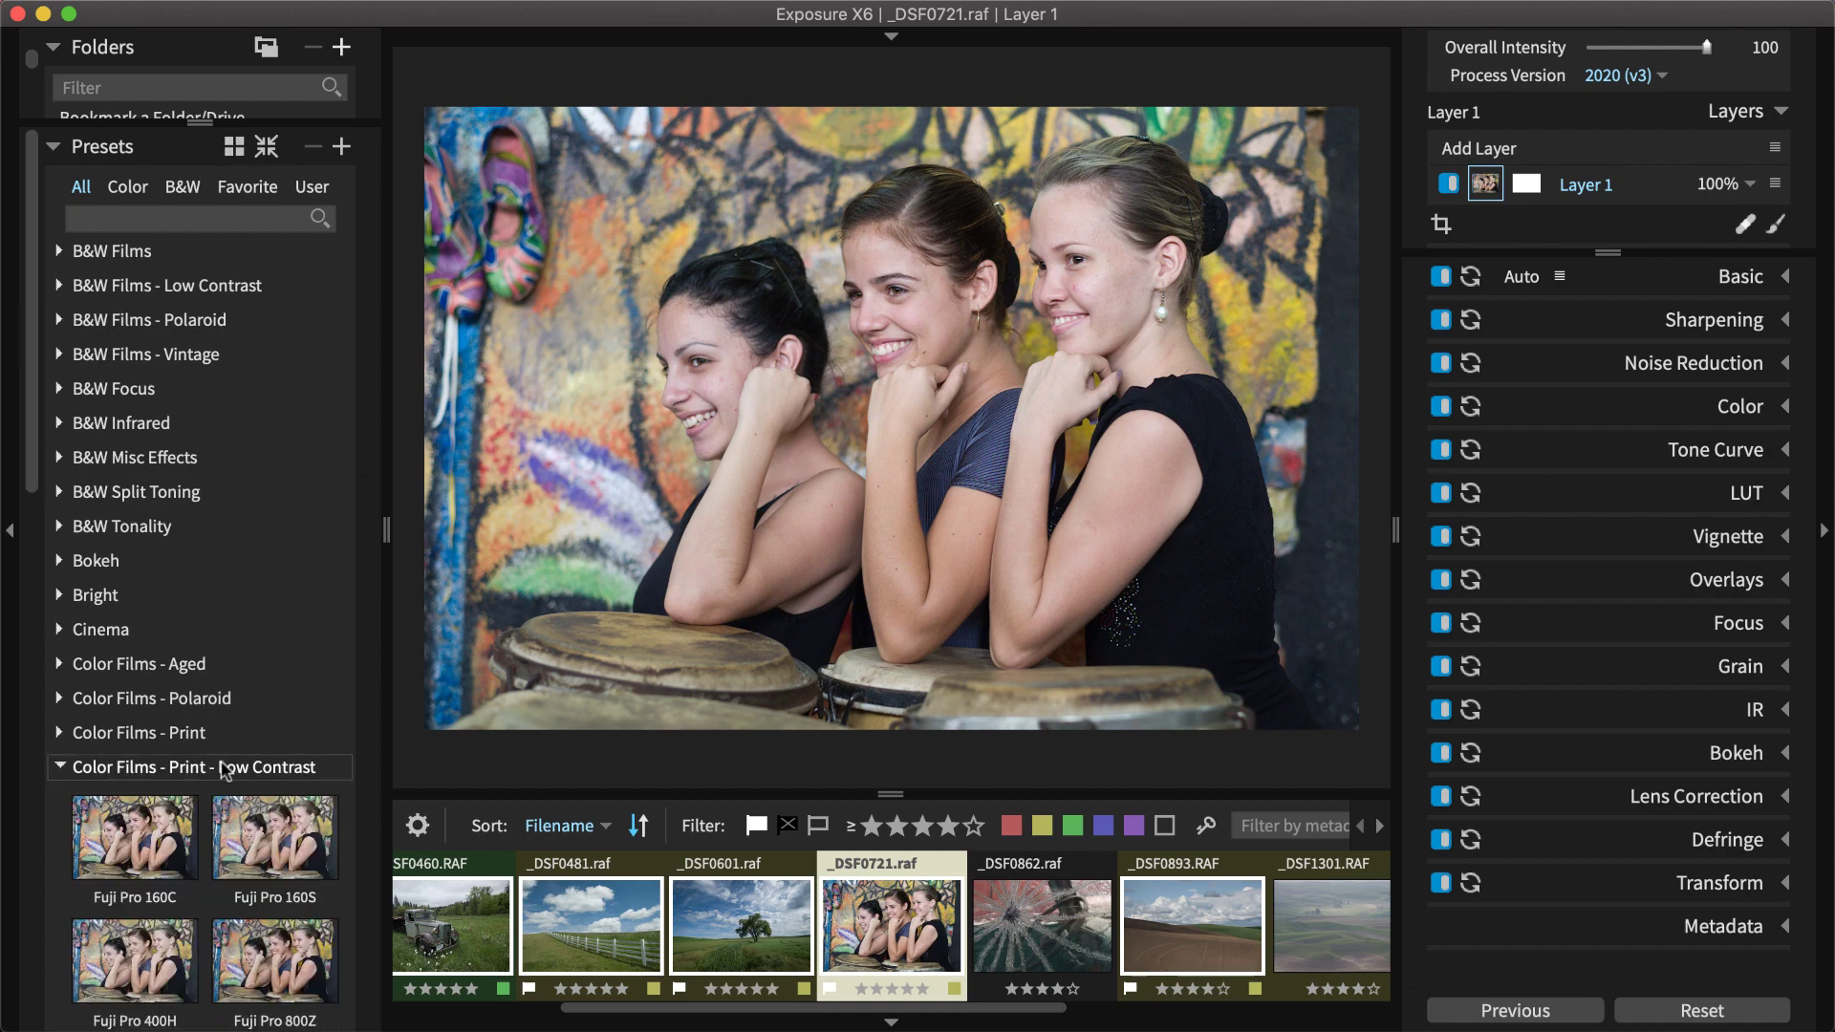
scroll(226, 769, down, 5)
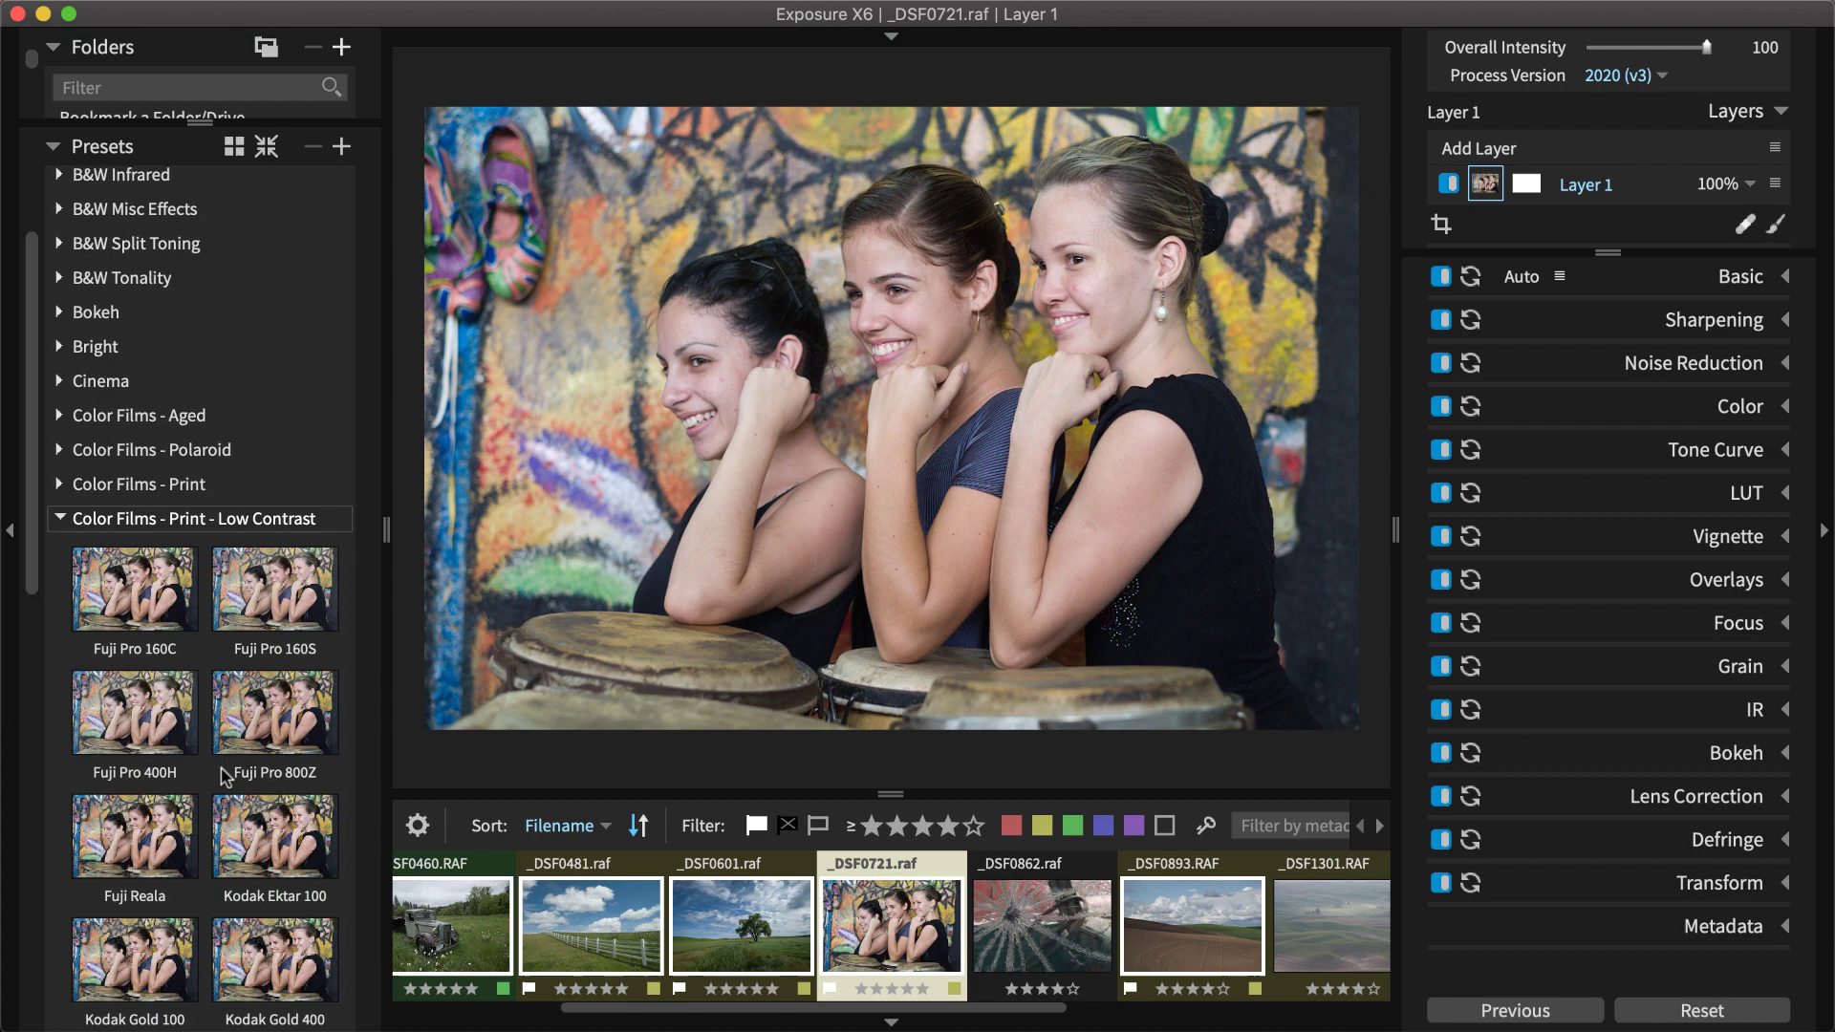
scroll(226, 774, down, 6)
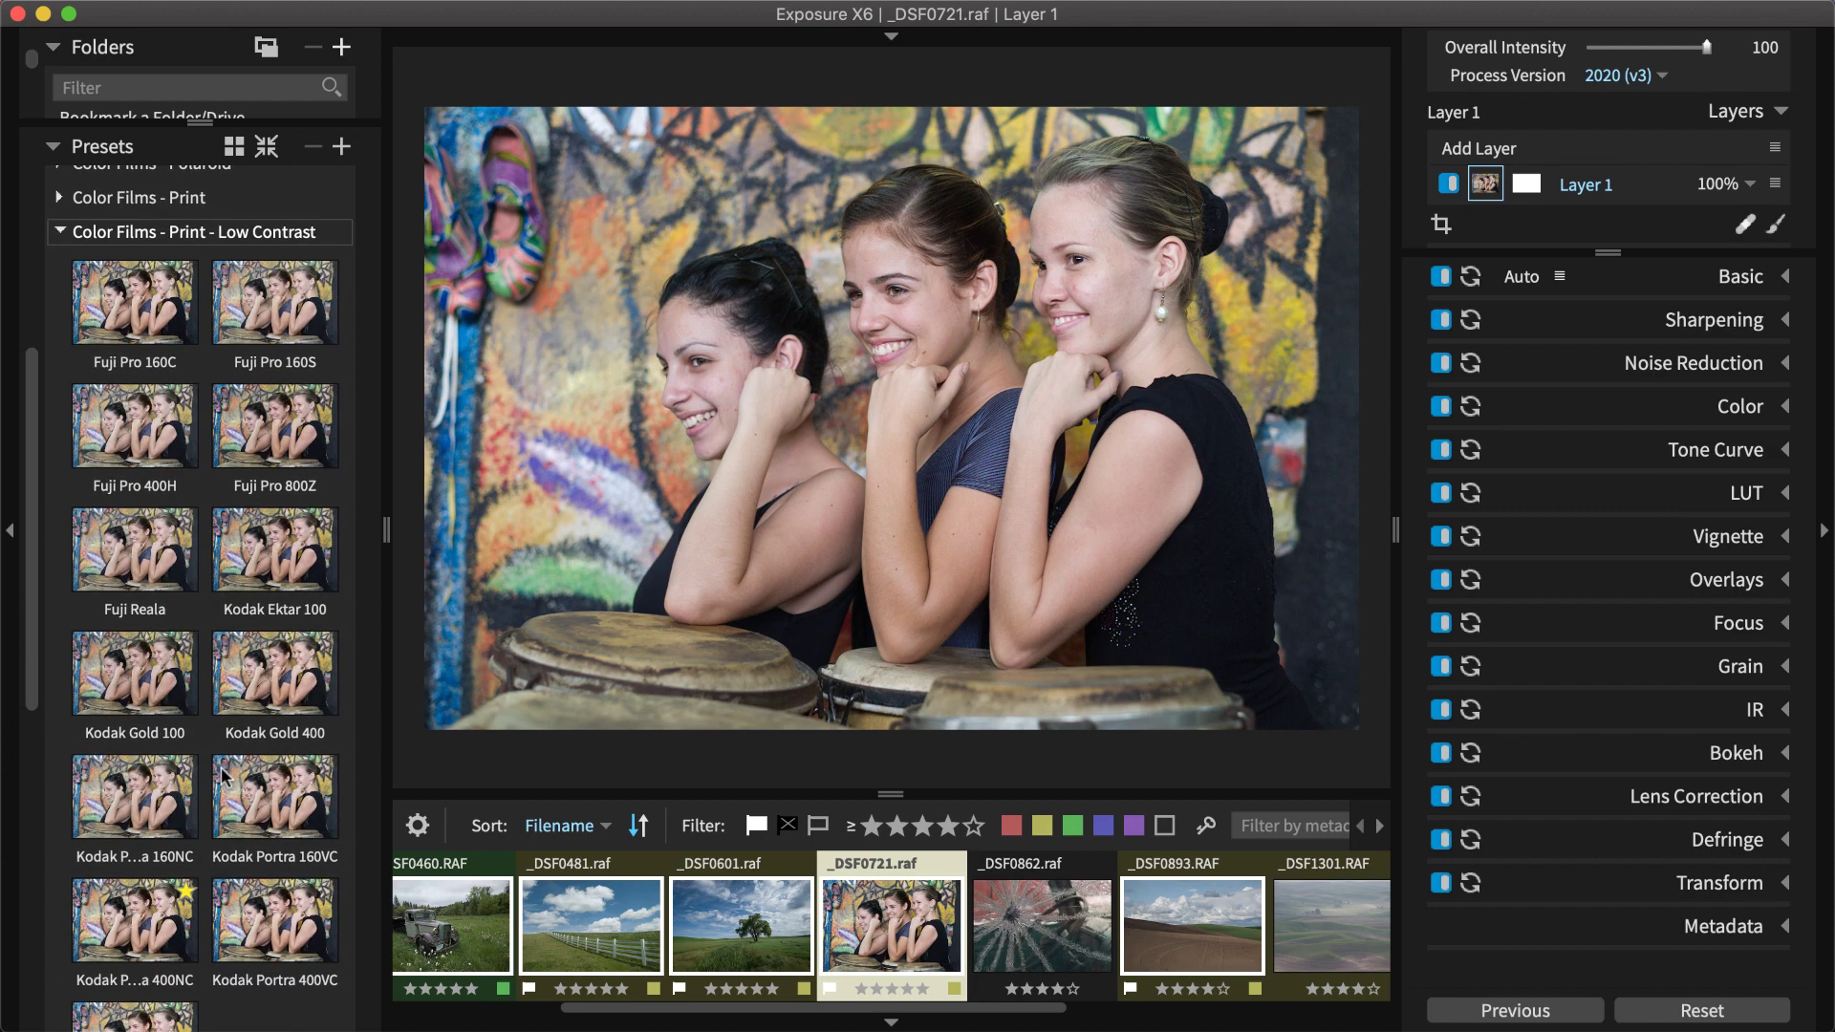
- Try the Kodak Portra and Ultra Color presets, settling on Kodak Portra 400VC
click(260, 791)
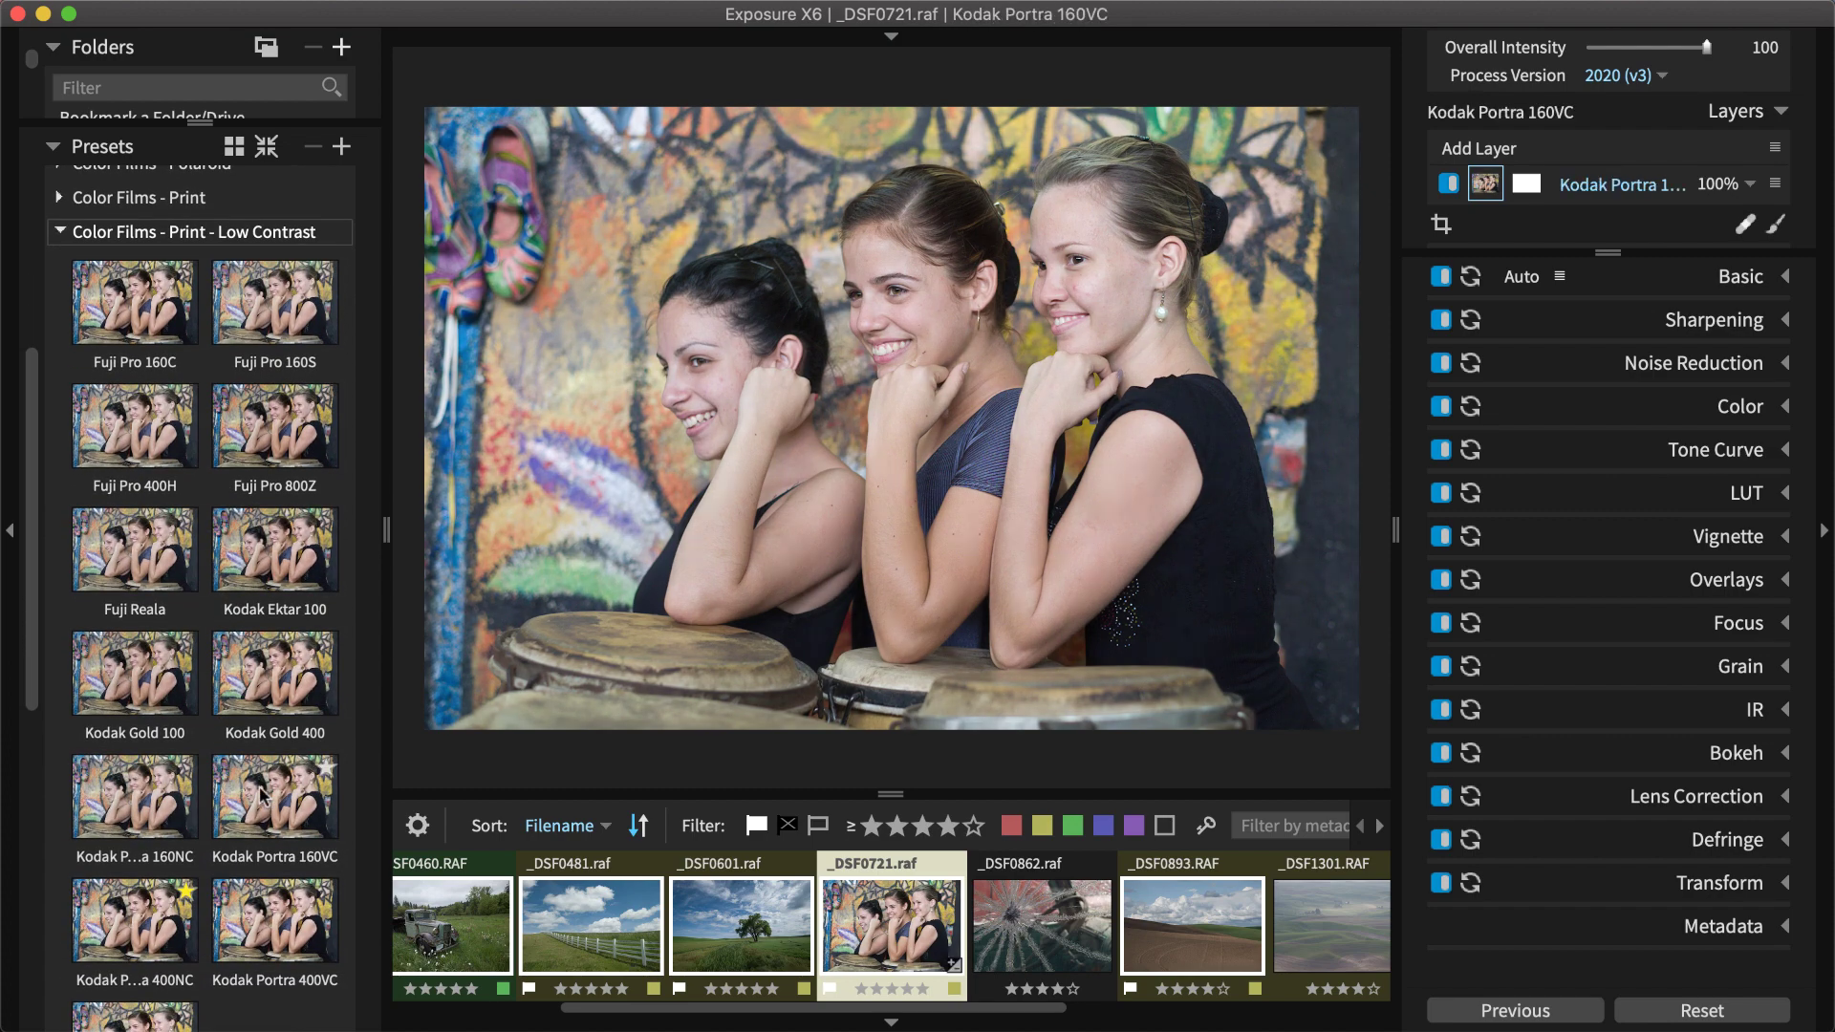
click(158, 815)
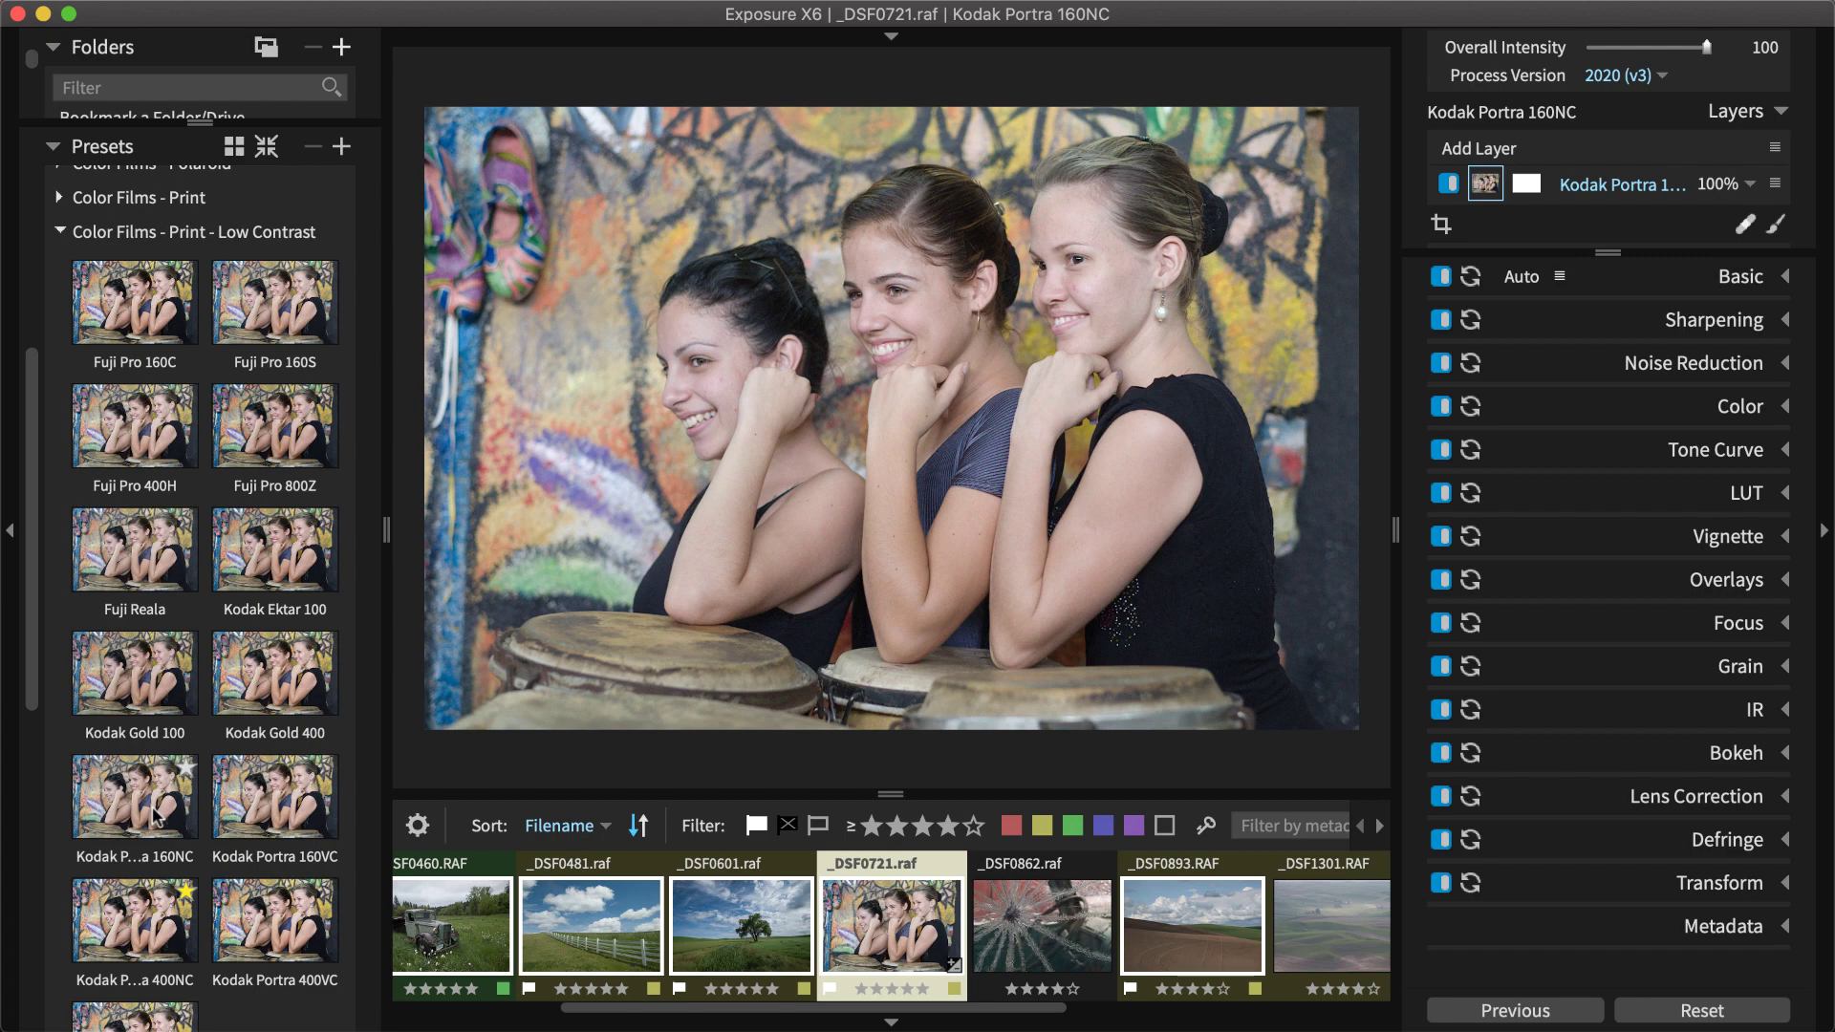
click(149, 917)
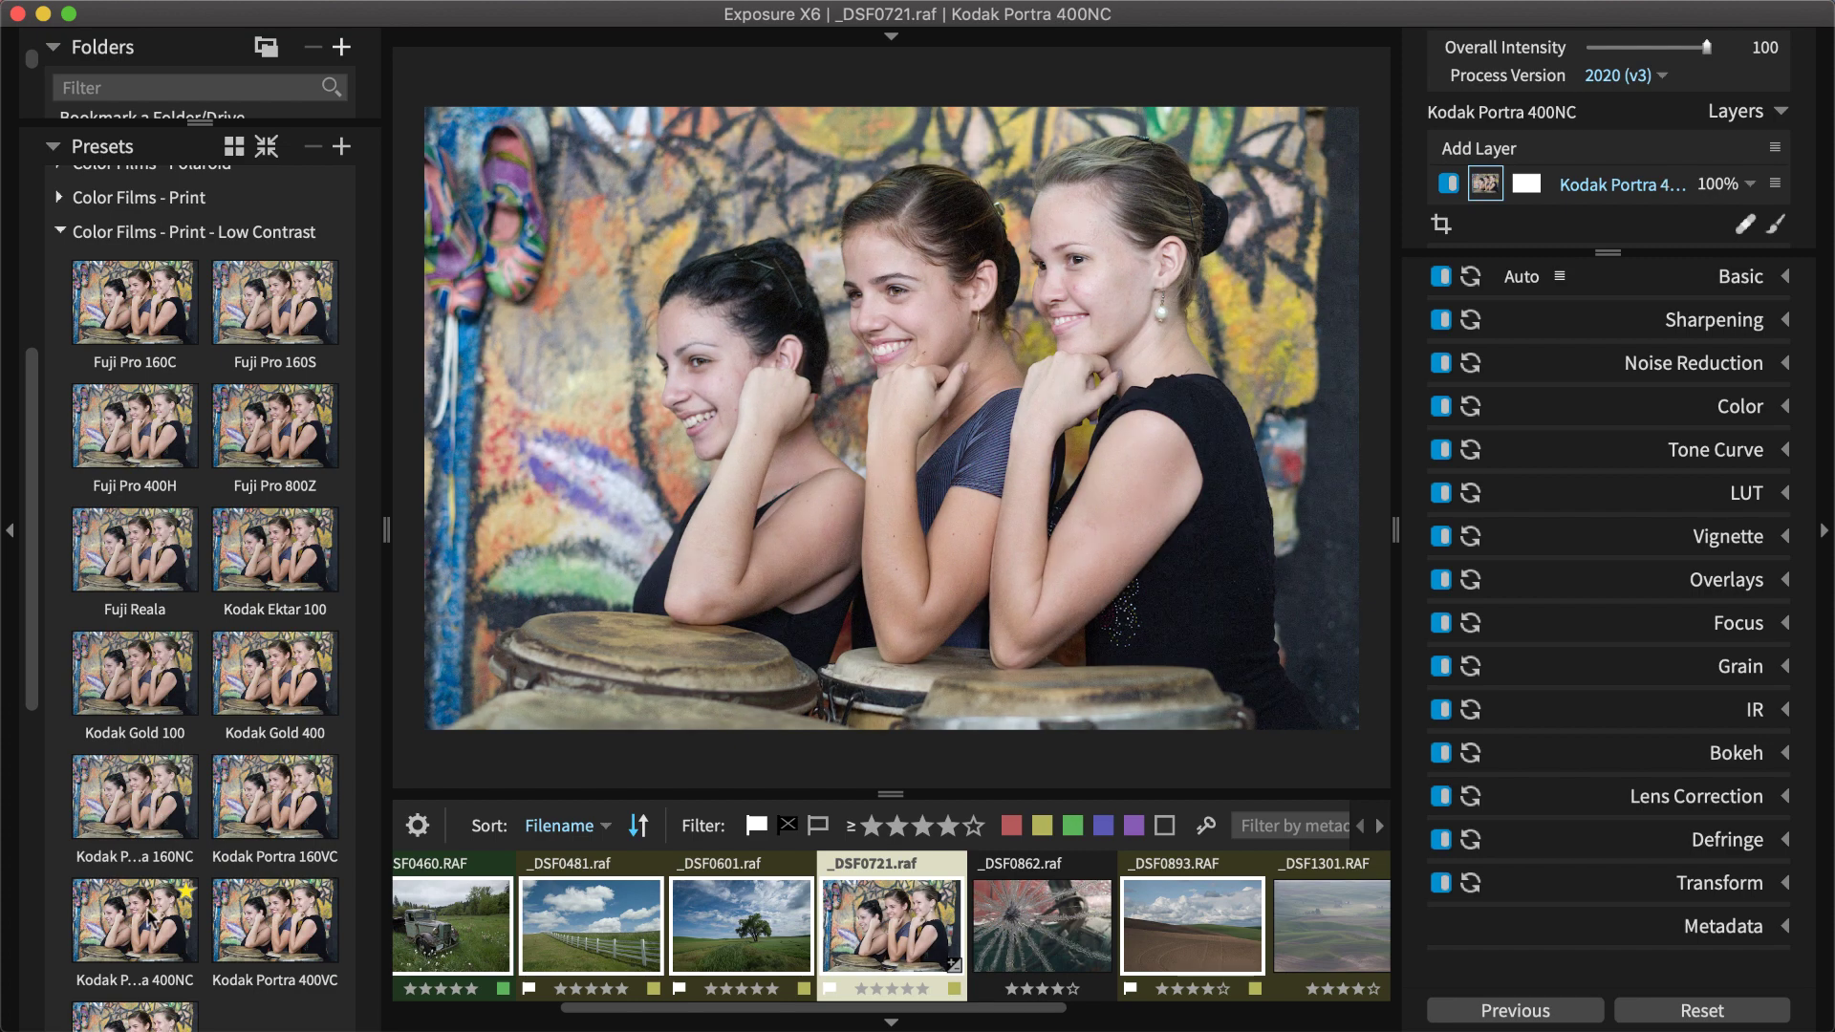
click(286, 931)
click(189, 1005)
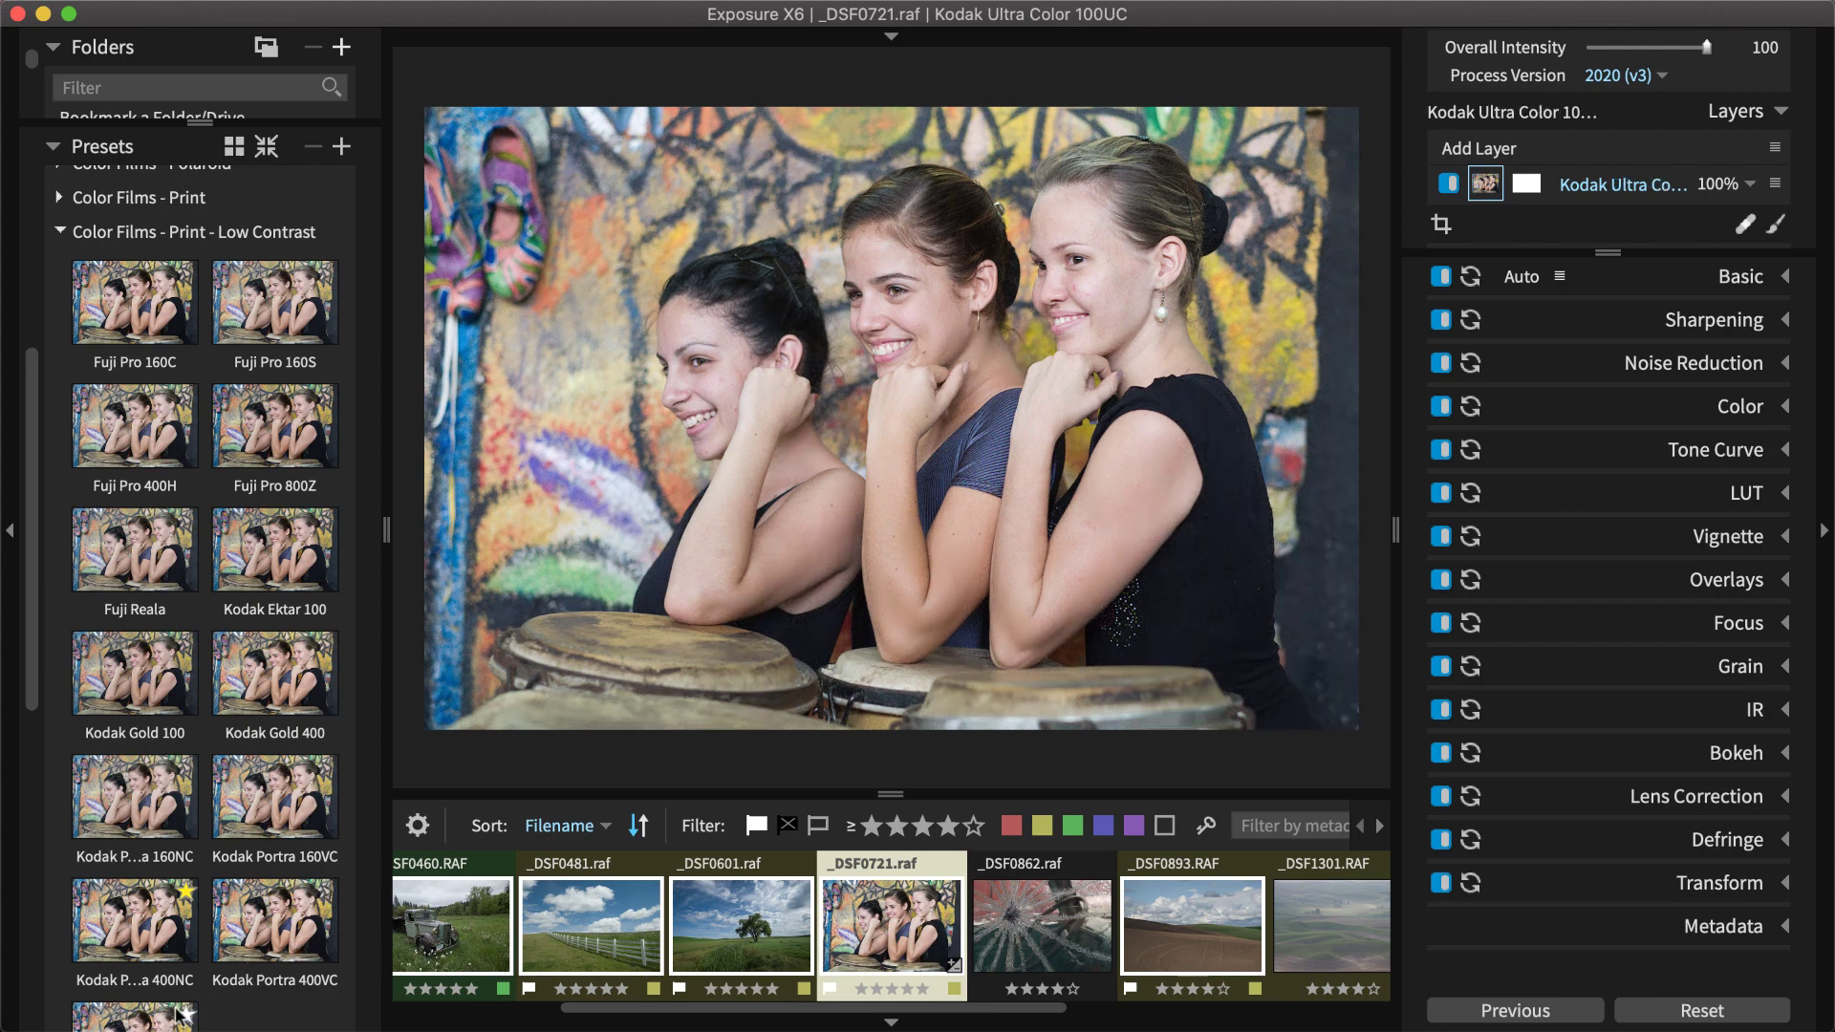
click(241, 956)
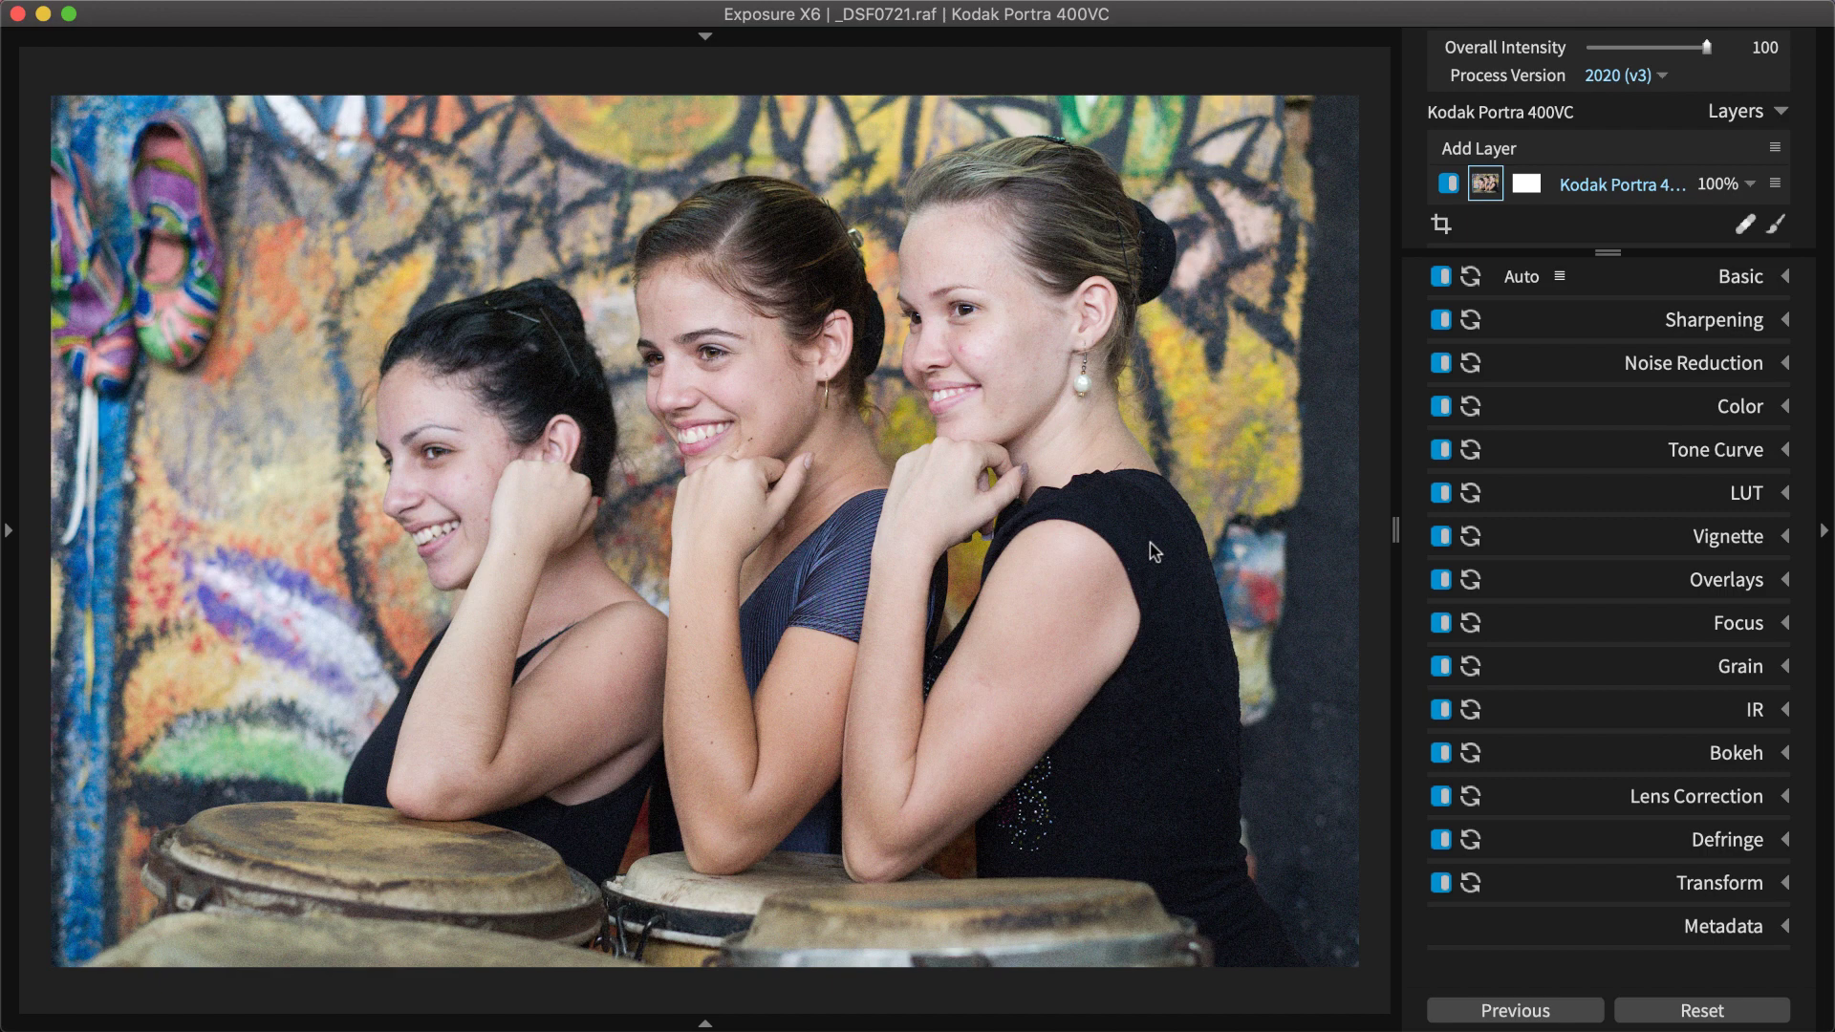
- Run Auto Enhance with Dynamic Contrast at 26, giving Exposure -0.23, Whites 12.24, Haze -7.21
click(1649, 281)
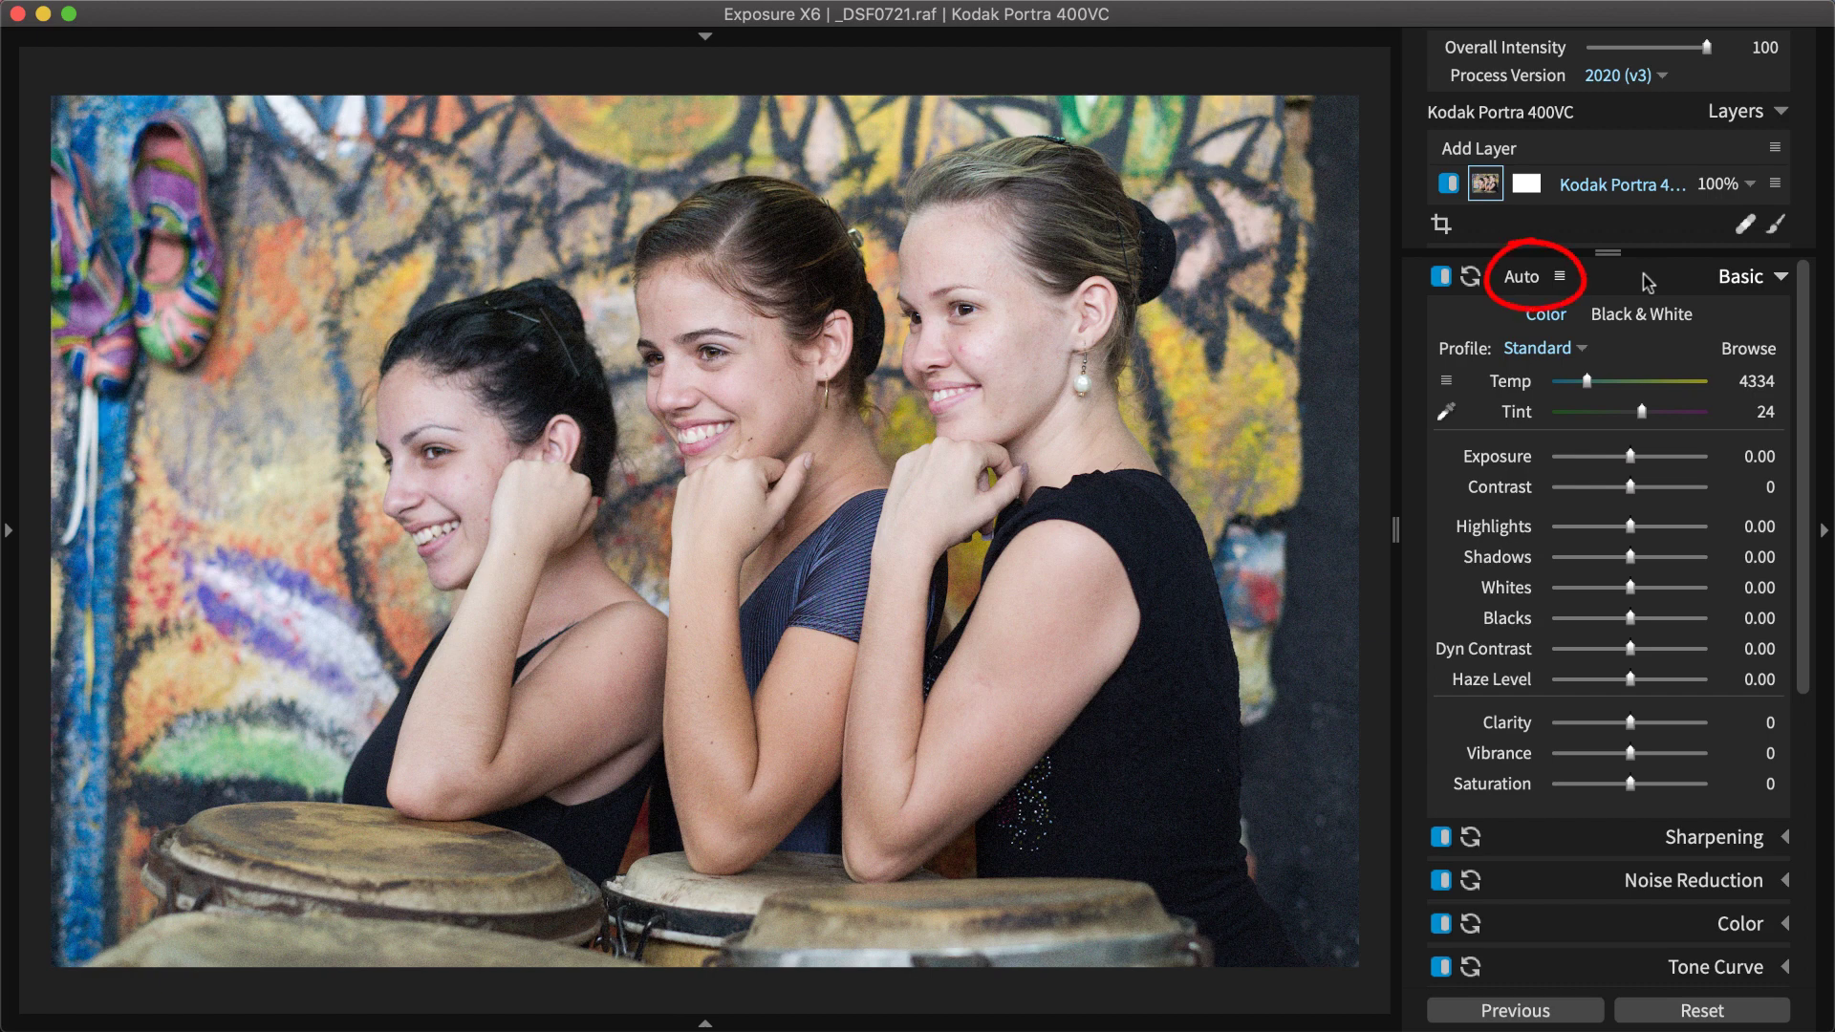
click(1560, 278)
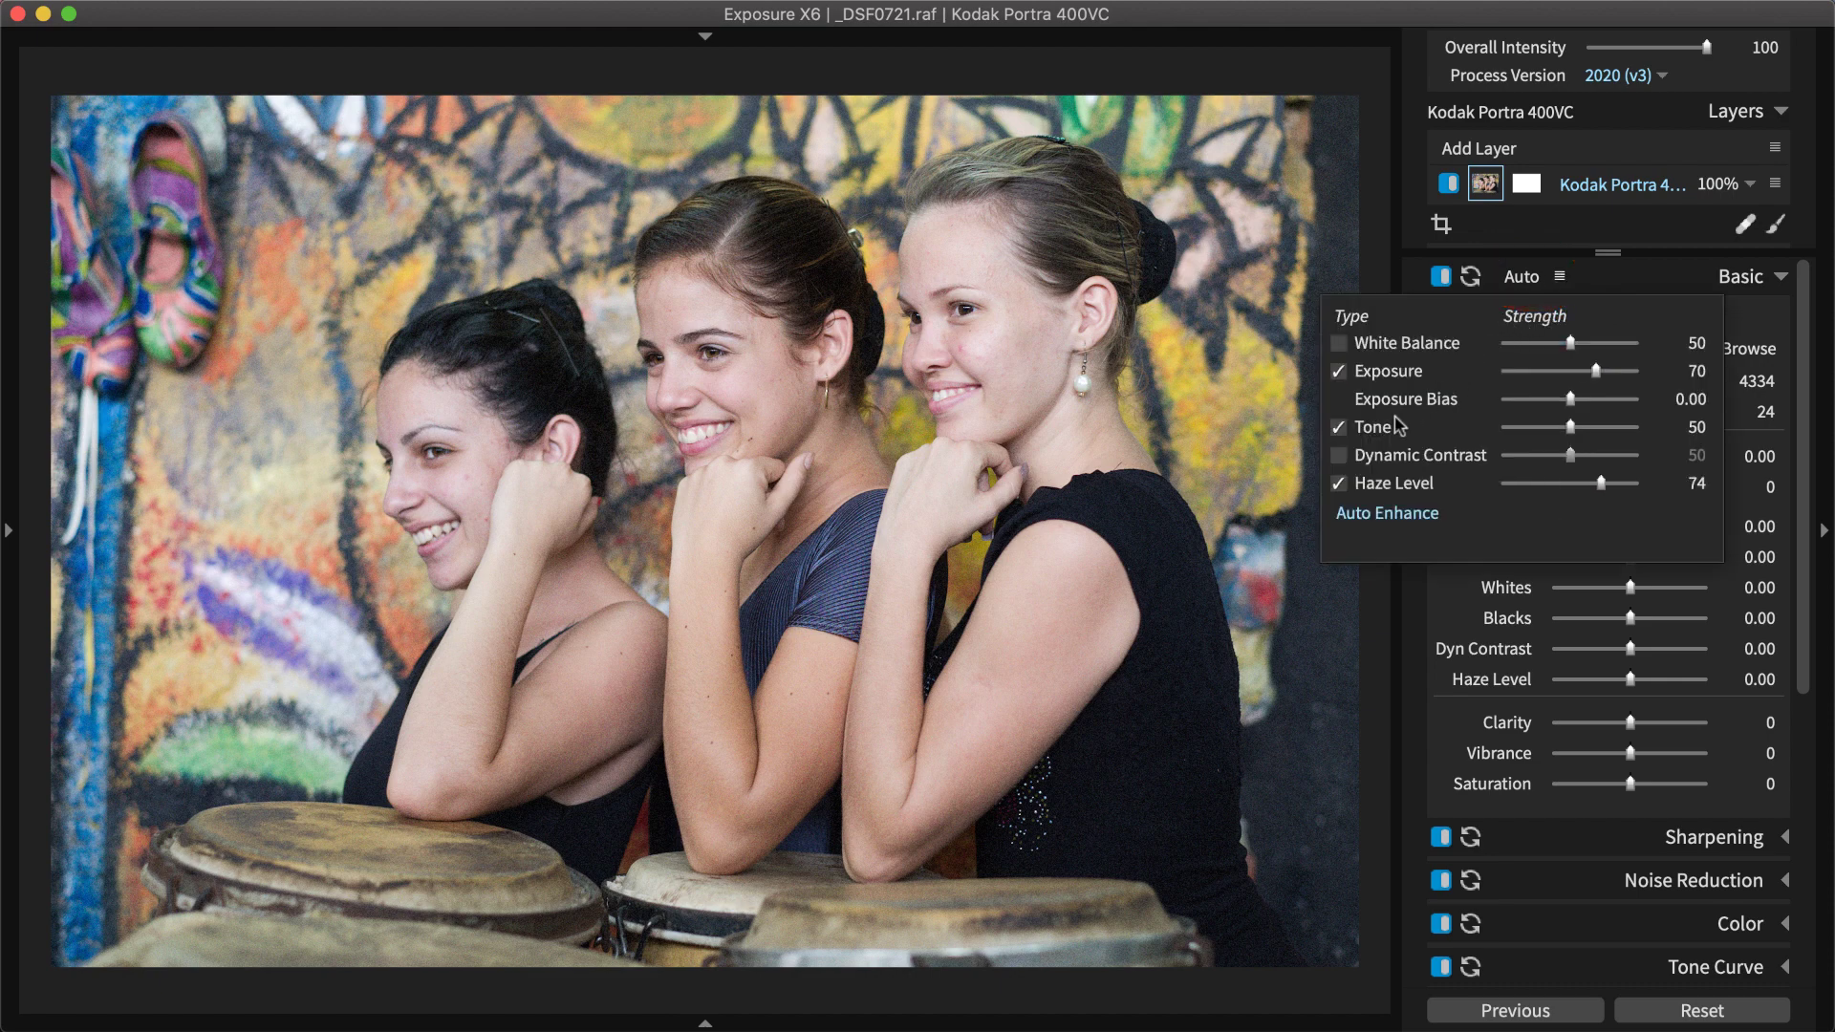
click(1339, 456)
drag(1570, 456, 1523, 457)
click(1419, 516)
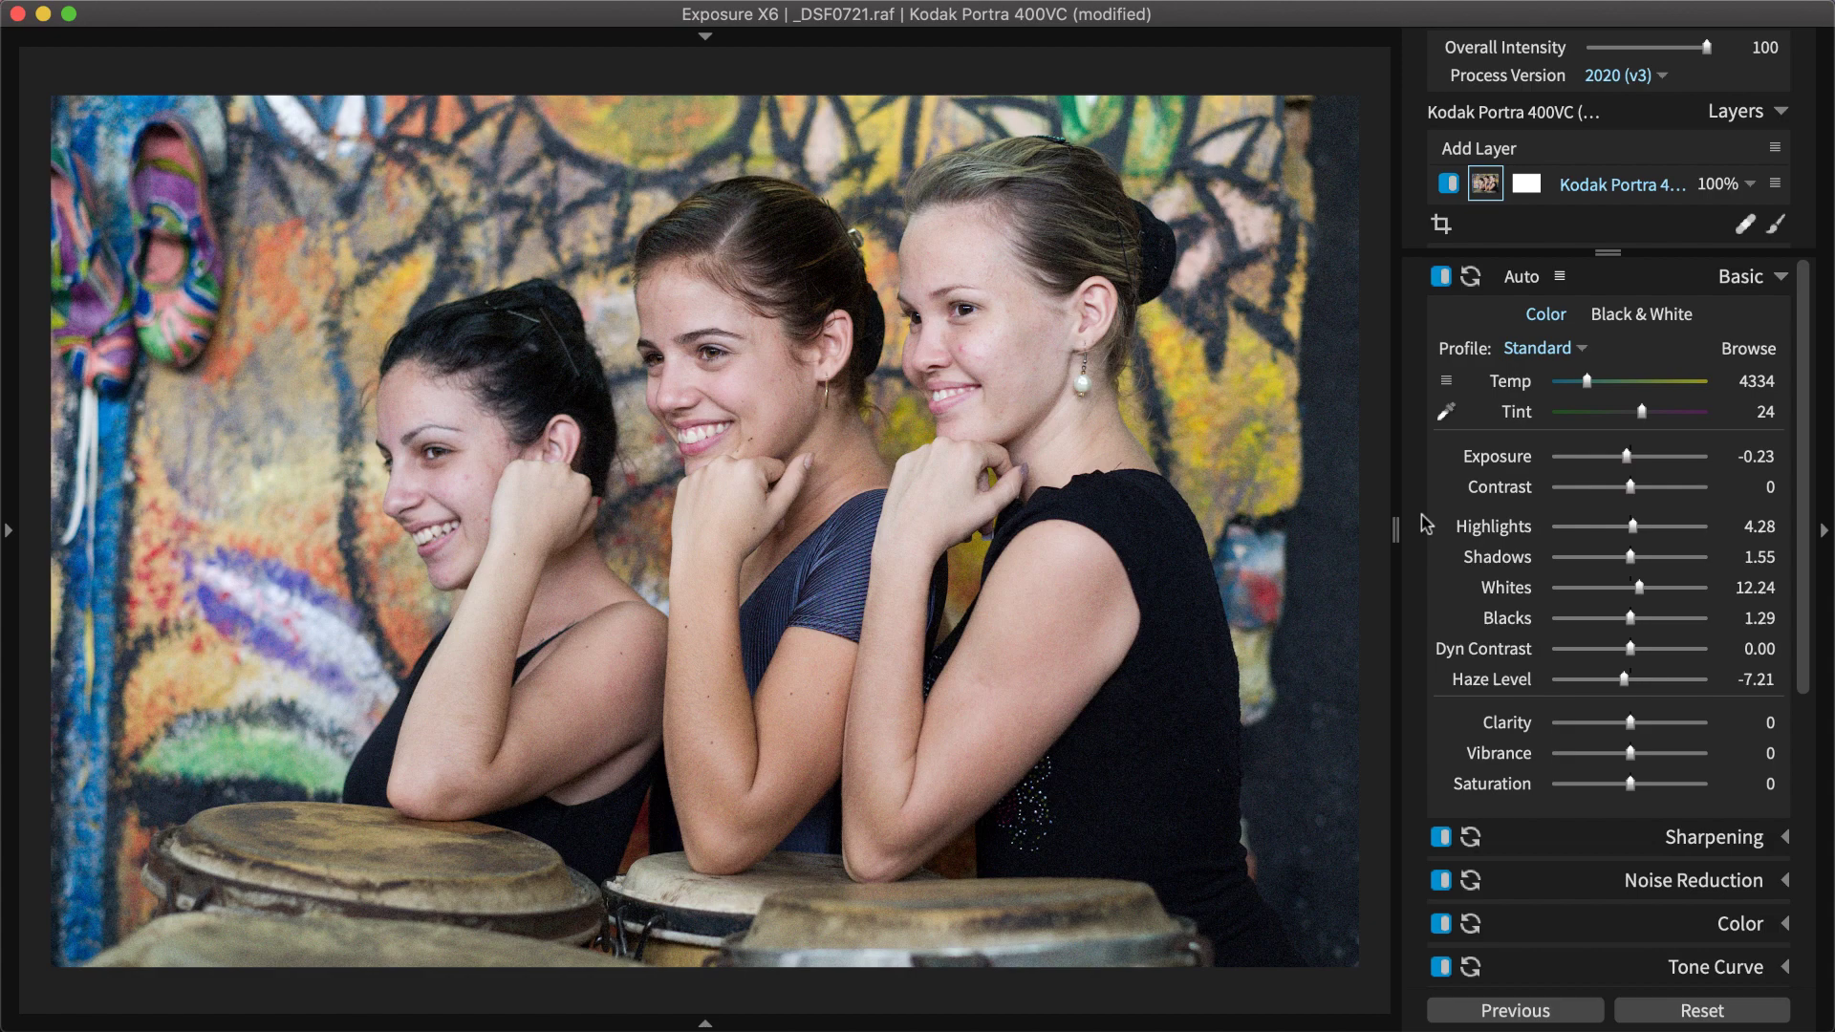
click(1744, 227)
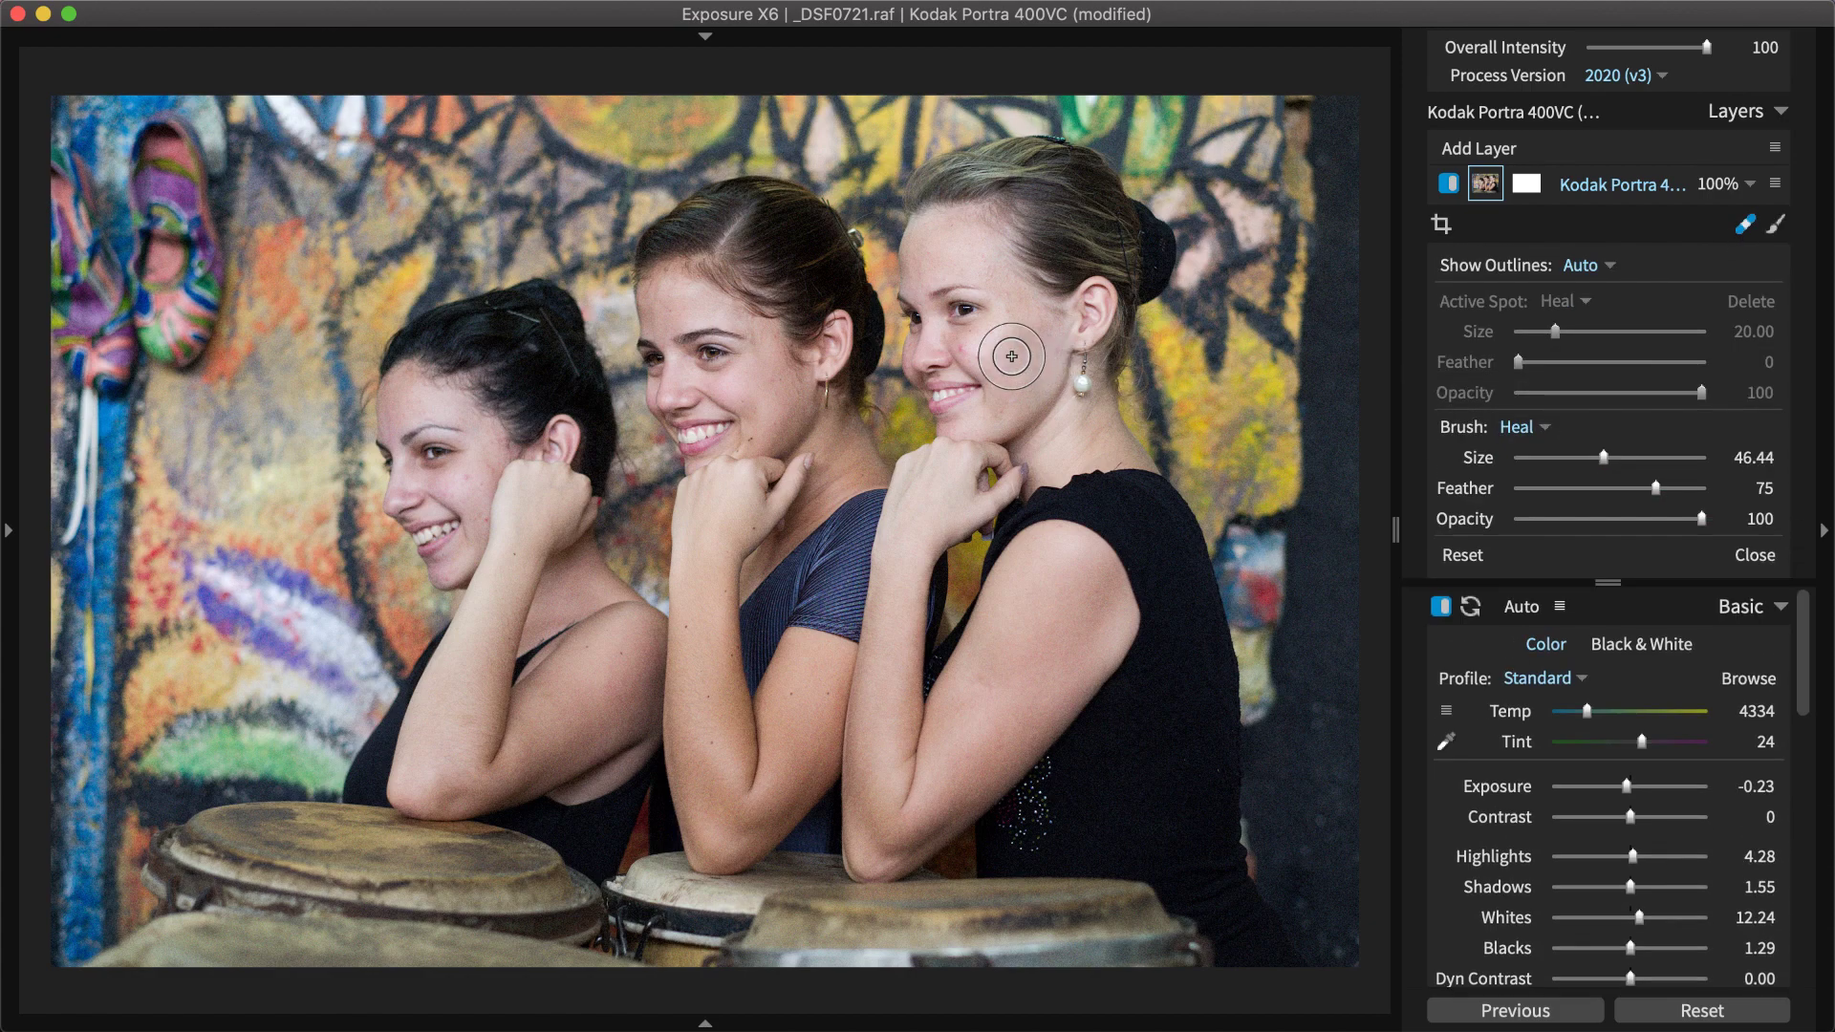
- Zoom in and heal three blemishes on the right-hand woman's cheek, then close Spot Heal
scroll(1011, 357, down, 5)
scroll(1011, 356, up, 4)
key(super+equal)
drag(1251, 185, 1032, 400)
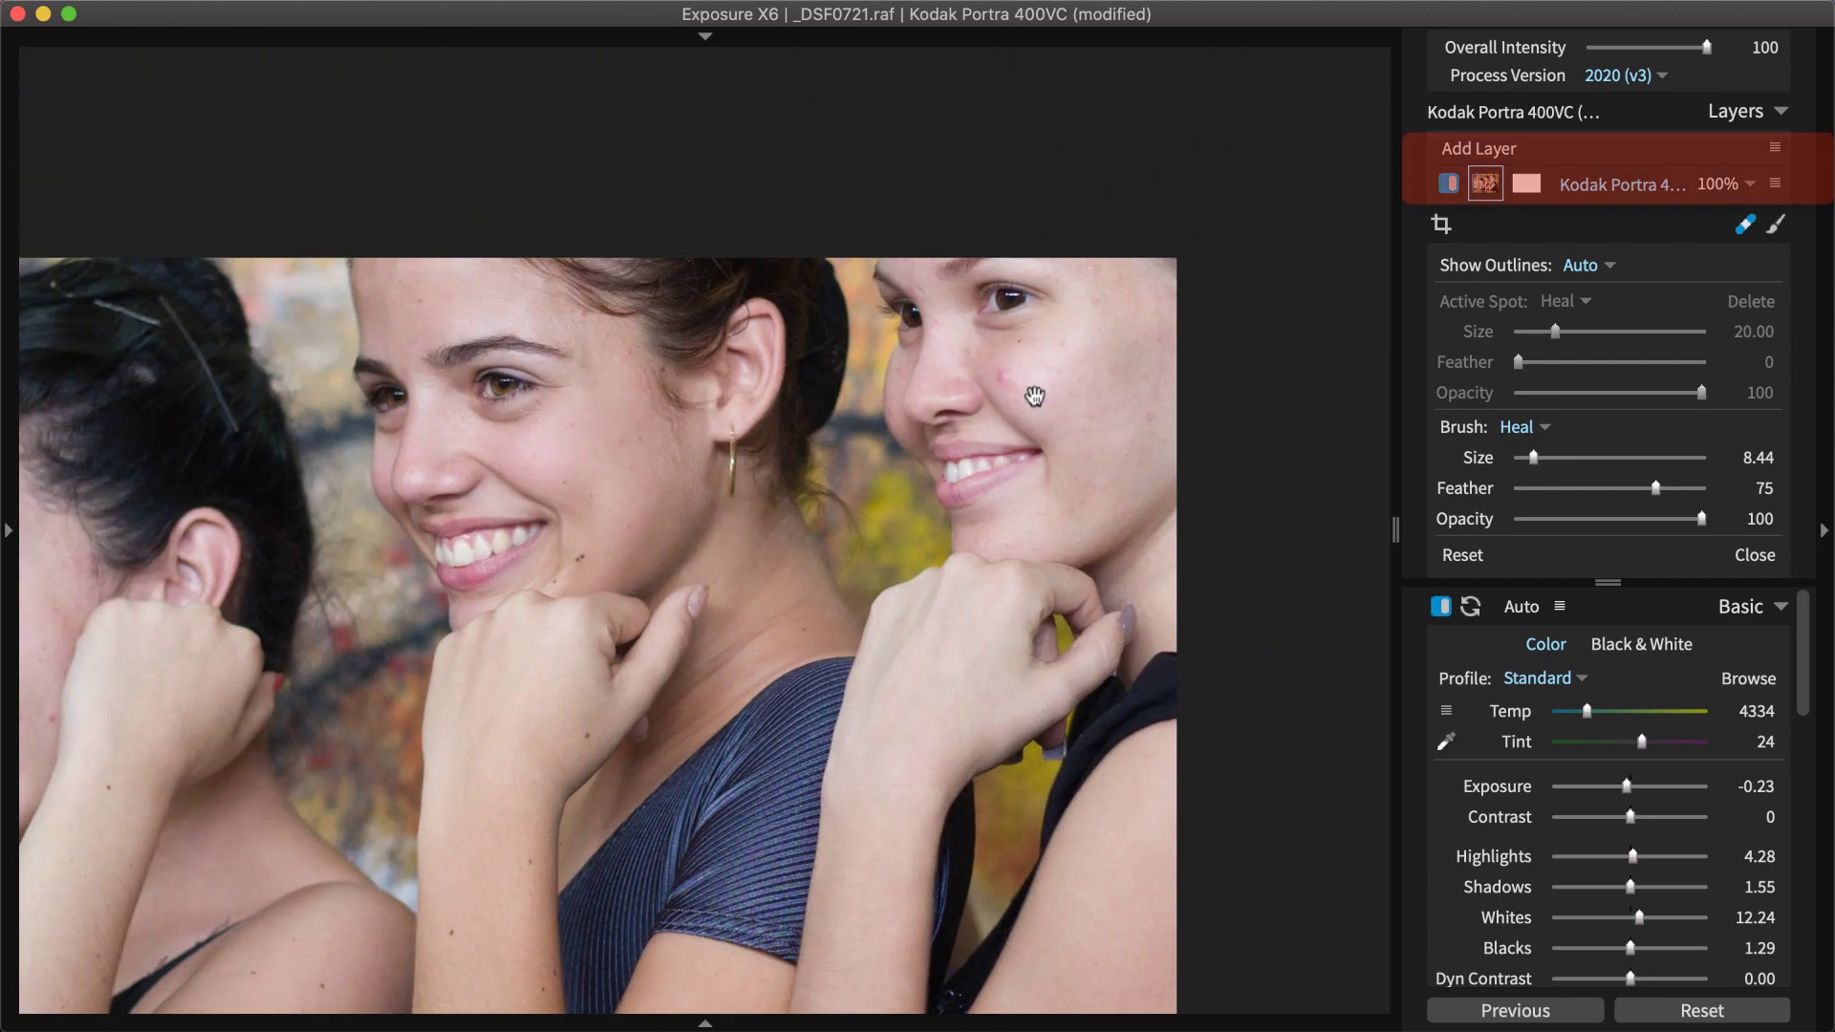
click(1036, 395)
click(1094, 304)
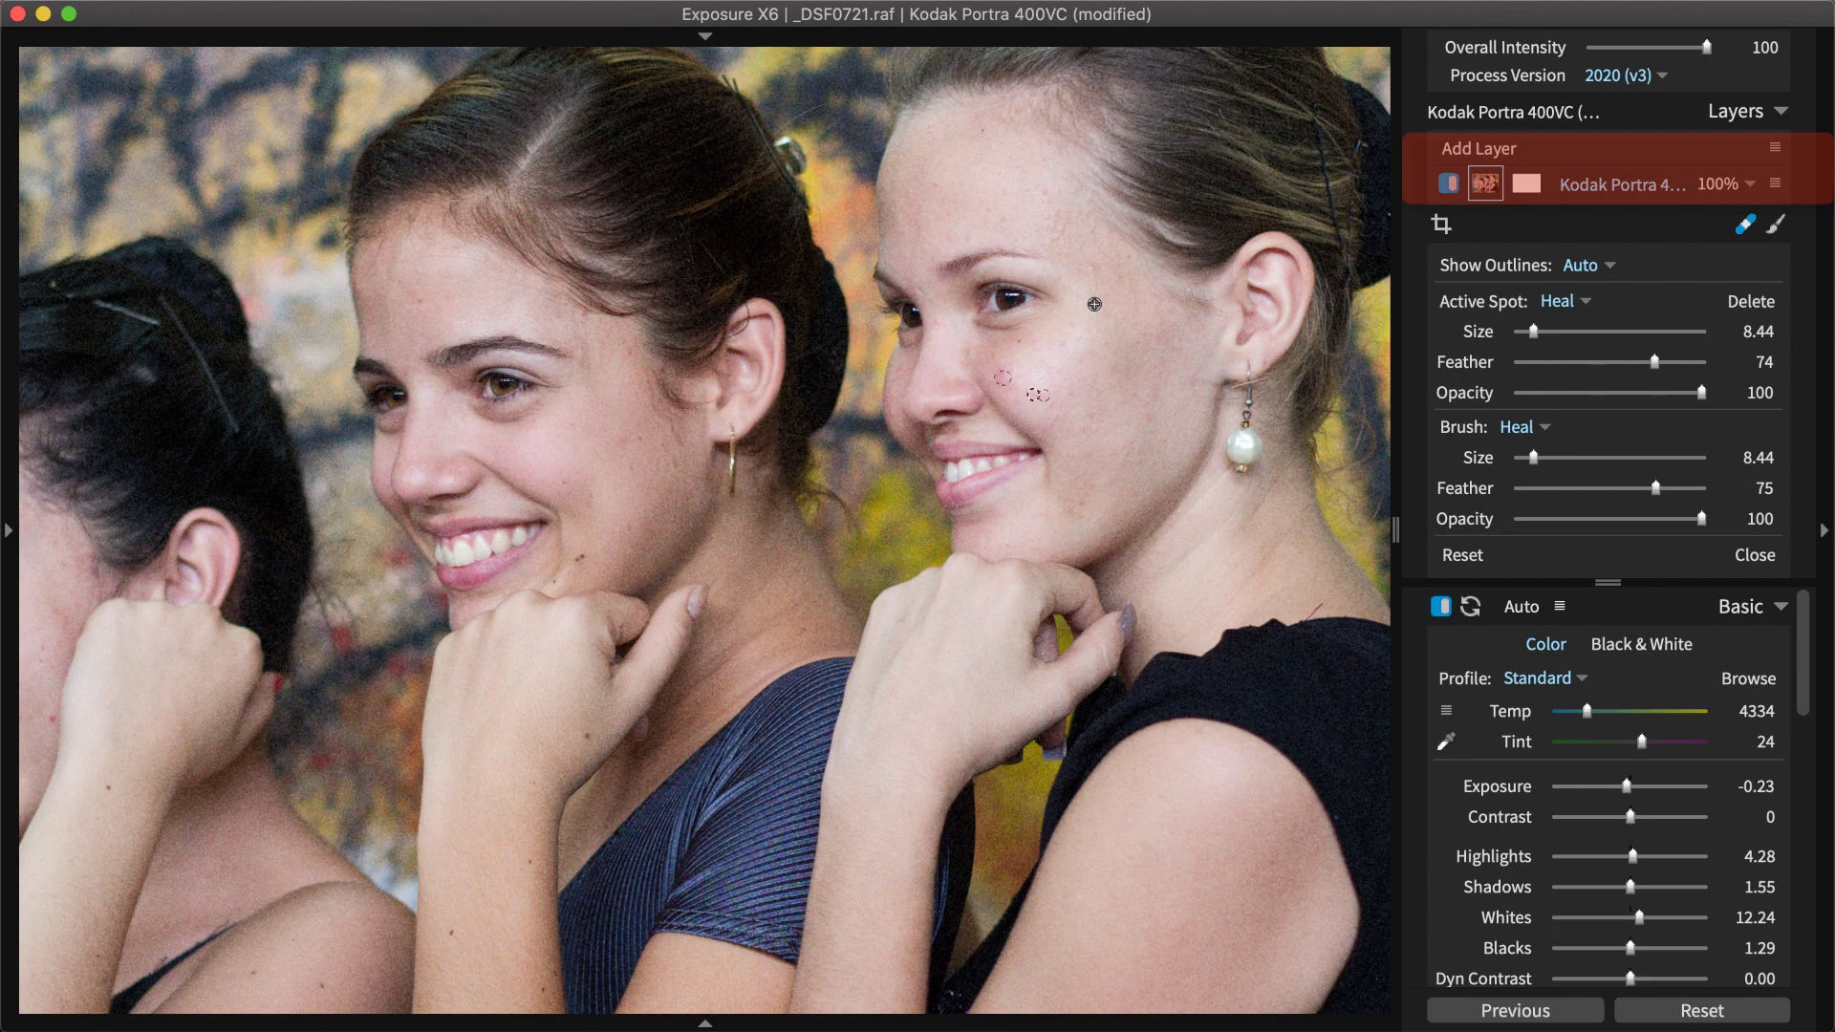
scroll(1094, 303, up, 4)
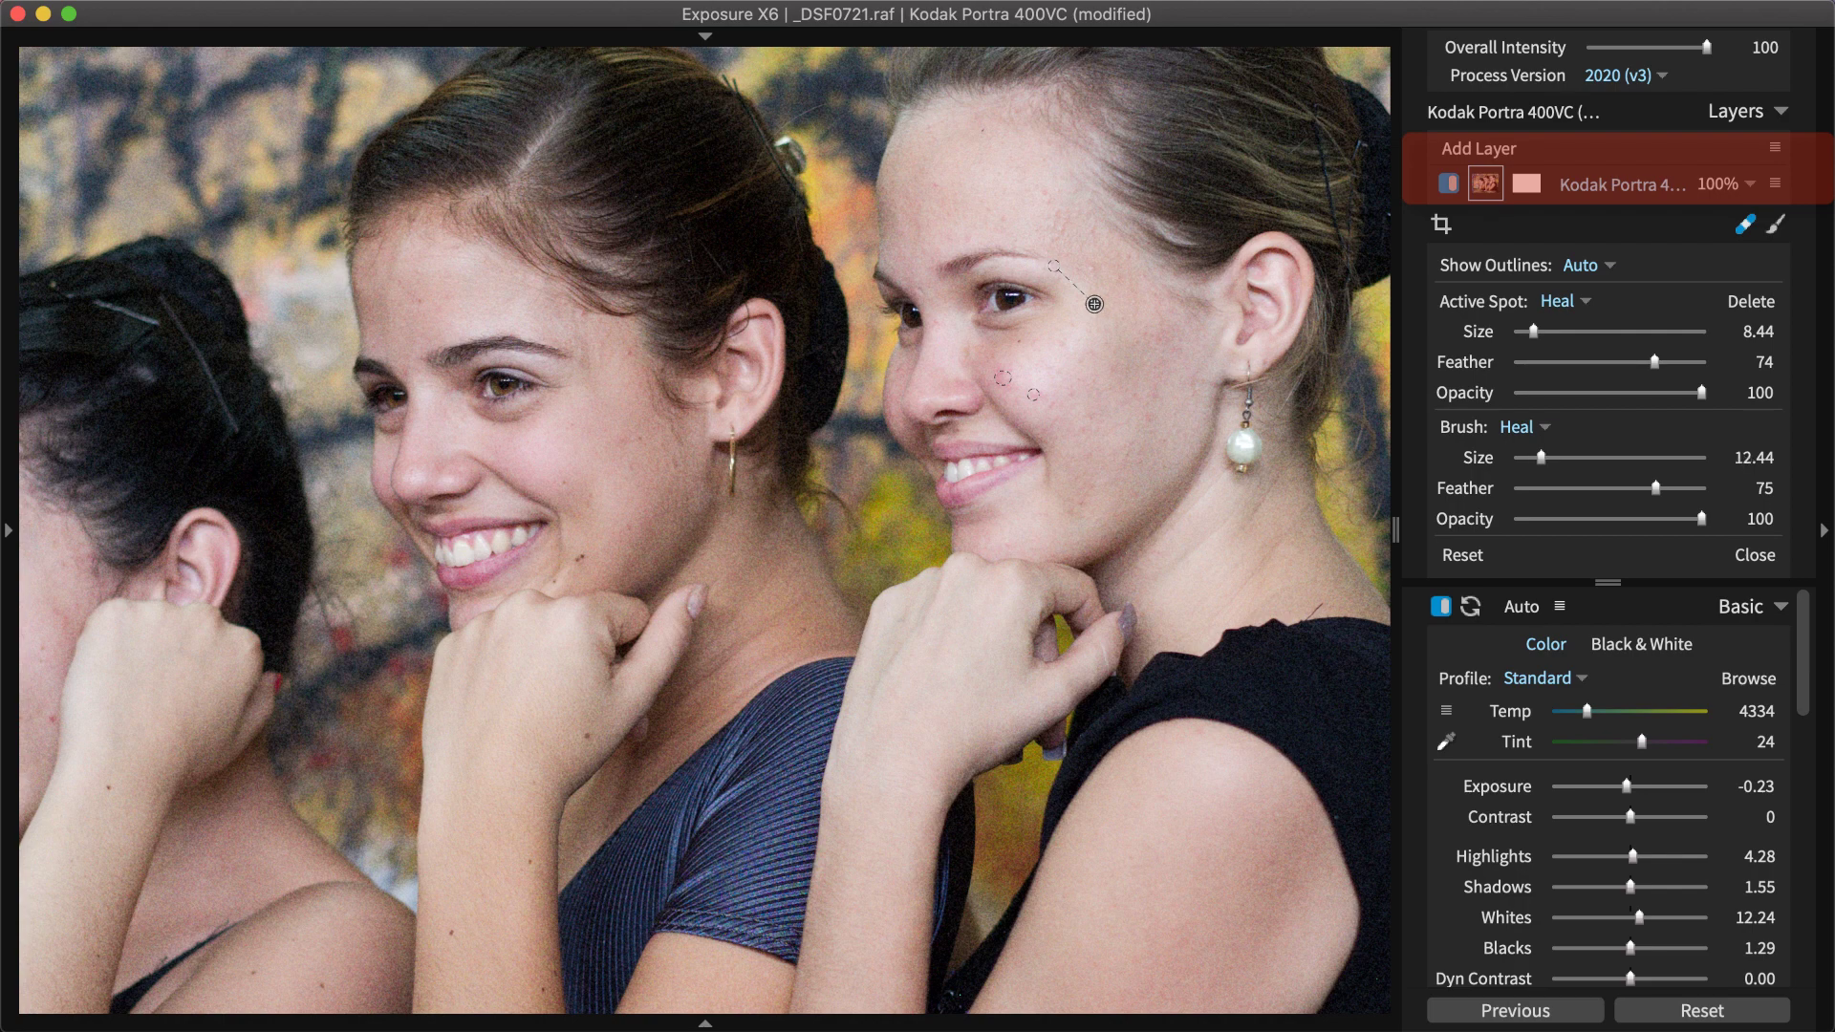
click(1103, 424)
key(super+0)
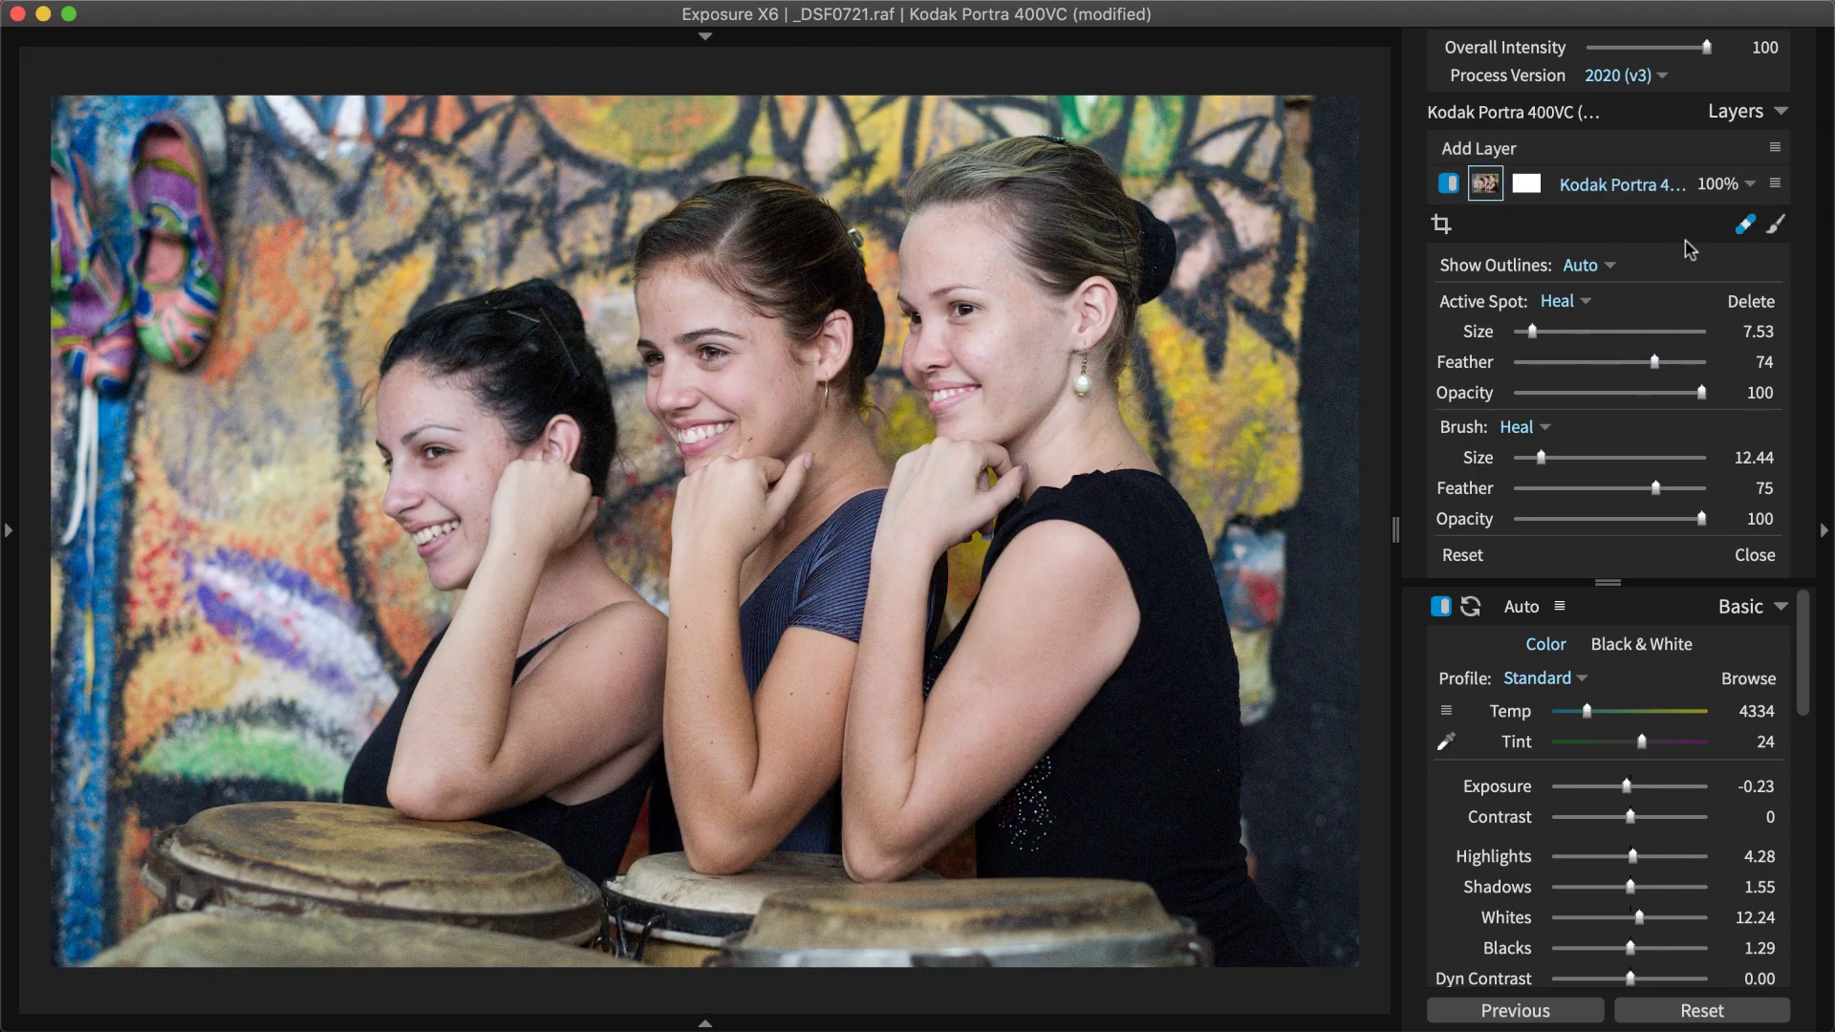
click(1744, 225)
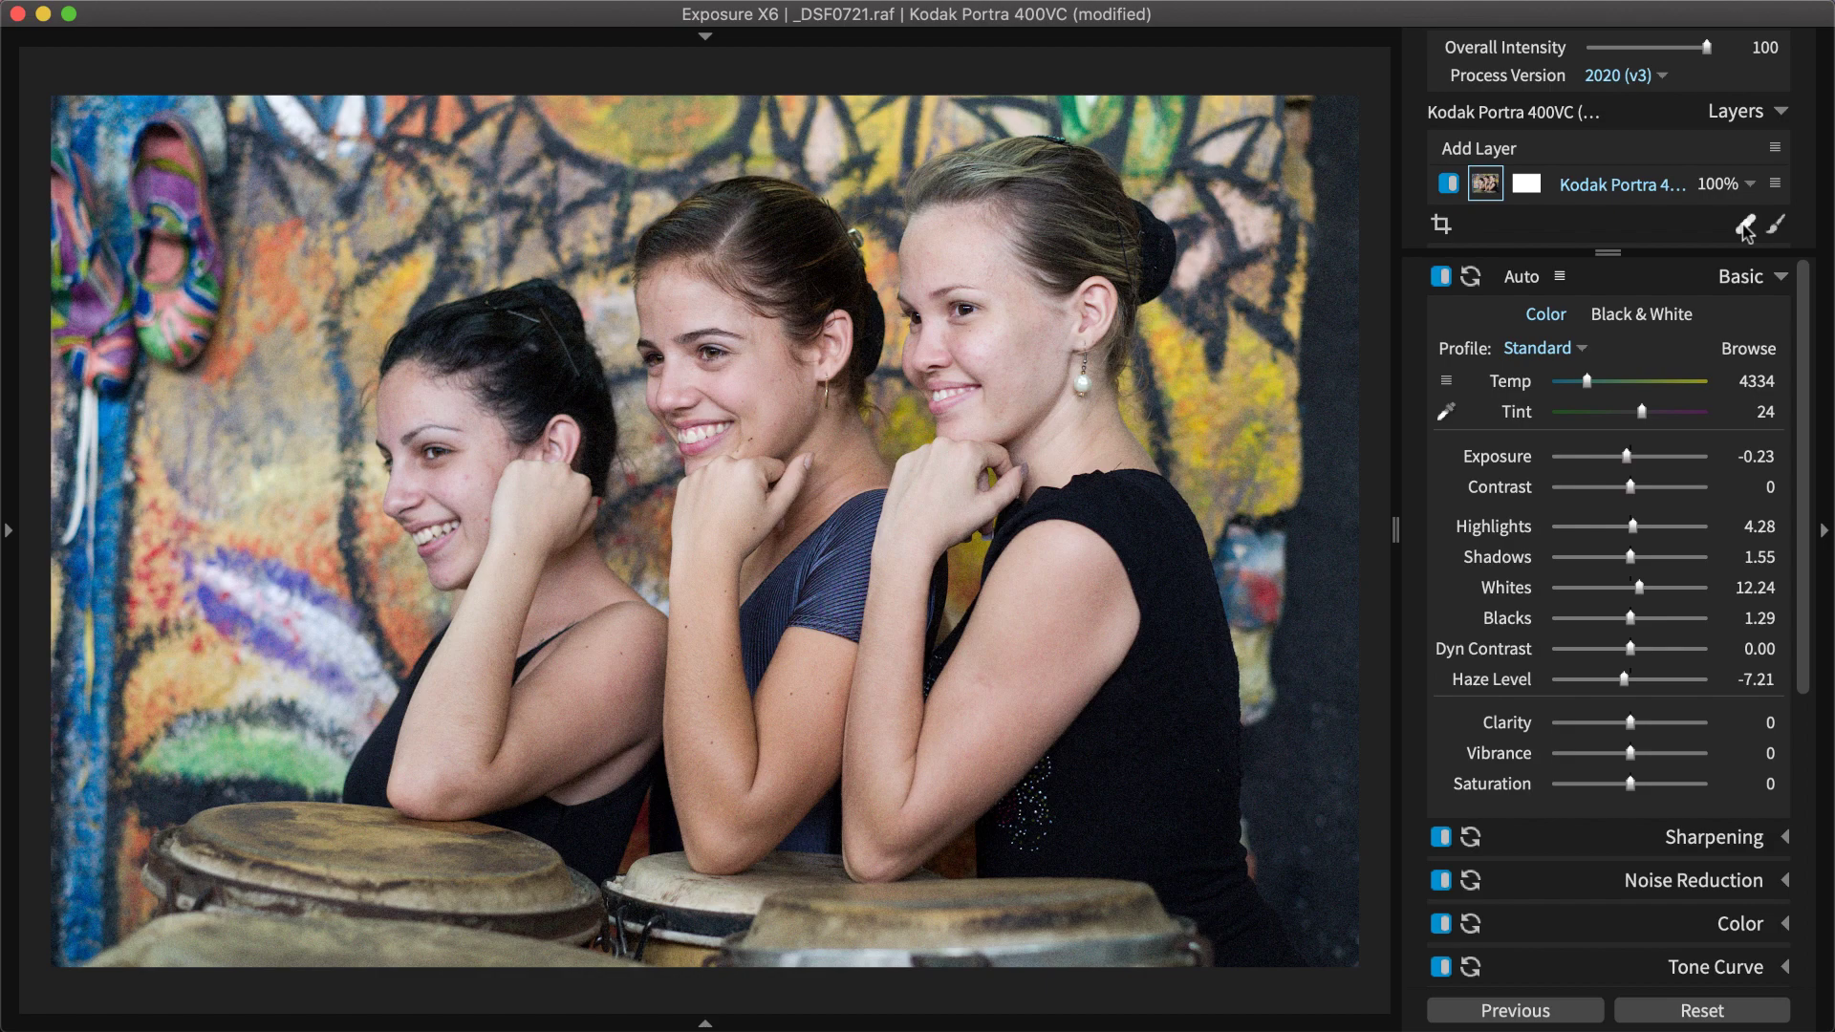
- Reveal the left-panel histogram and drag its Exposure band to brighten the portrait to 0.79
click(21, 392)
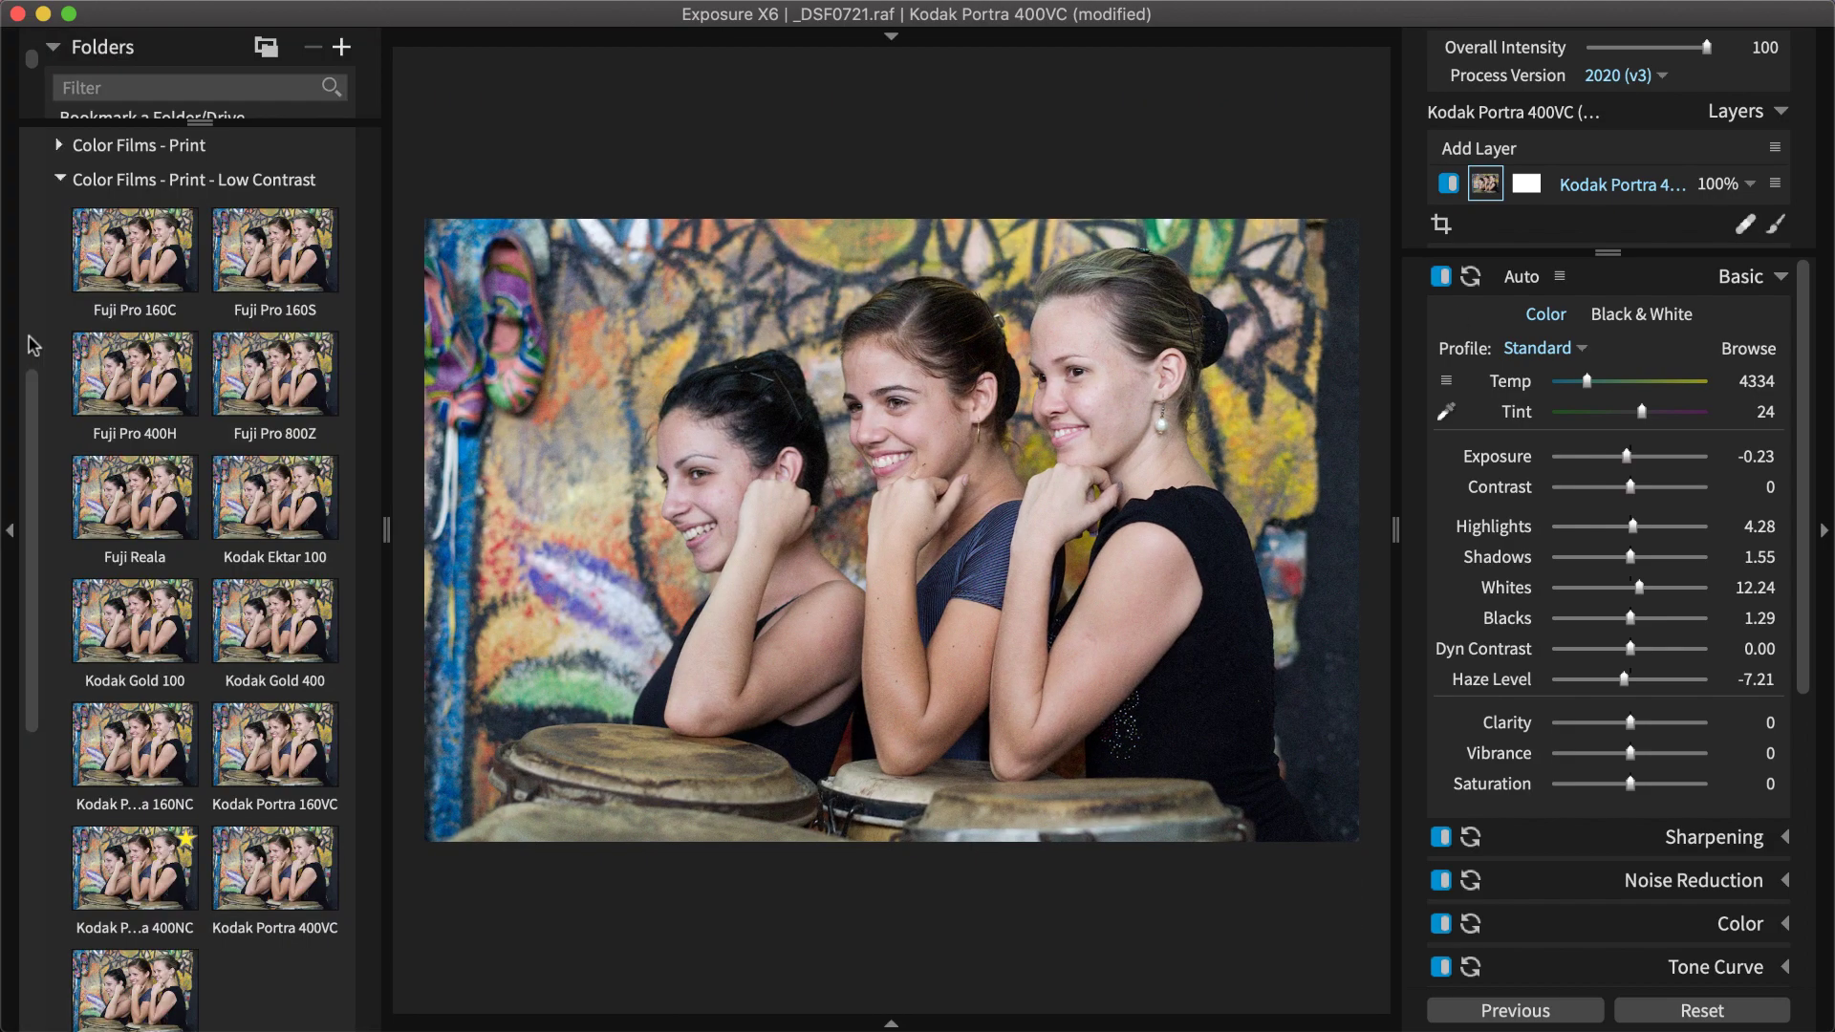
drag(103, 118, 102, 492)
click(53, 47)
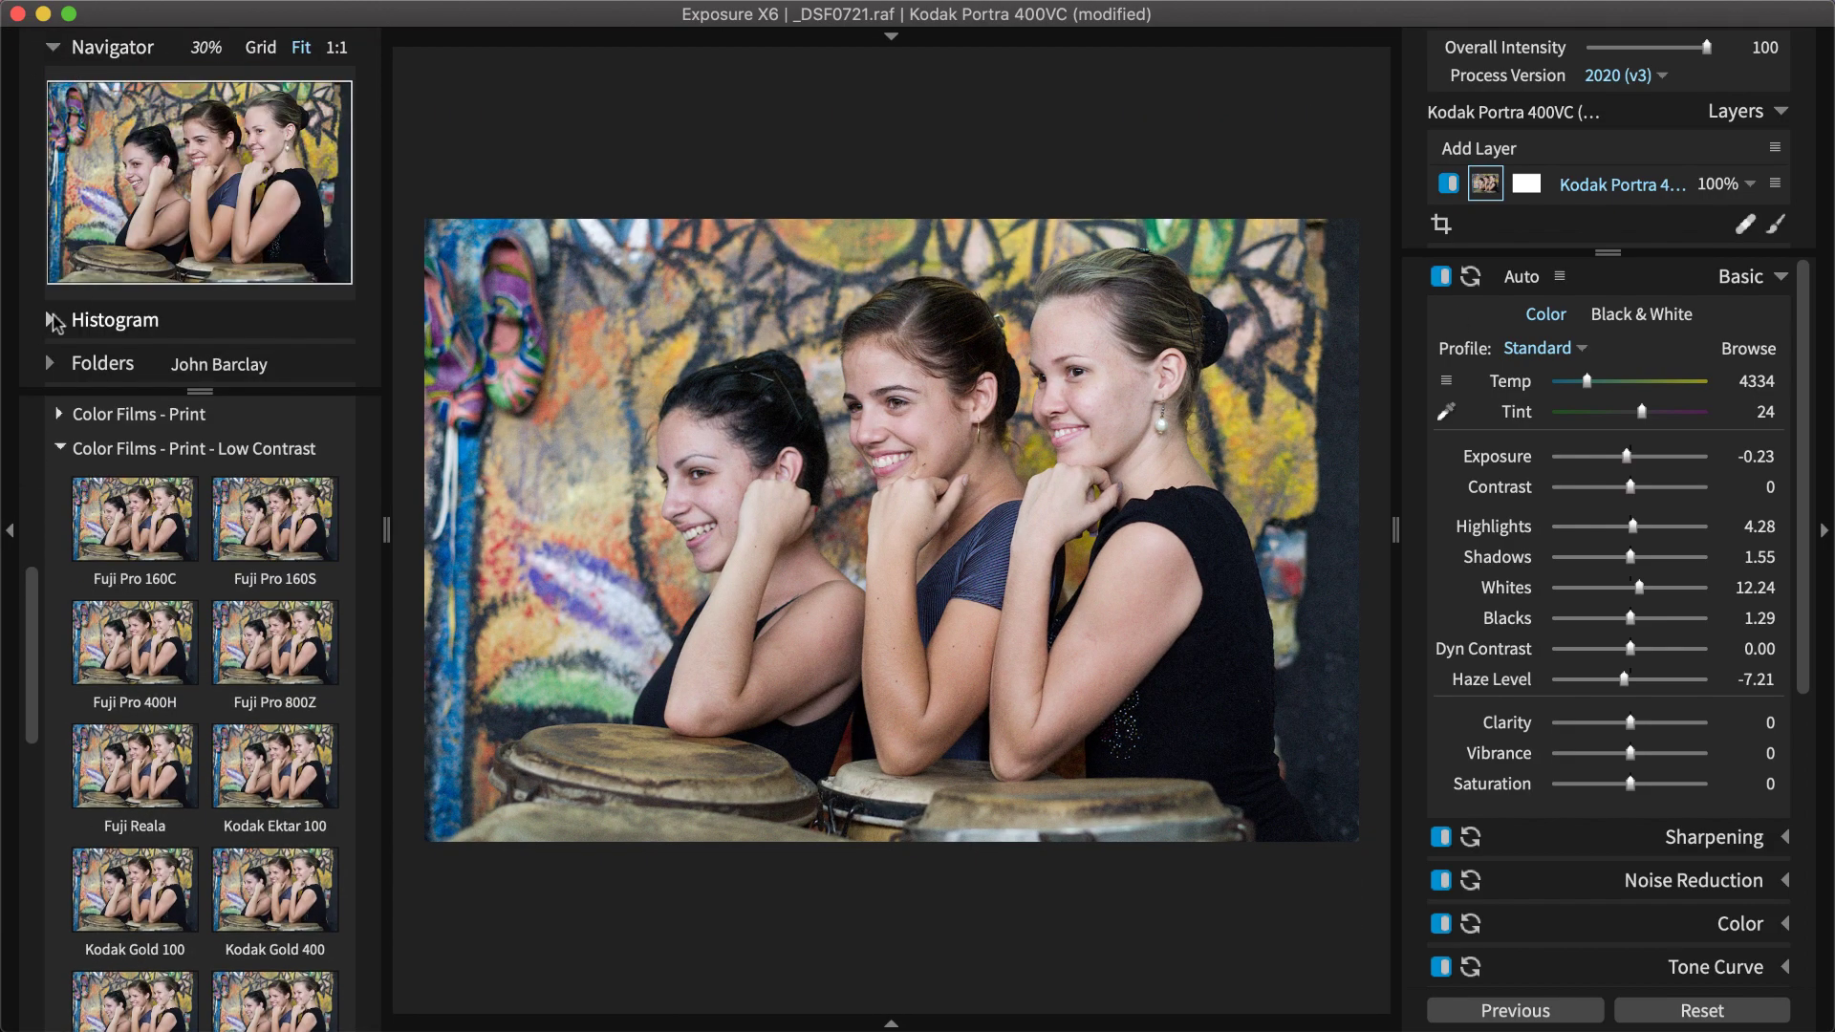
click(52, 321)
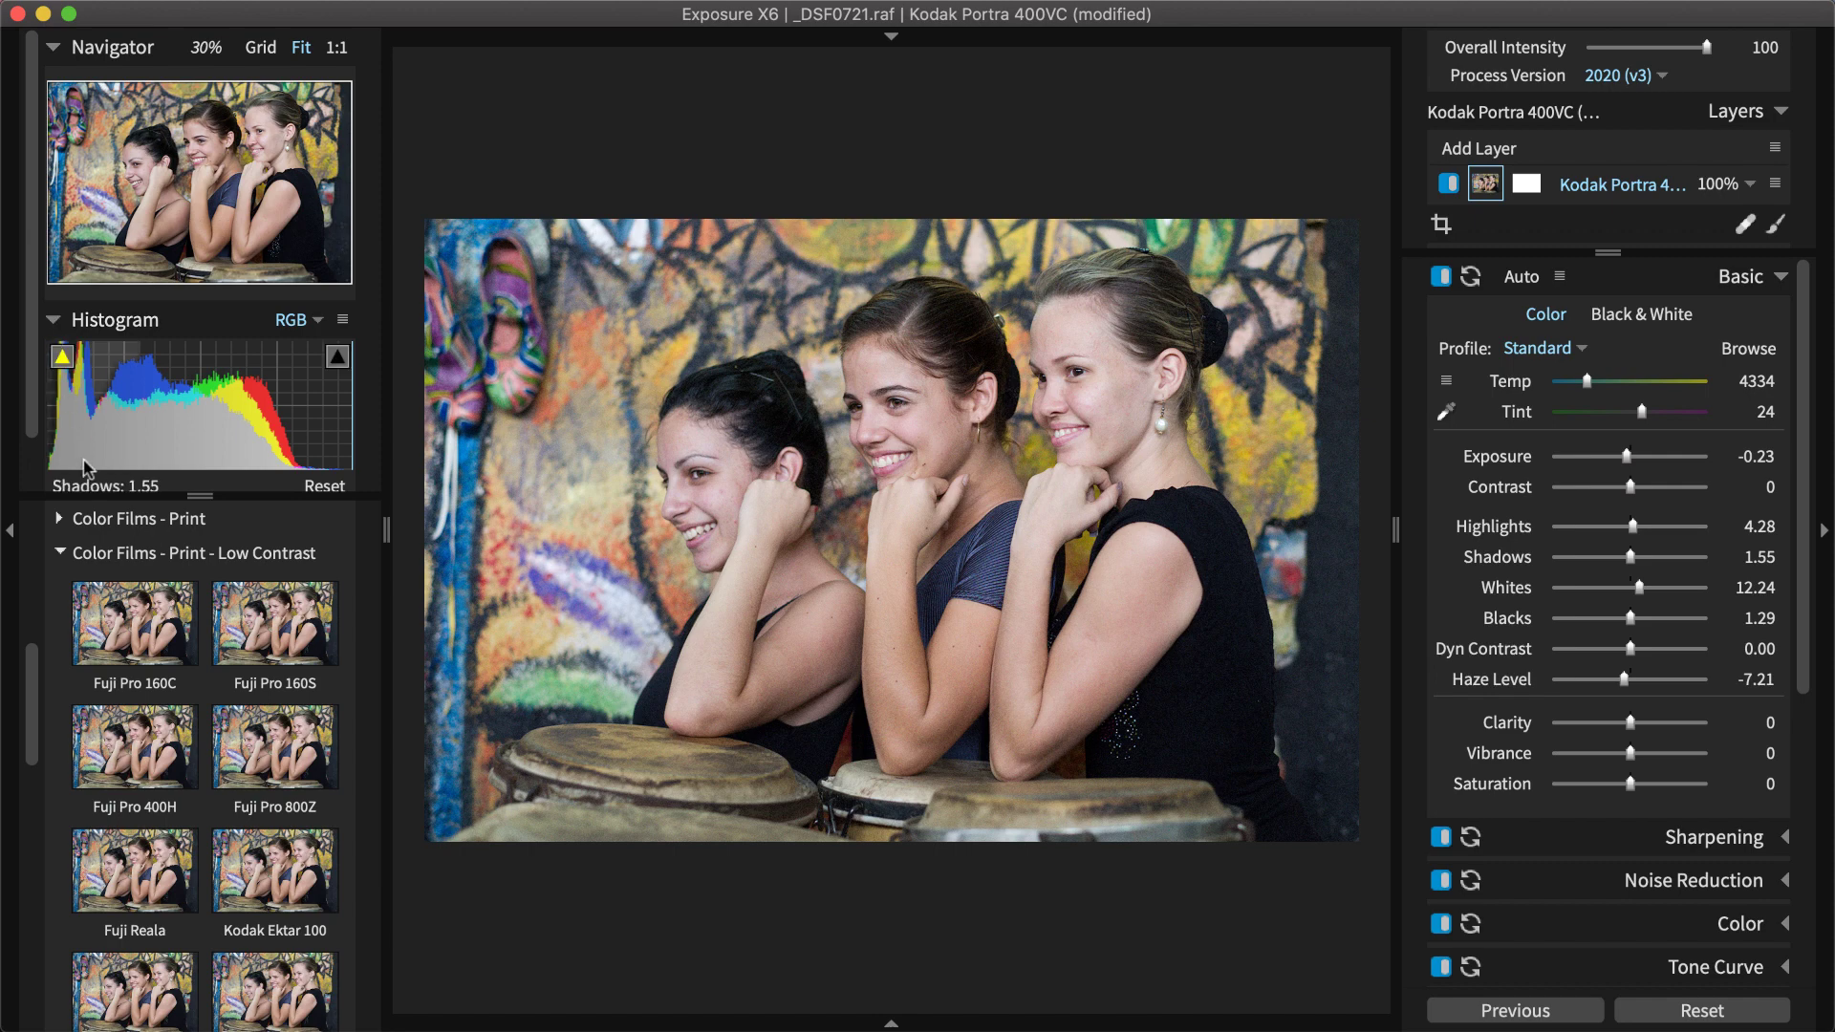
click(92, 557)
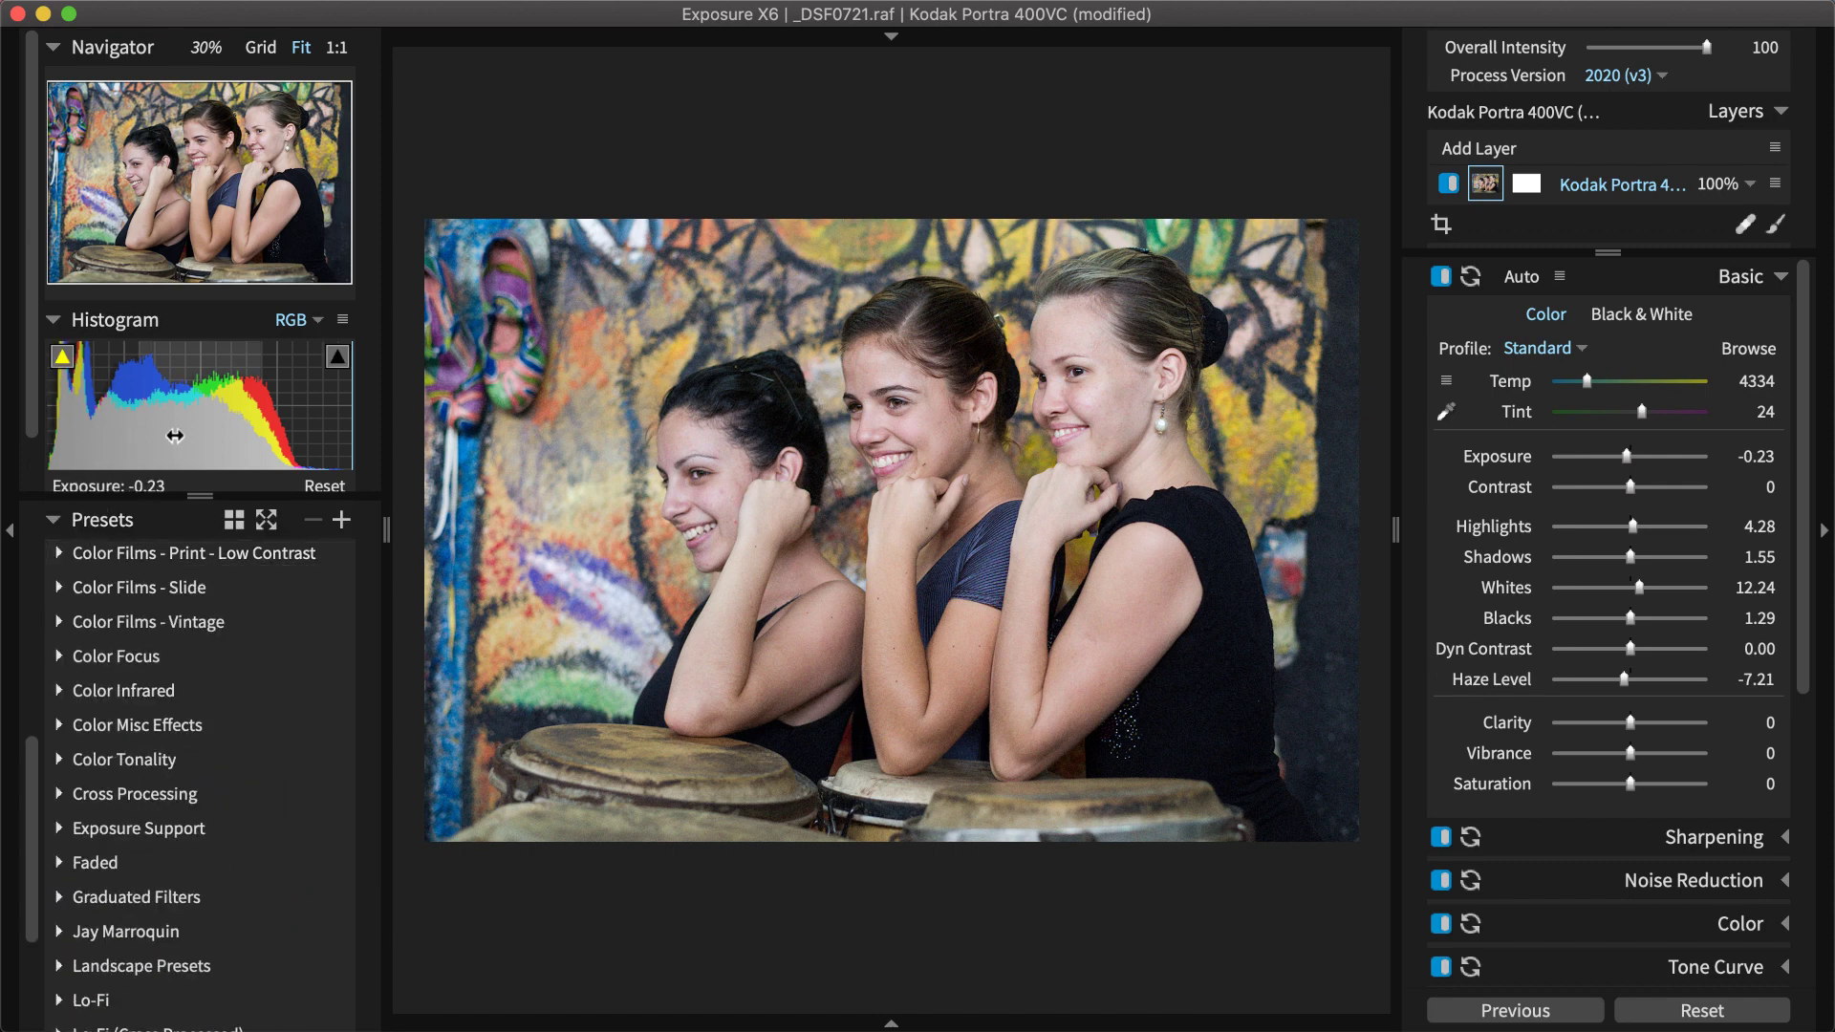
drag(174, 436, 215, 436)
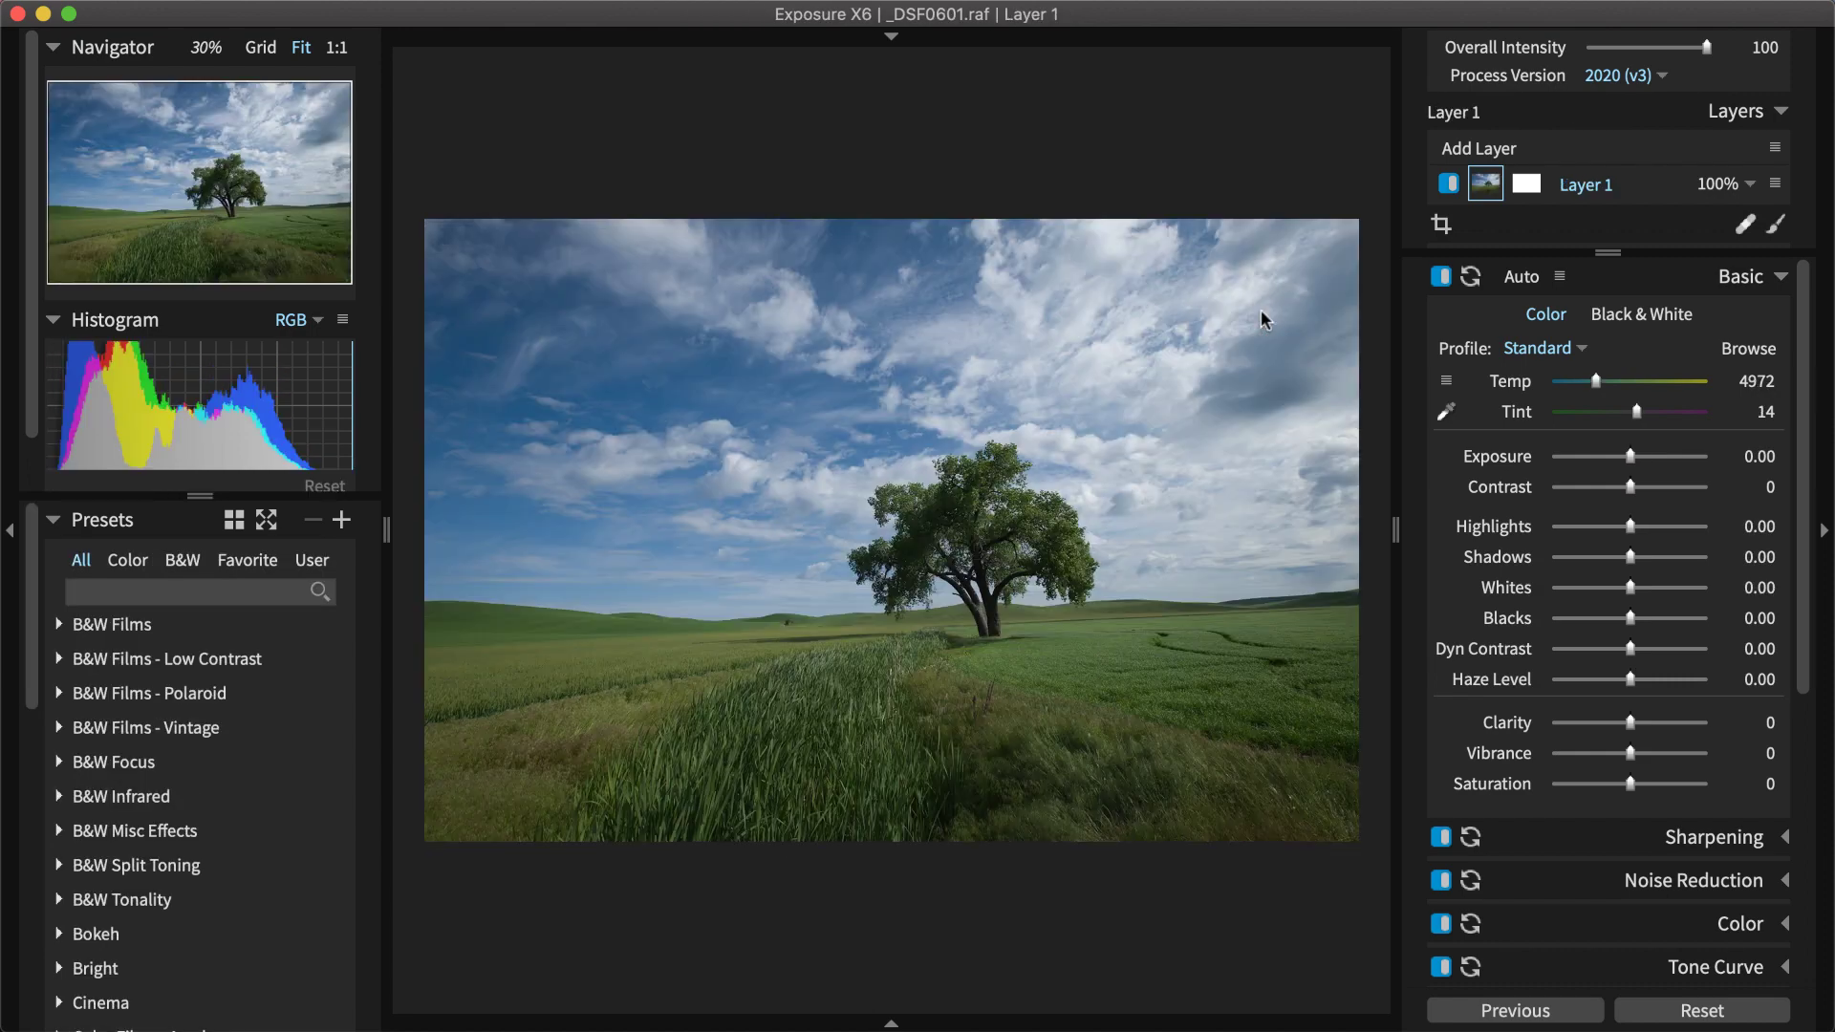
- Apply the Fuji Neopan 1600 preset from B&W Films to the lone-tree landscape
click(1825, 256)
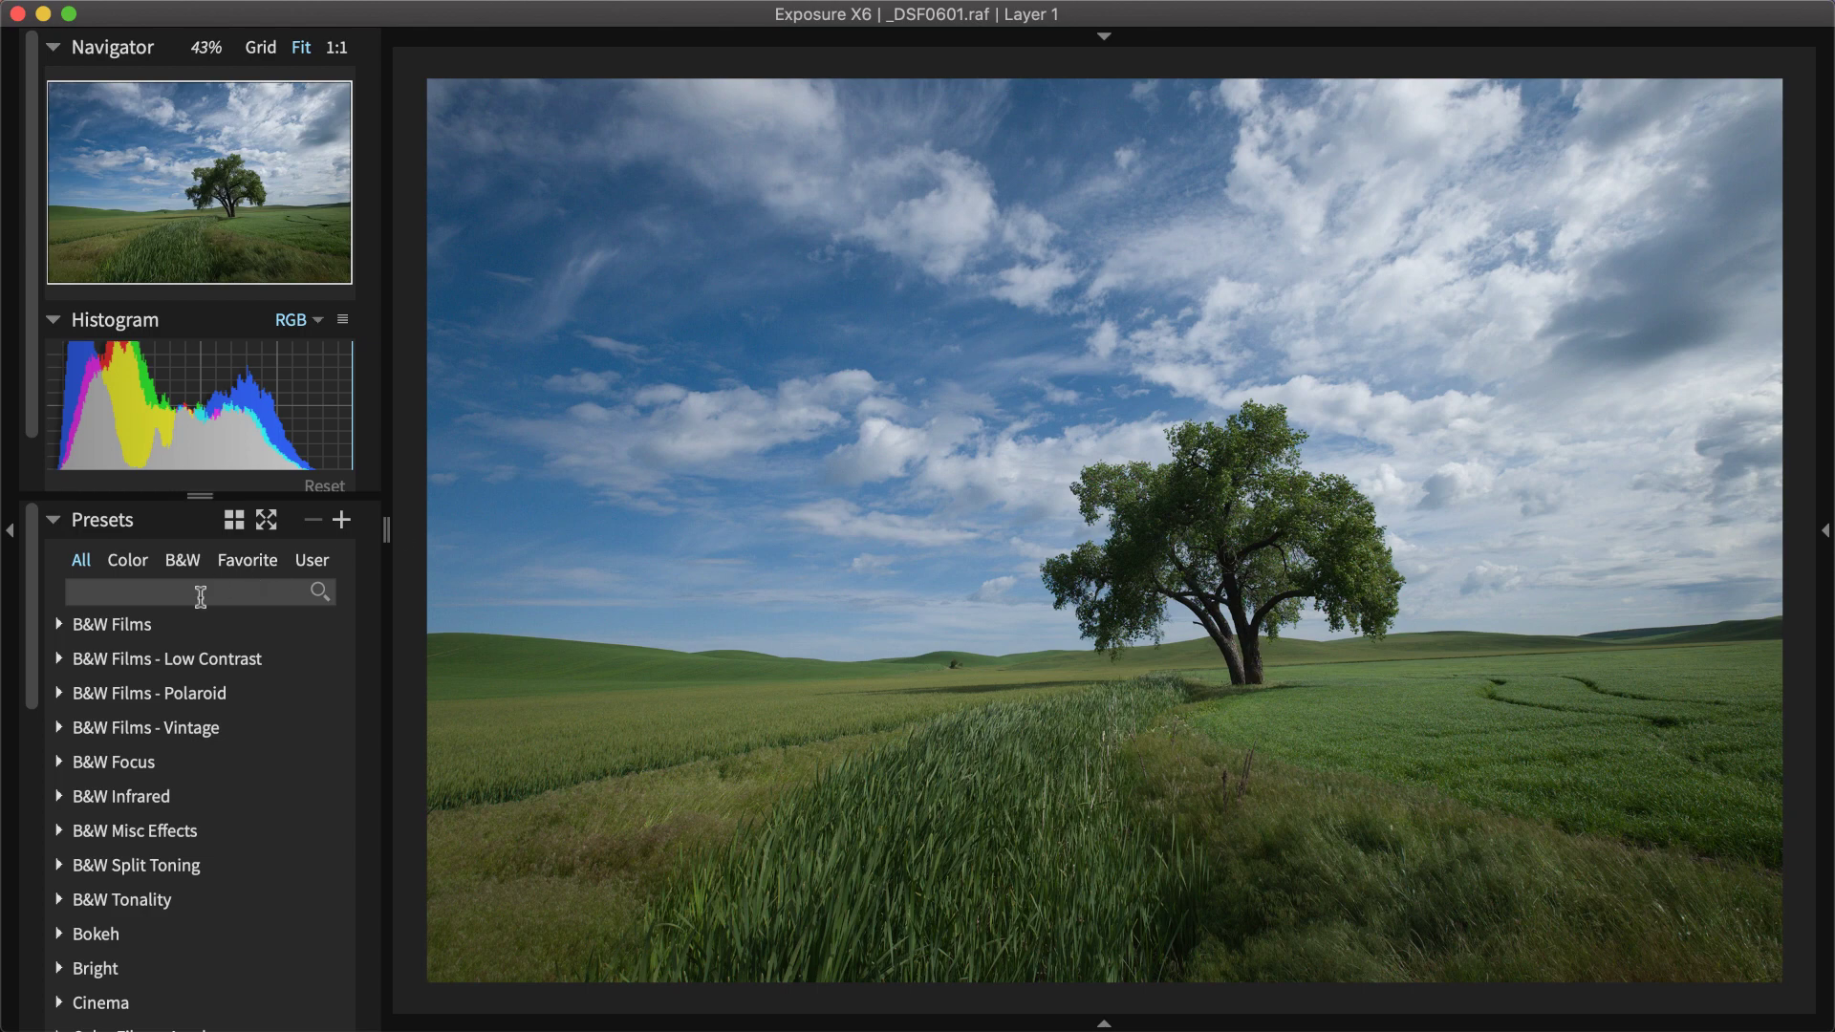
click(82, 623)
drag(200, 495, 199, 106)
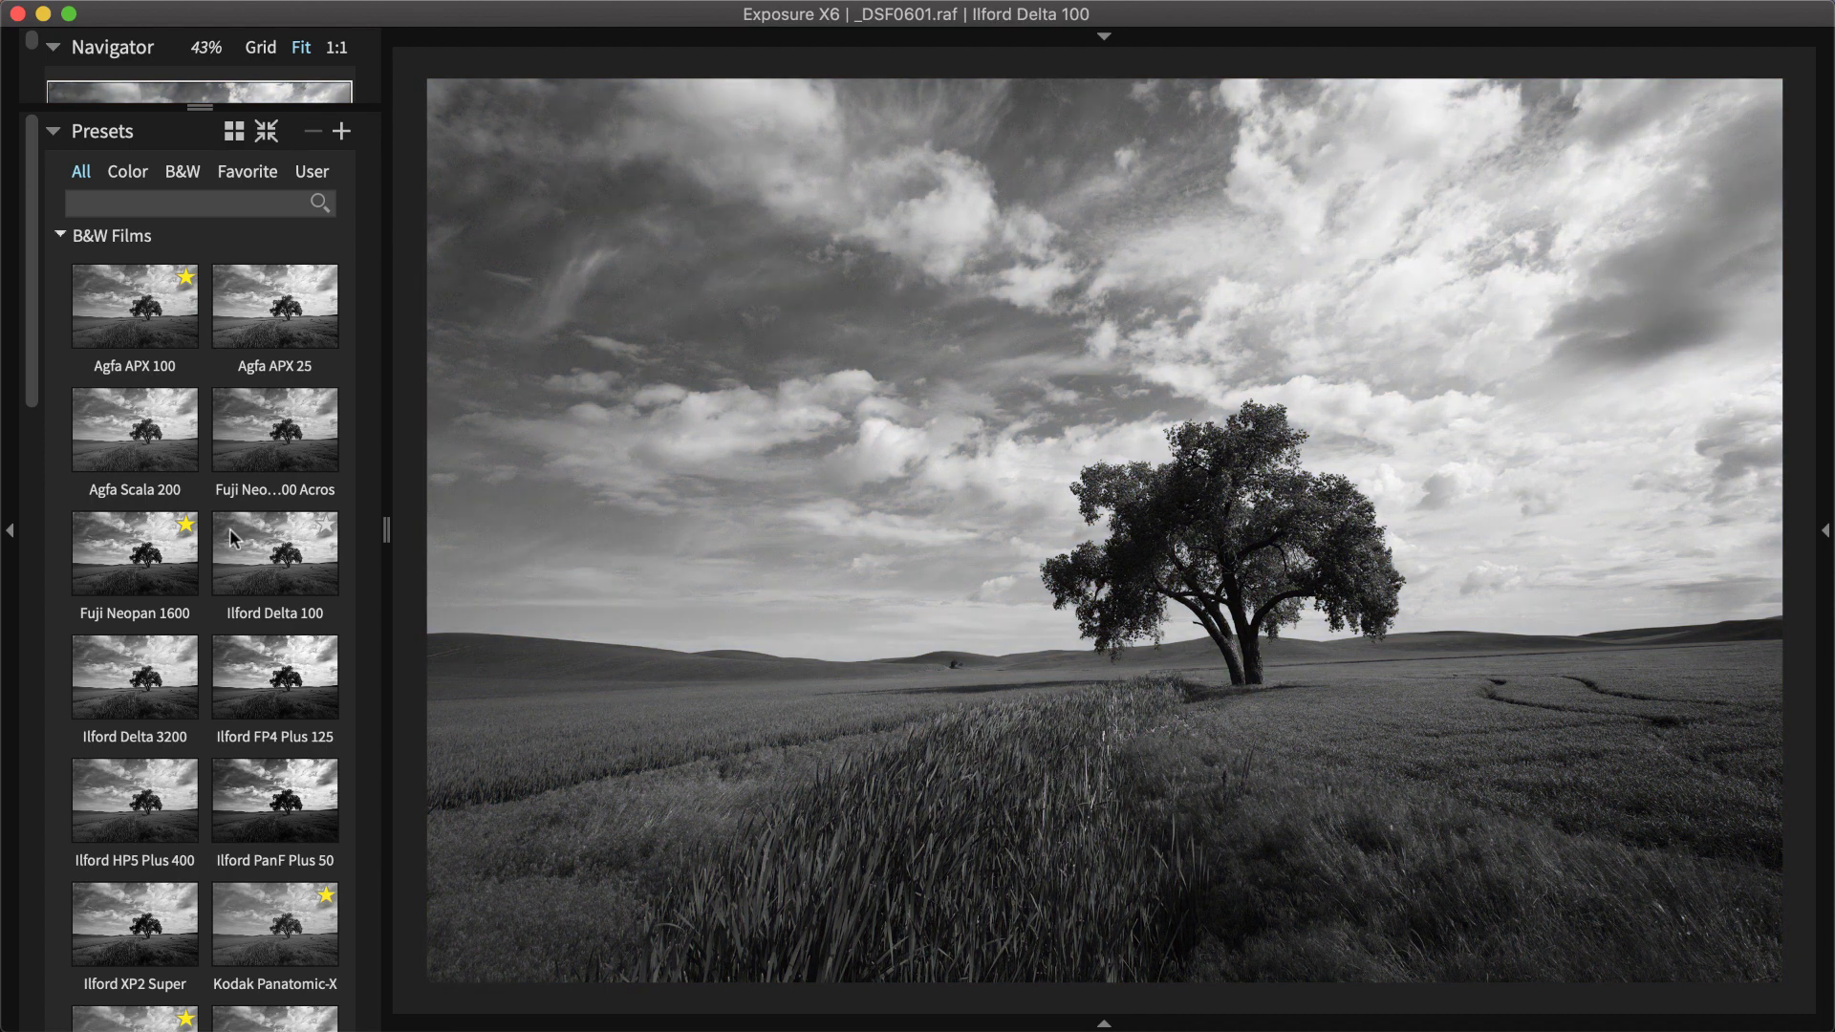
click(128, 552)
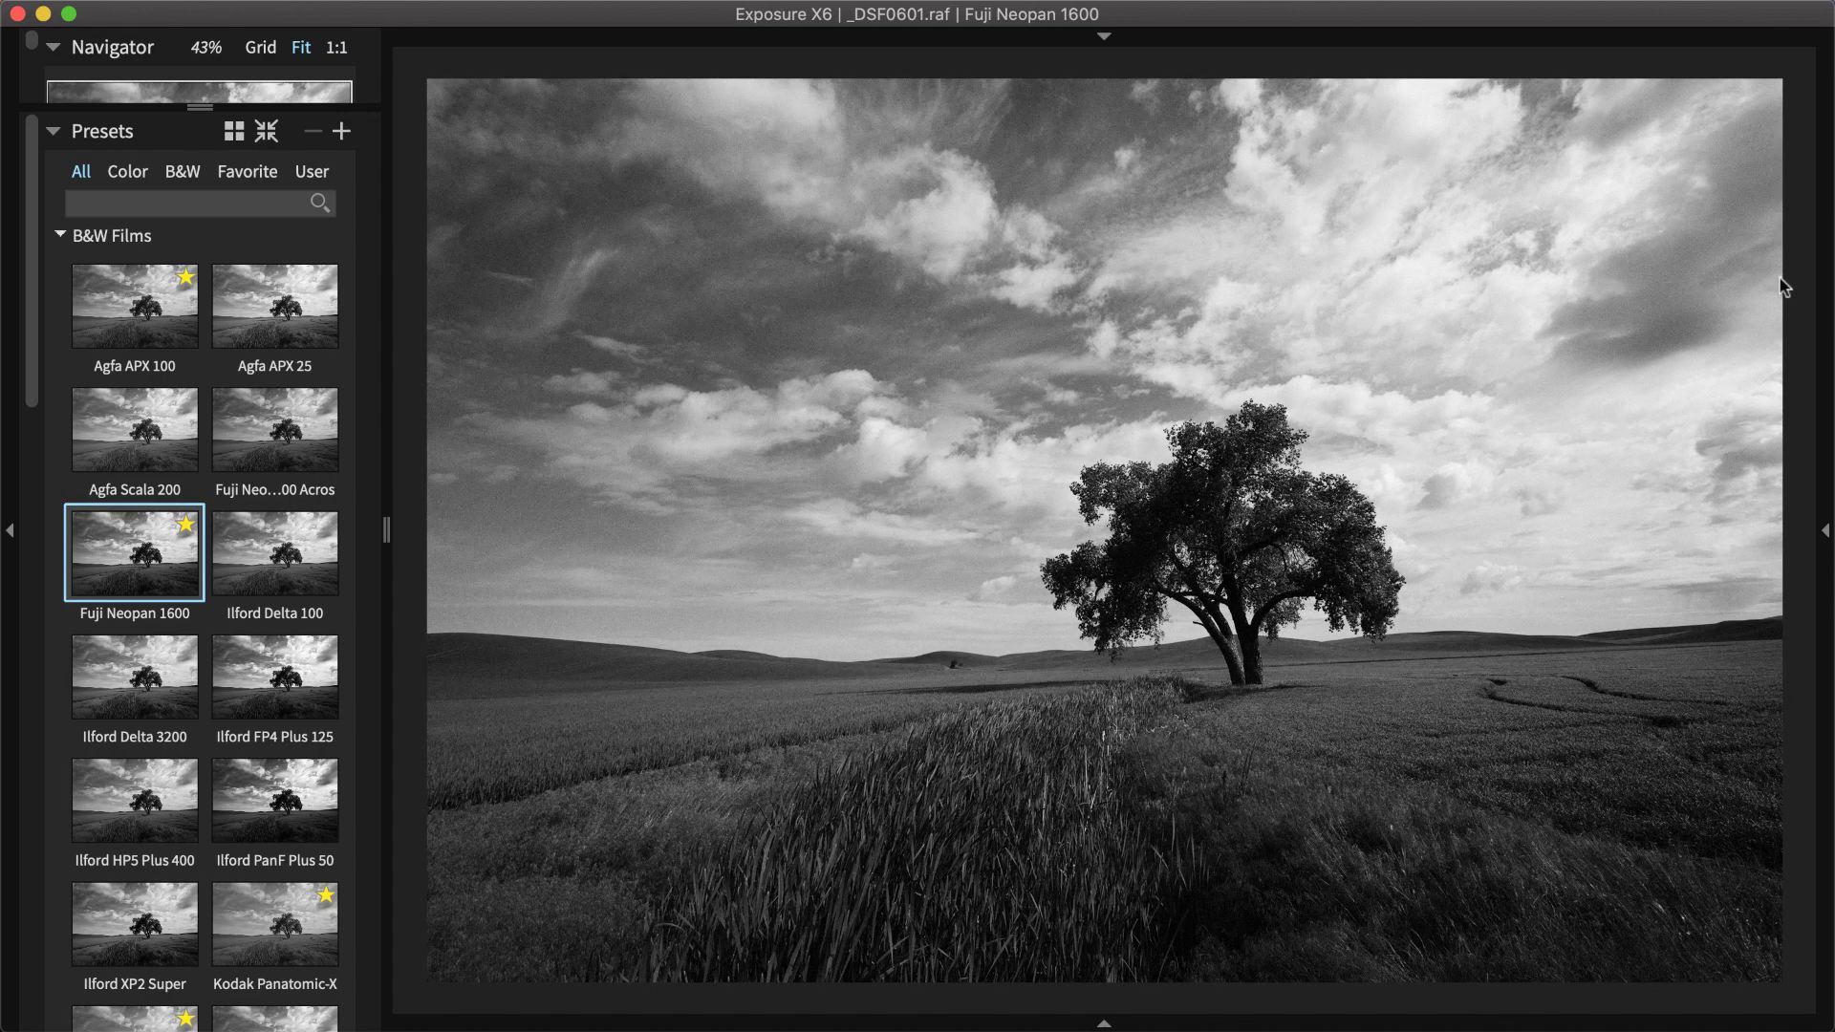
- Lower the Fuji Neopan 1600 Overall Intensity and set Blend Base to Color
click(1825, 287)
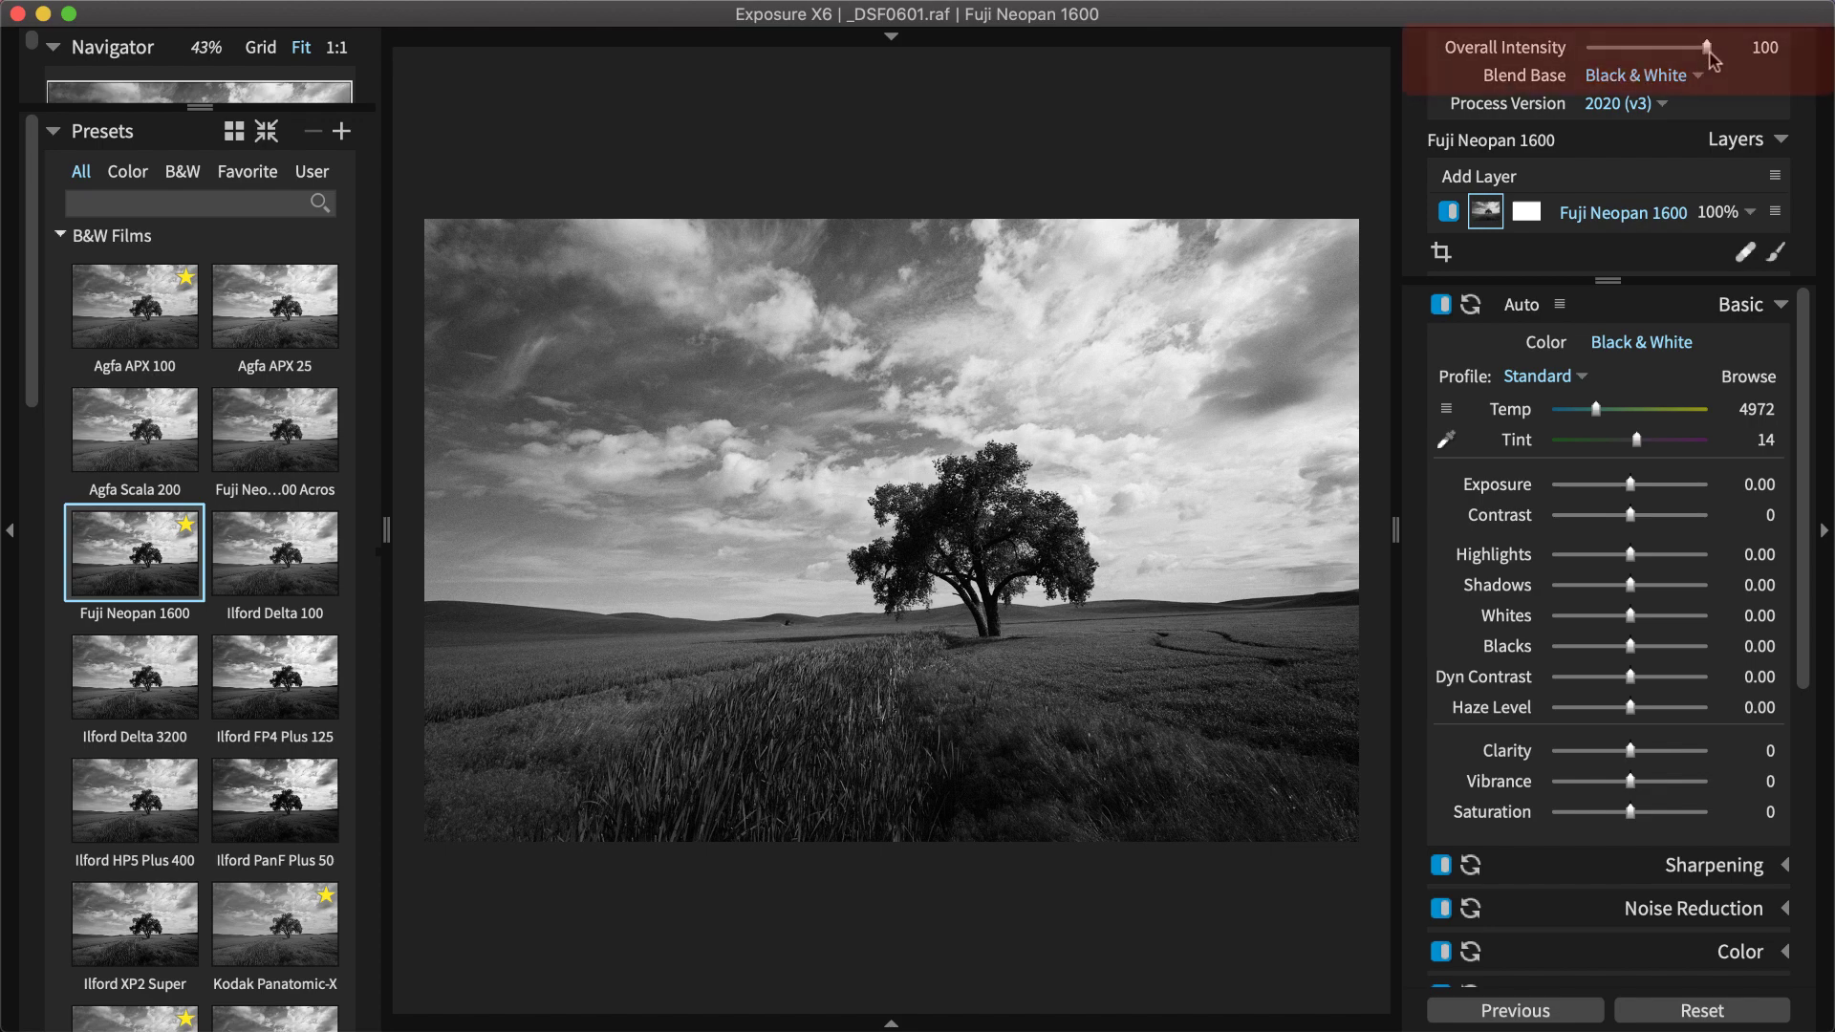
drag(1707, 49, 1615, 49)
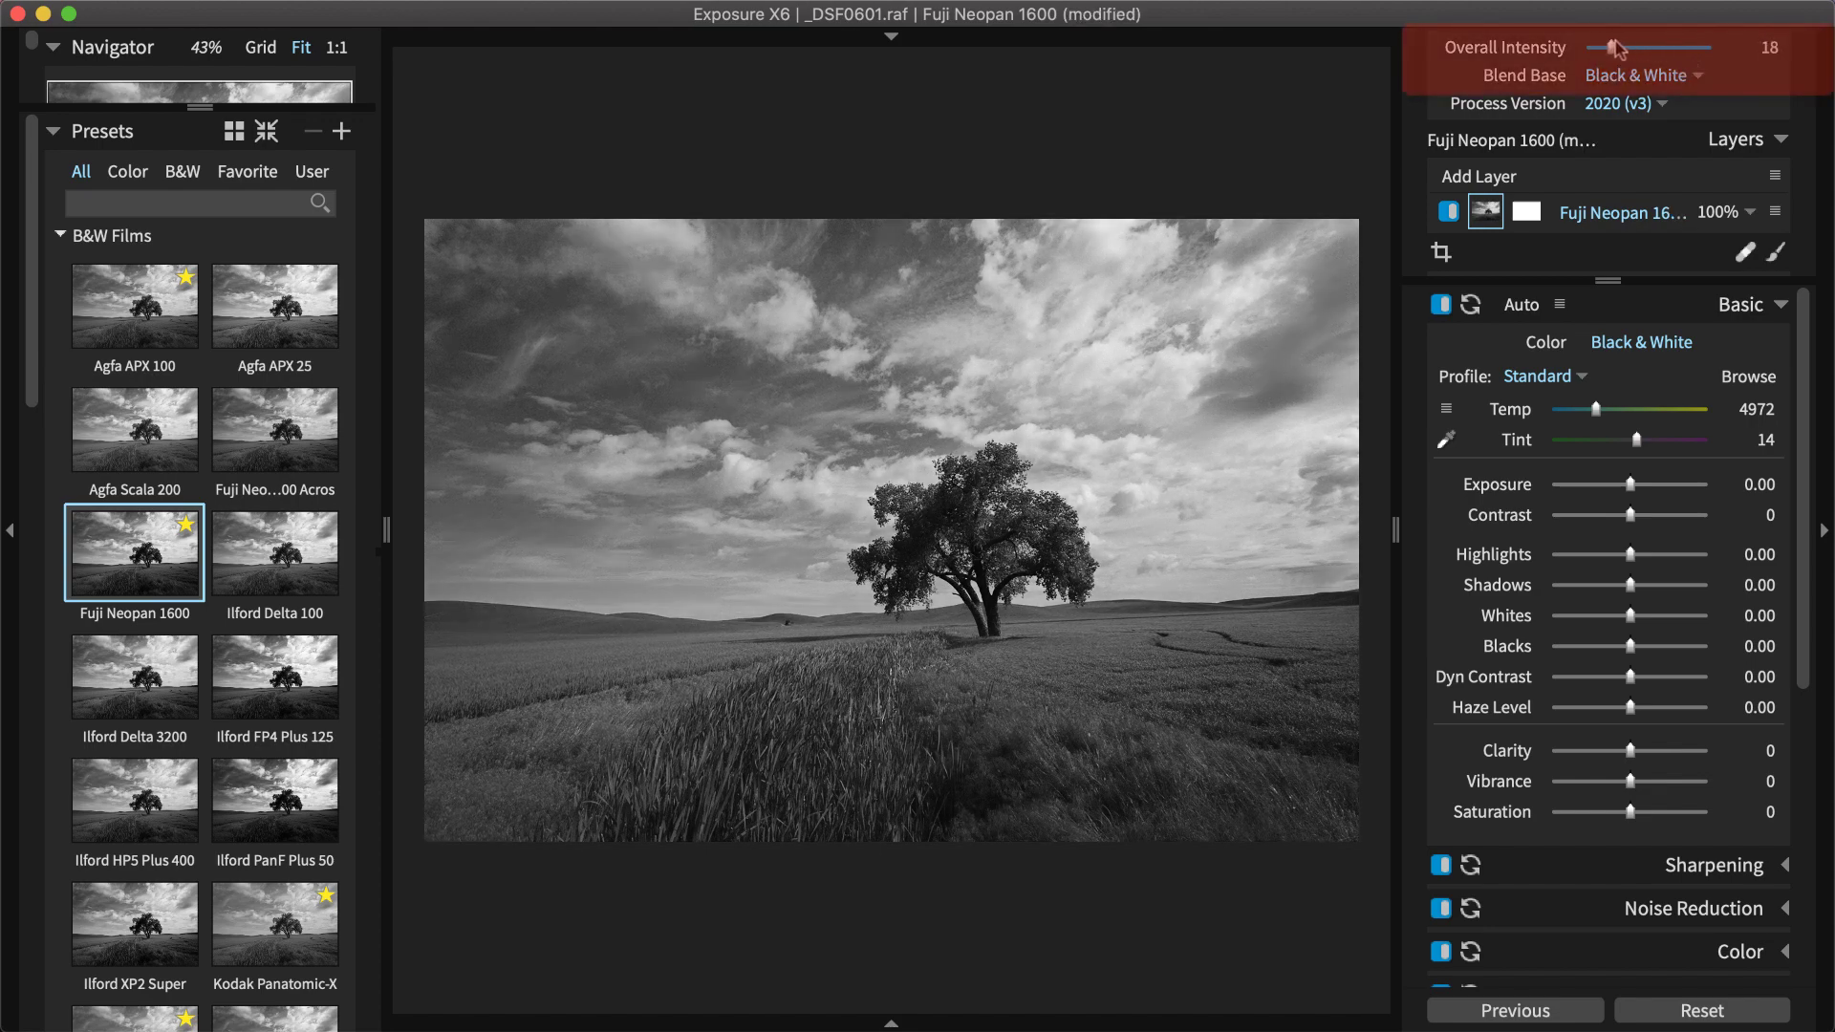
click(1663, 77)
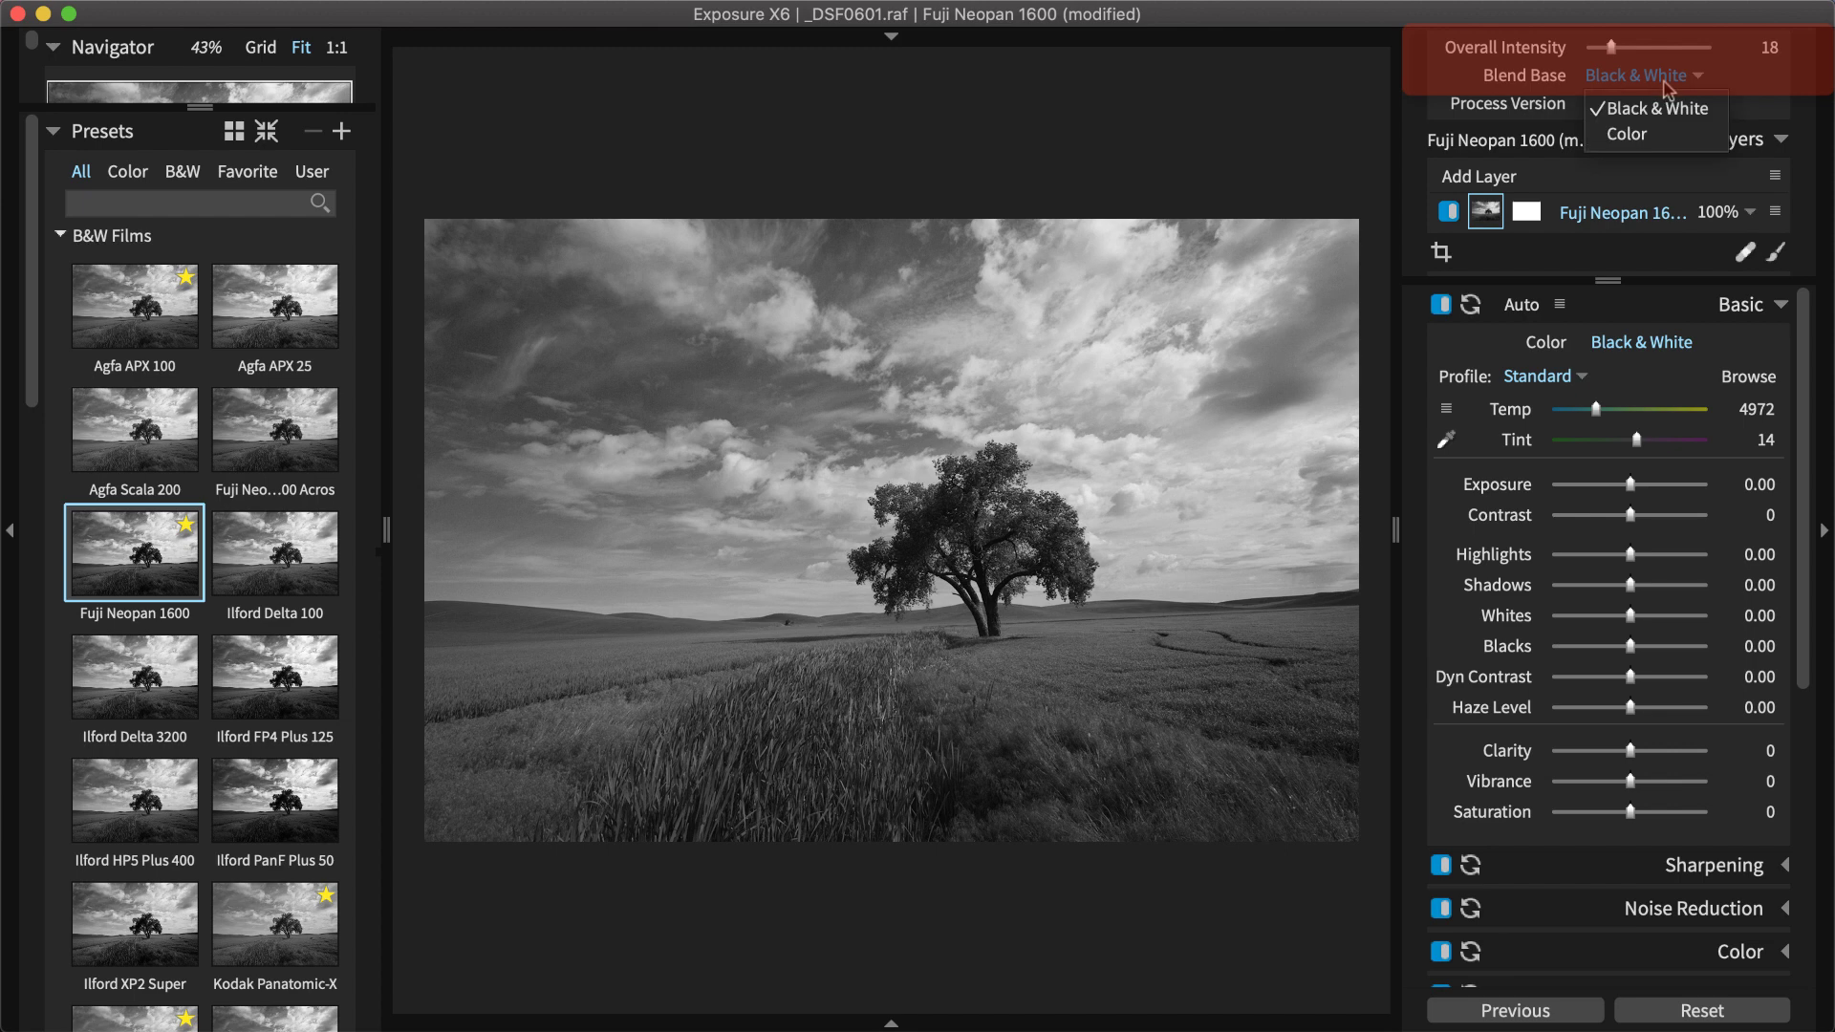
click(1662, 134)
- Raise Overall Intensity to 100 and return Blend Base to Black & White
drag(1611, 48, 1744, 59)
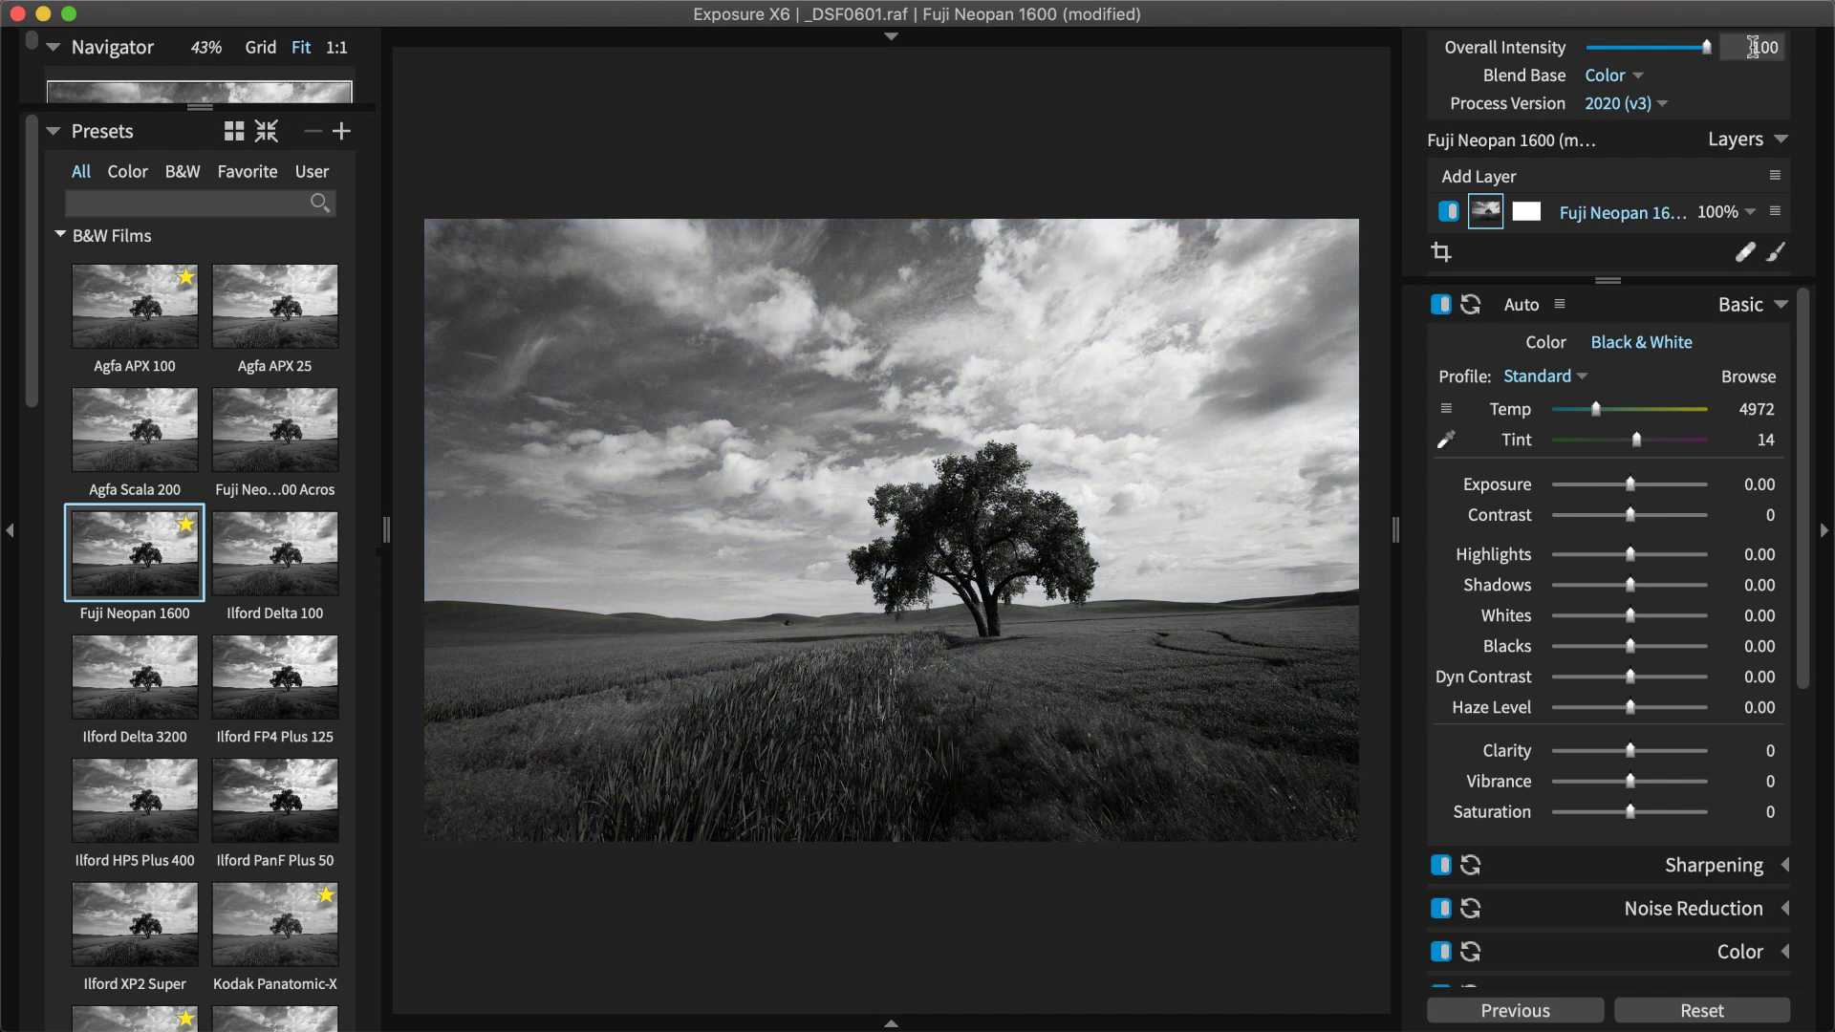
click(1638, 76)
click(1647, 107)
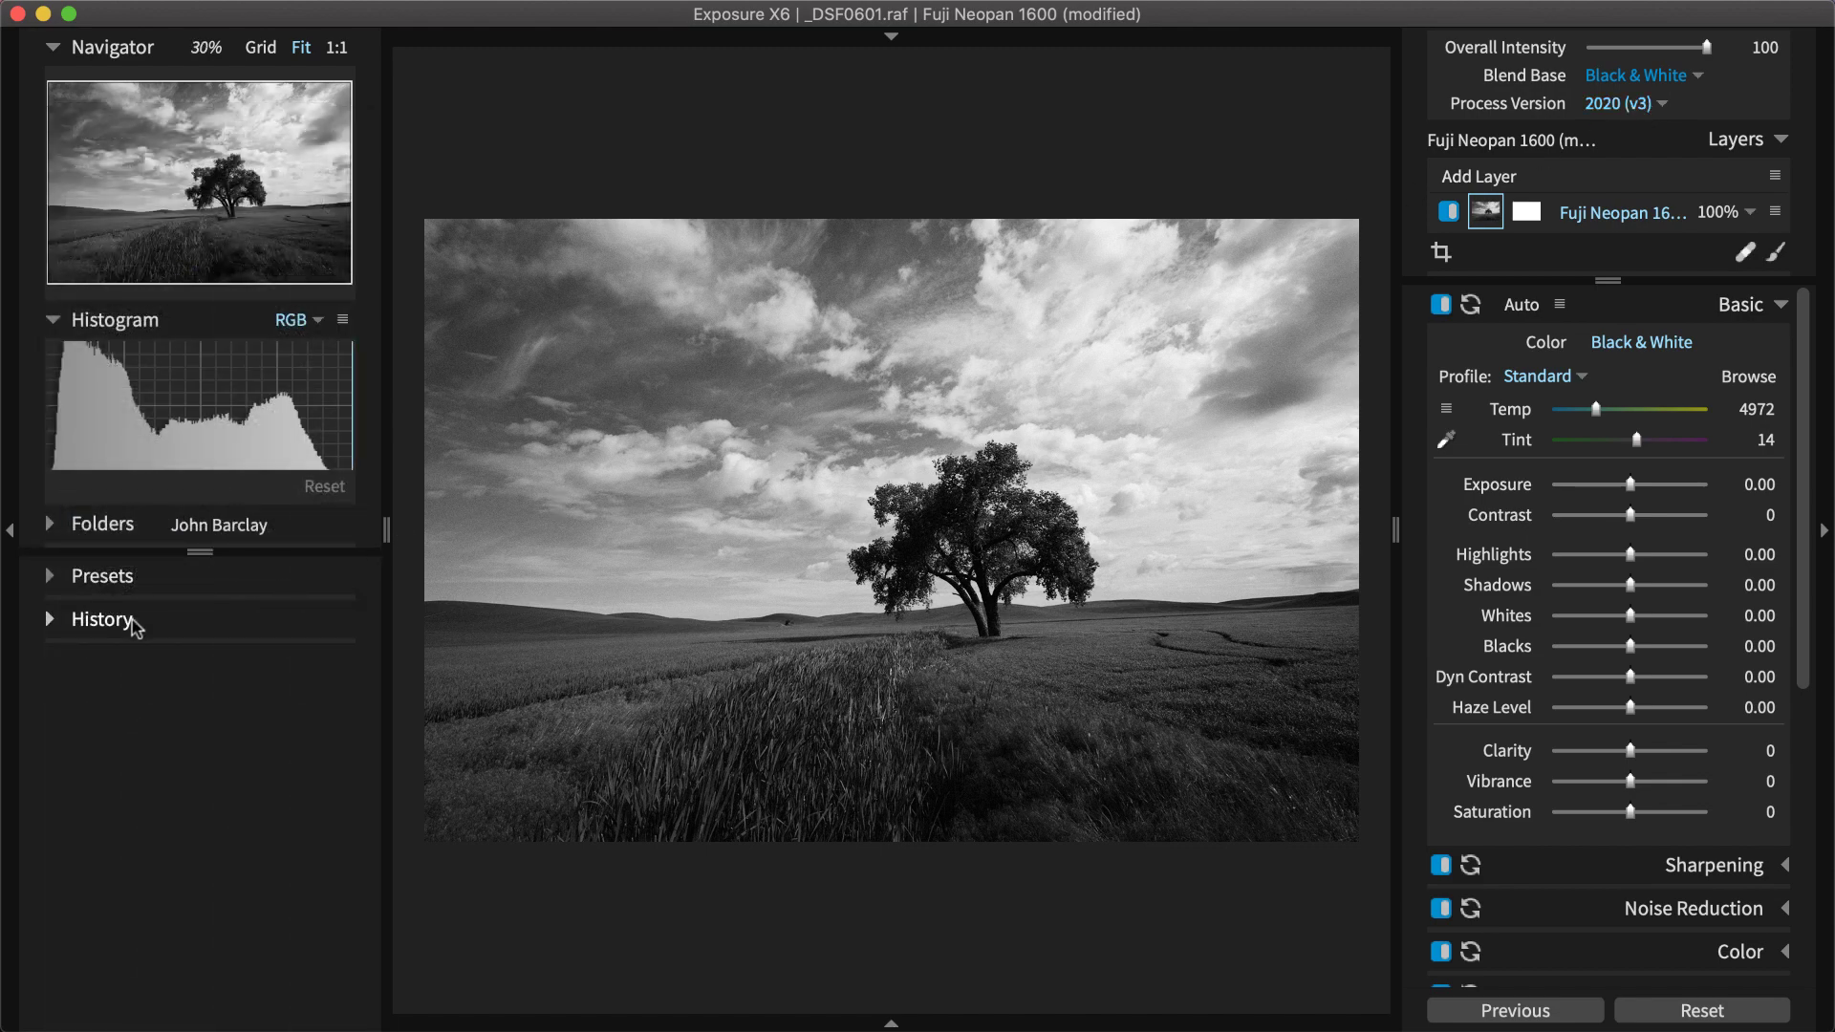
- In the History panel, preview the full-intensity, colour-blended and reduced-intensity edits, then Fuji Neopan 1600
click(101, 621)
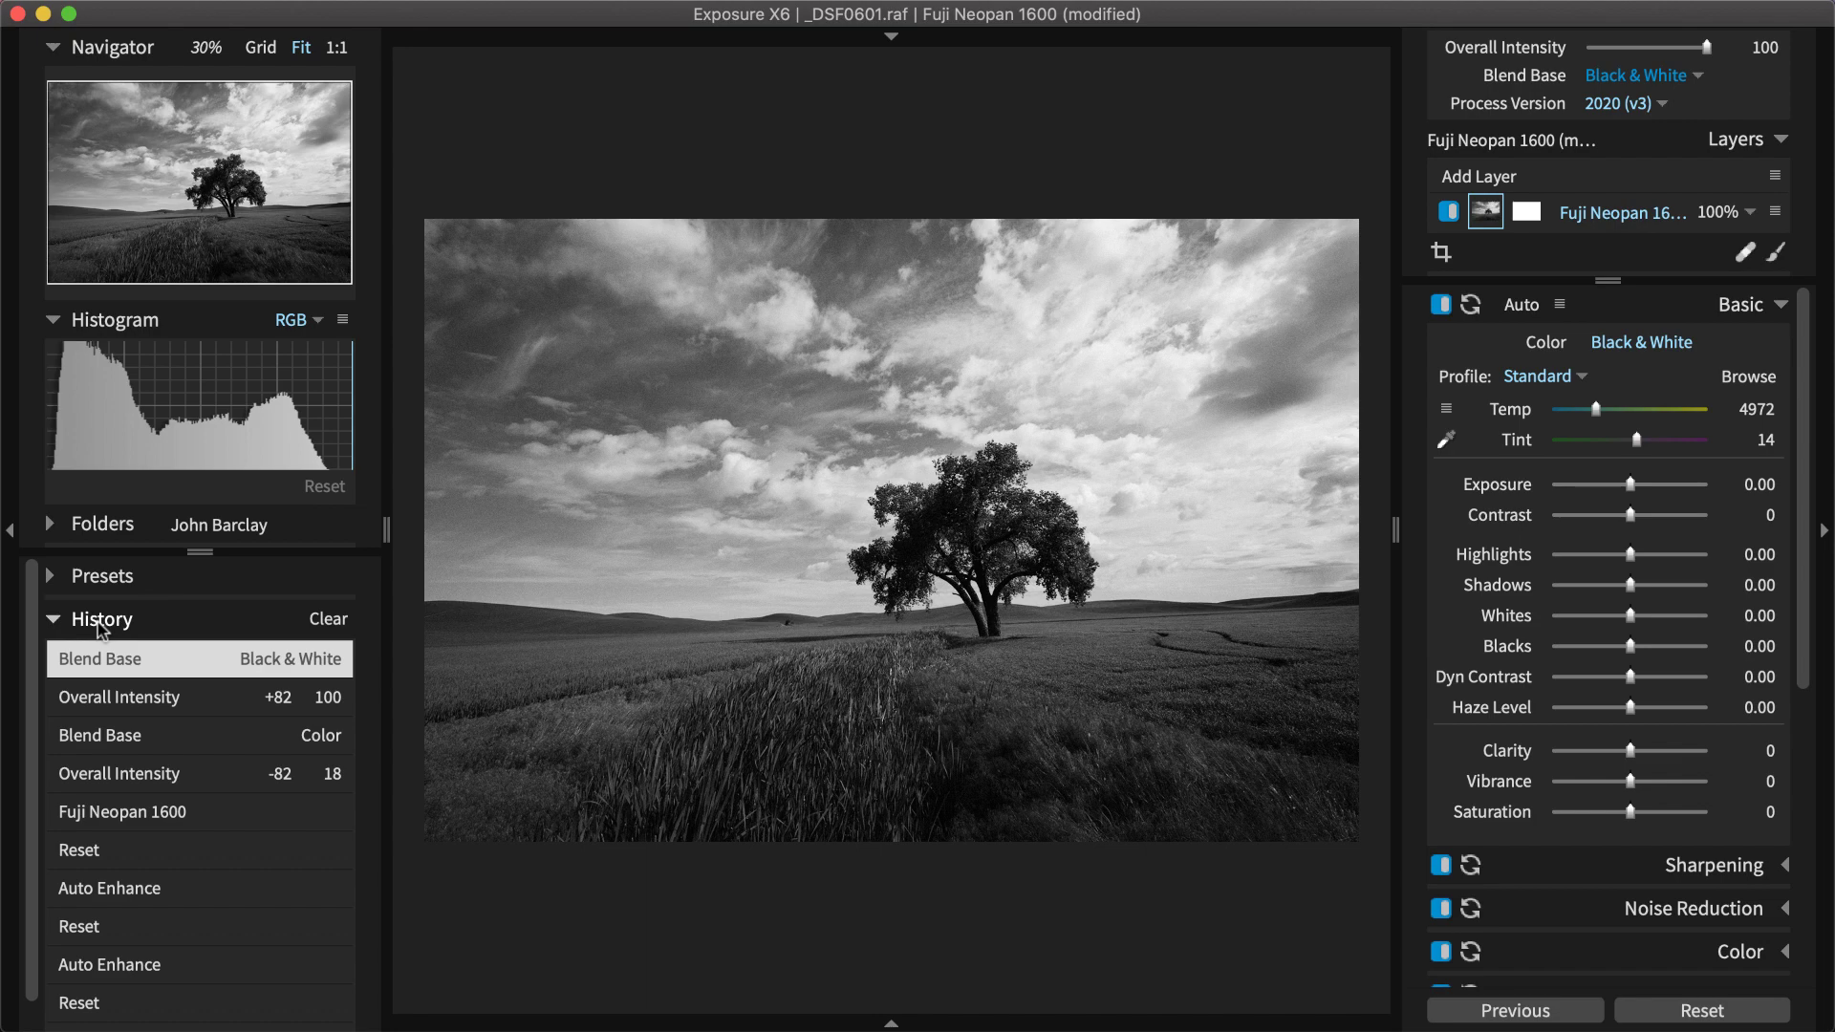
click(140, 700)
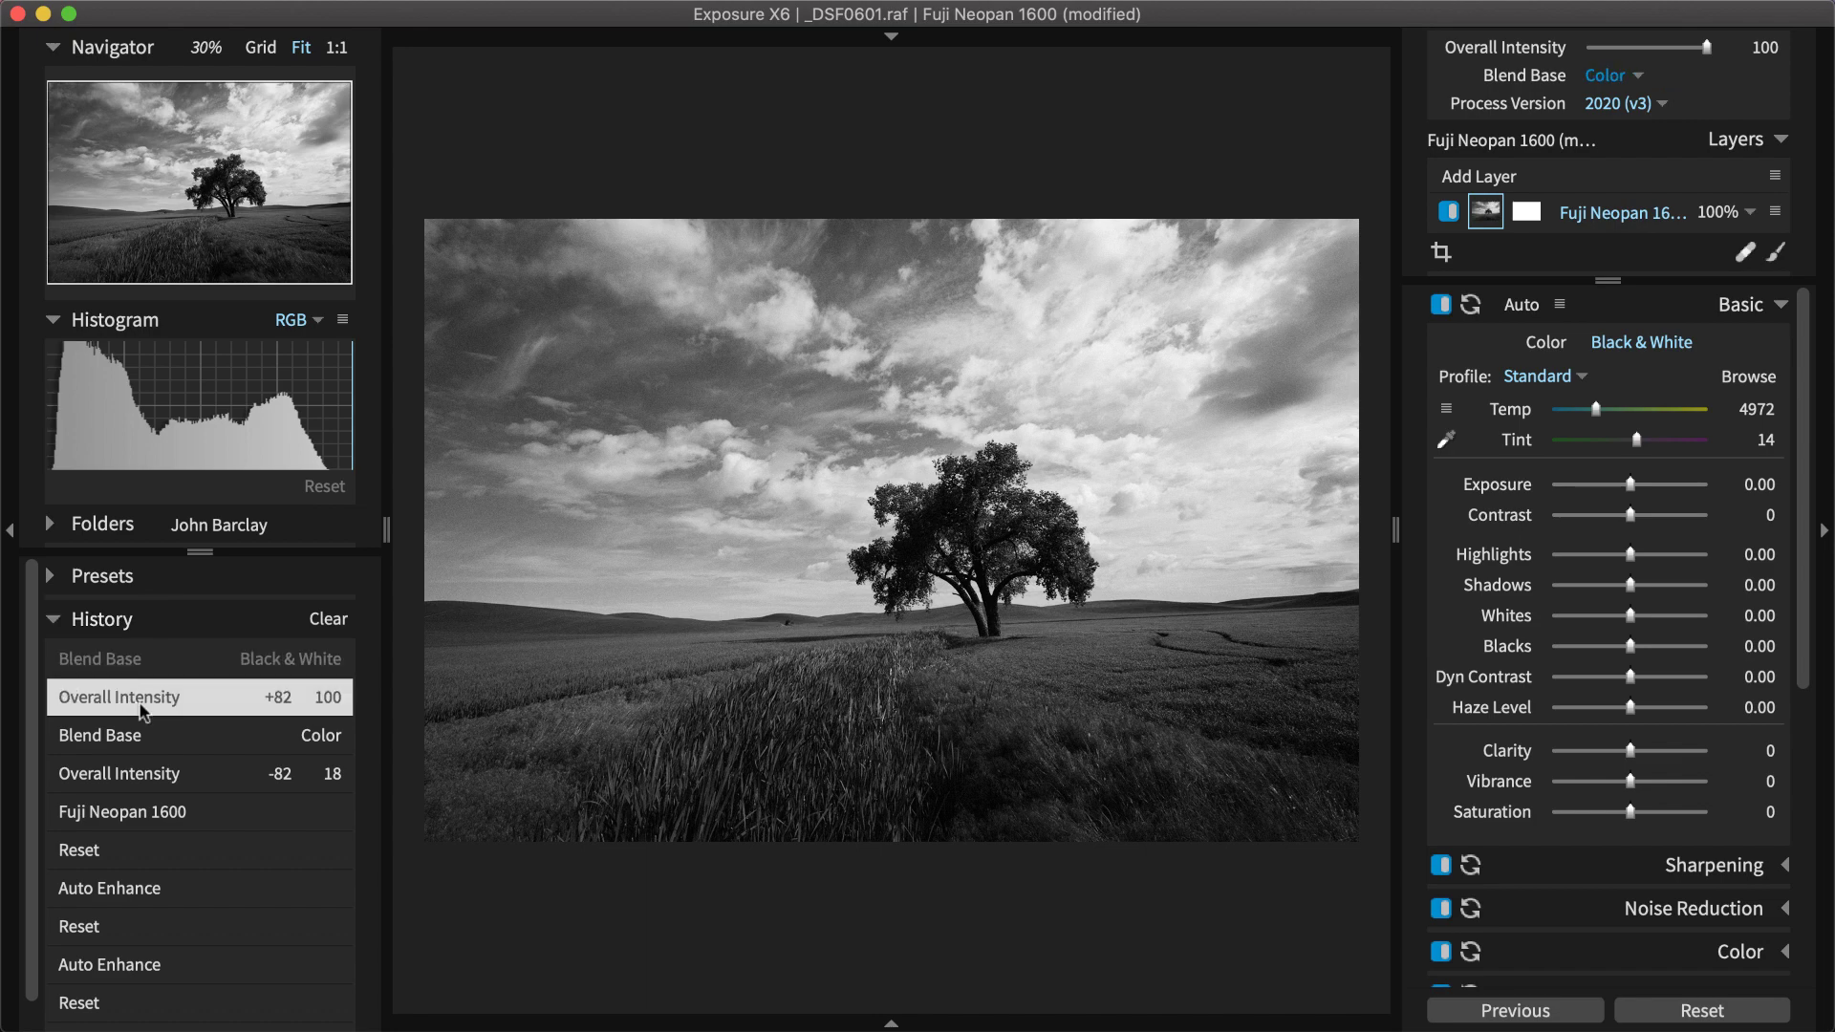
click(154, 737)
click(146, 769)
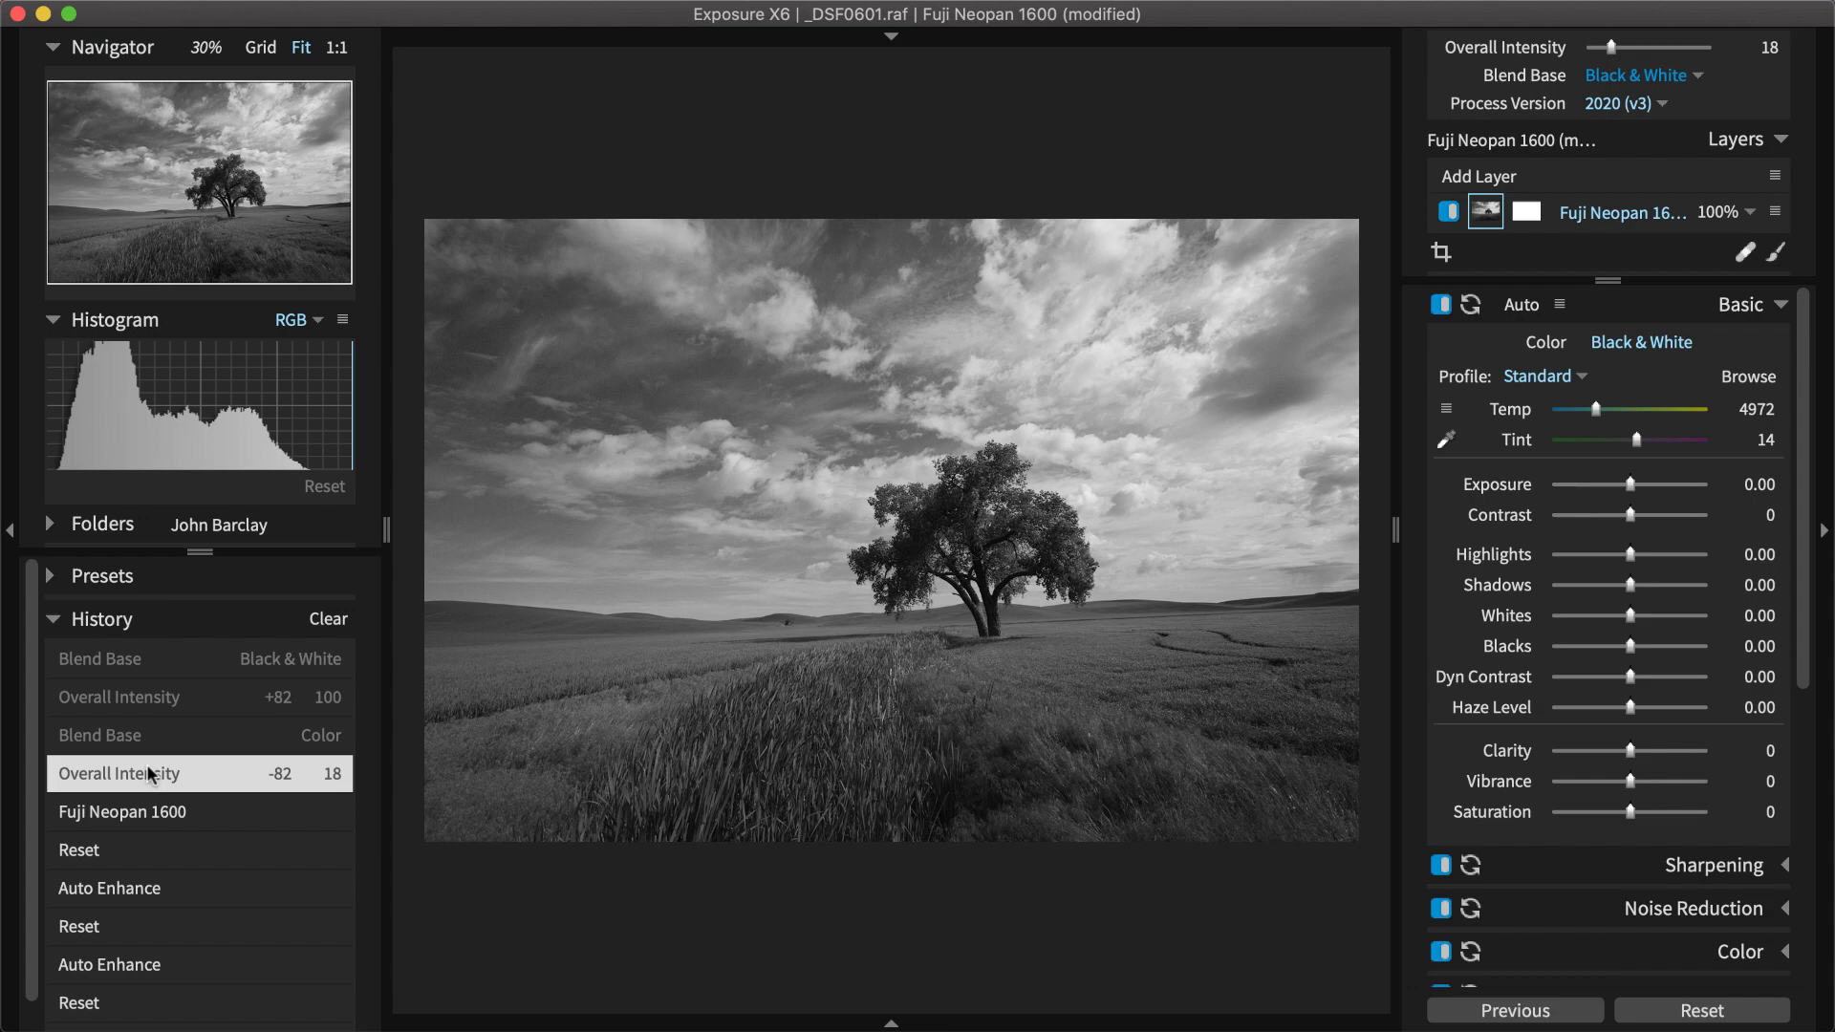
click(155, 806)
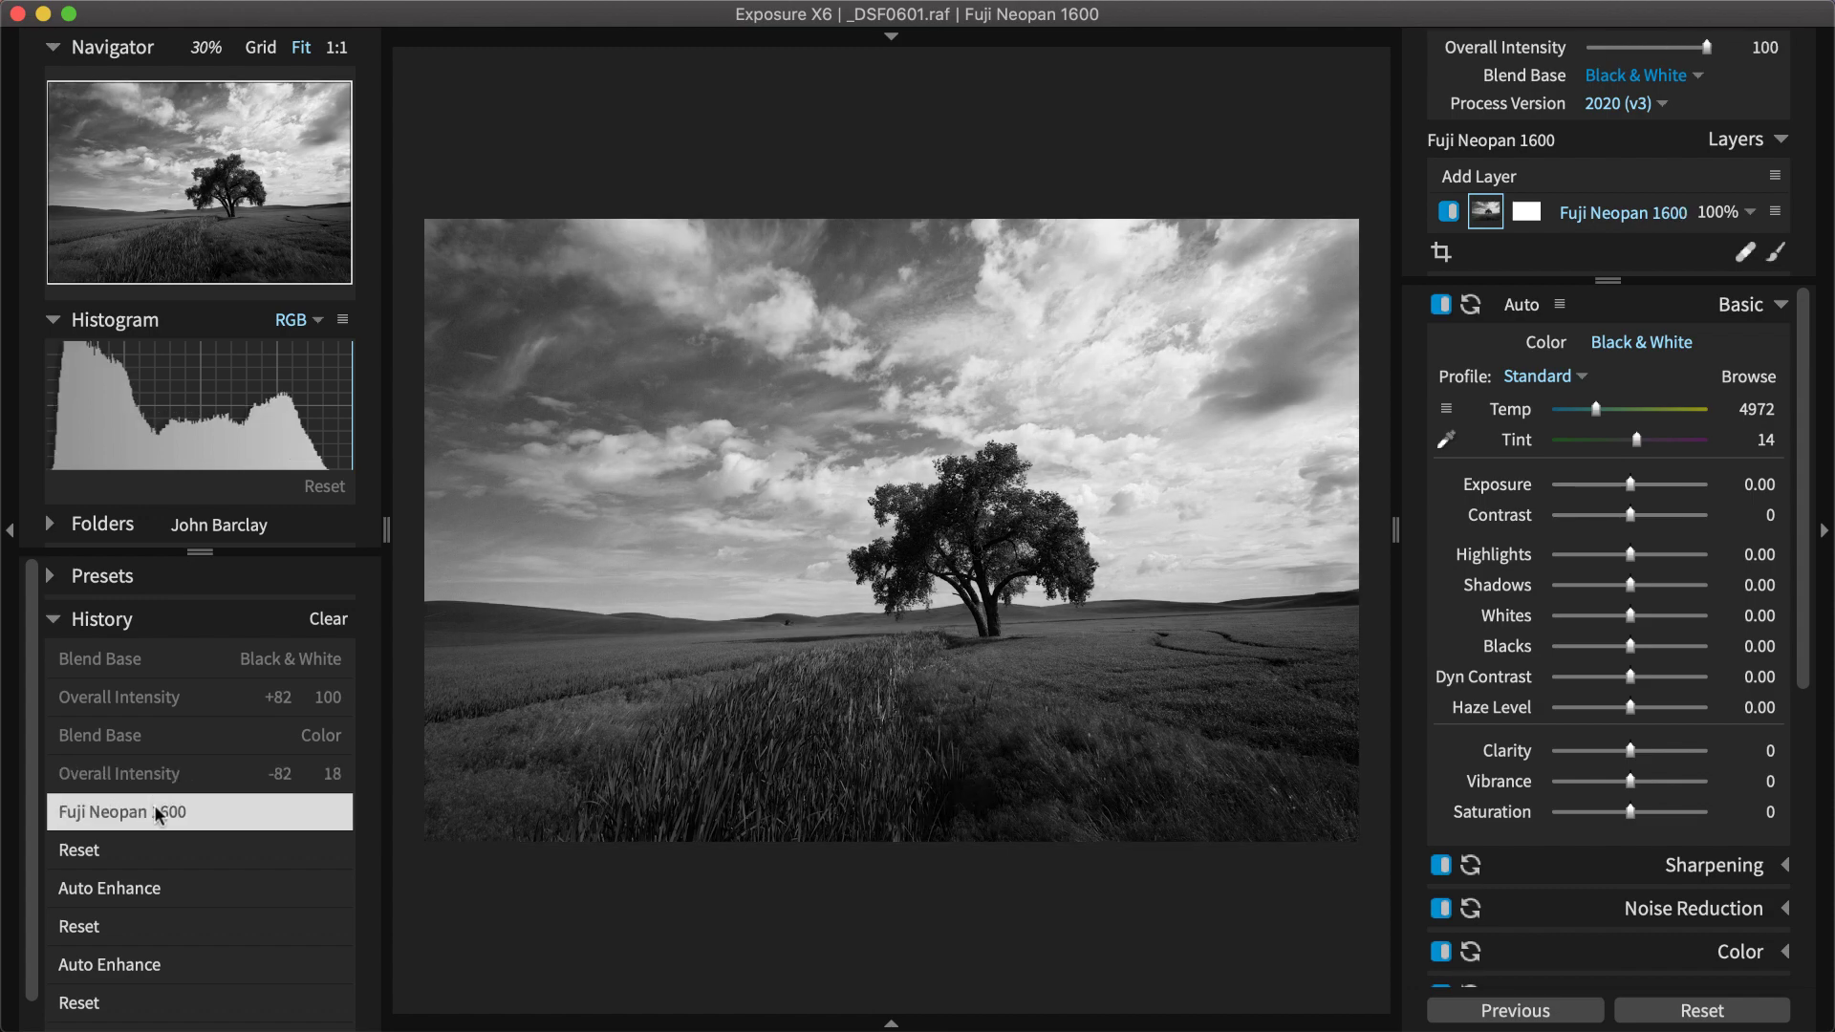
- Preview the reset and Auto Enhance states, return to Fuji Neopan 1600, and hide all panels
click(137, 851)
click(145, 887)
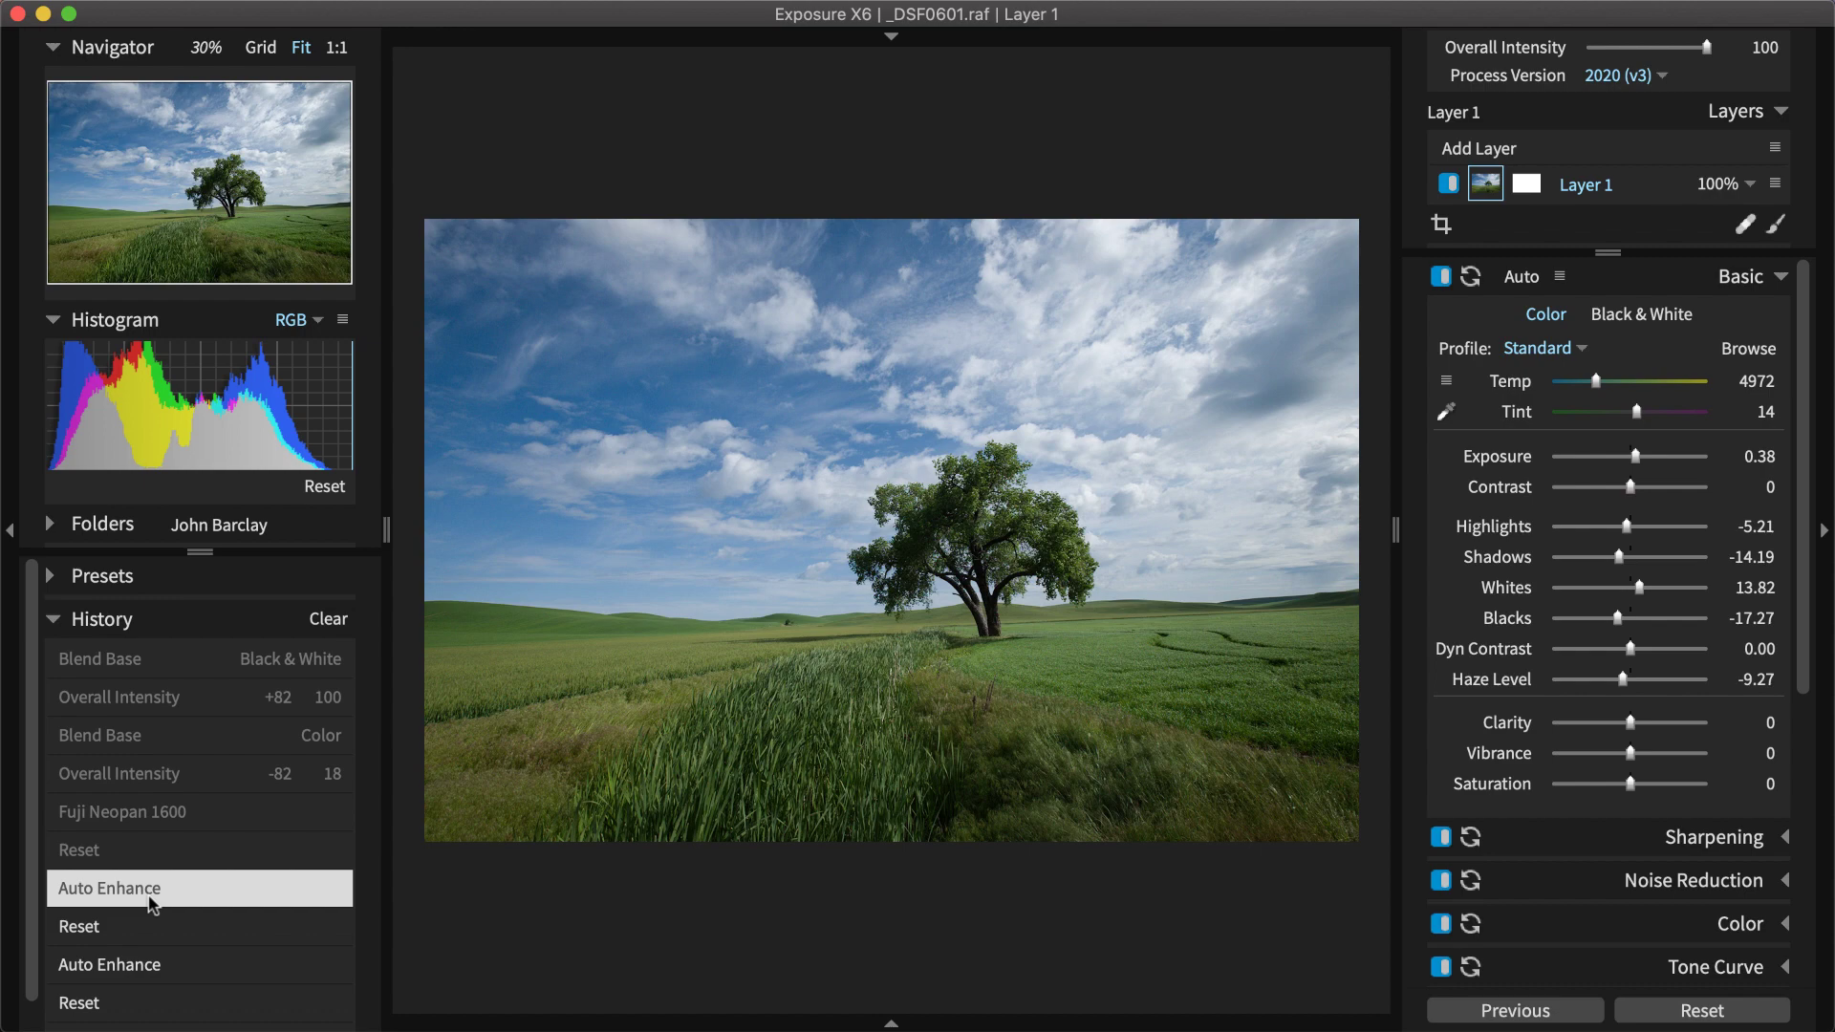
click(146, 849)
click(149, 811)
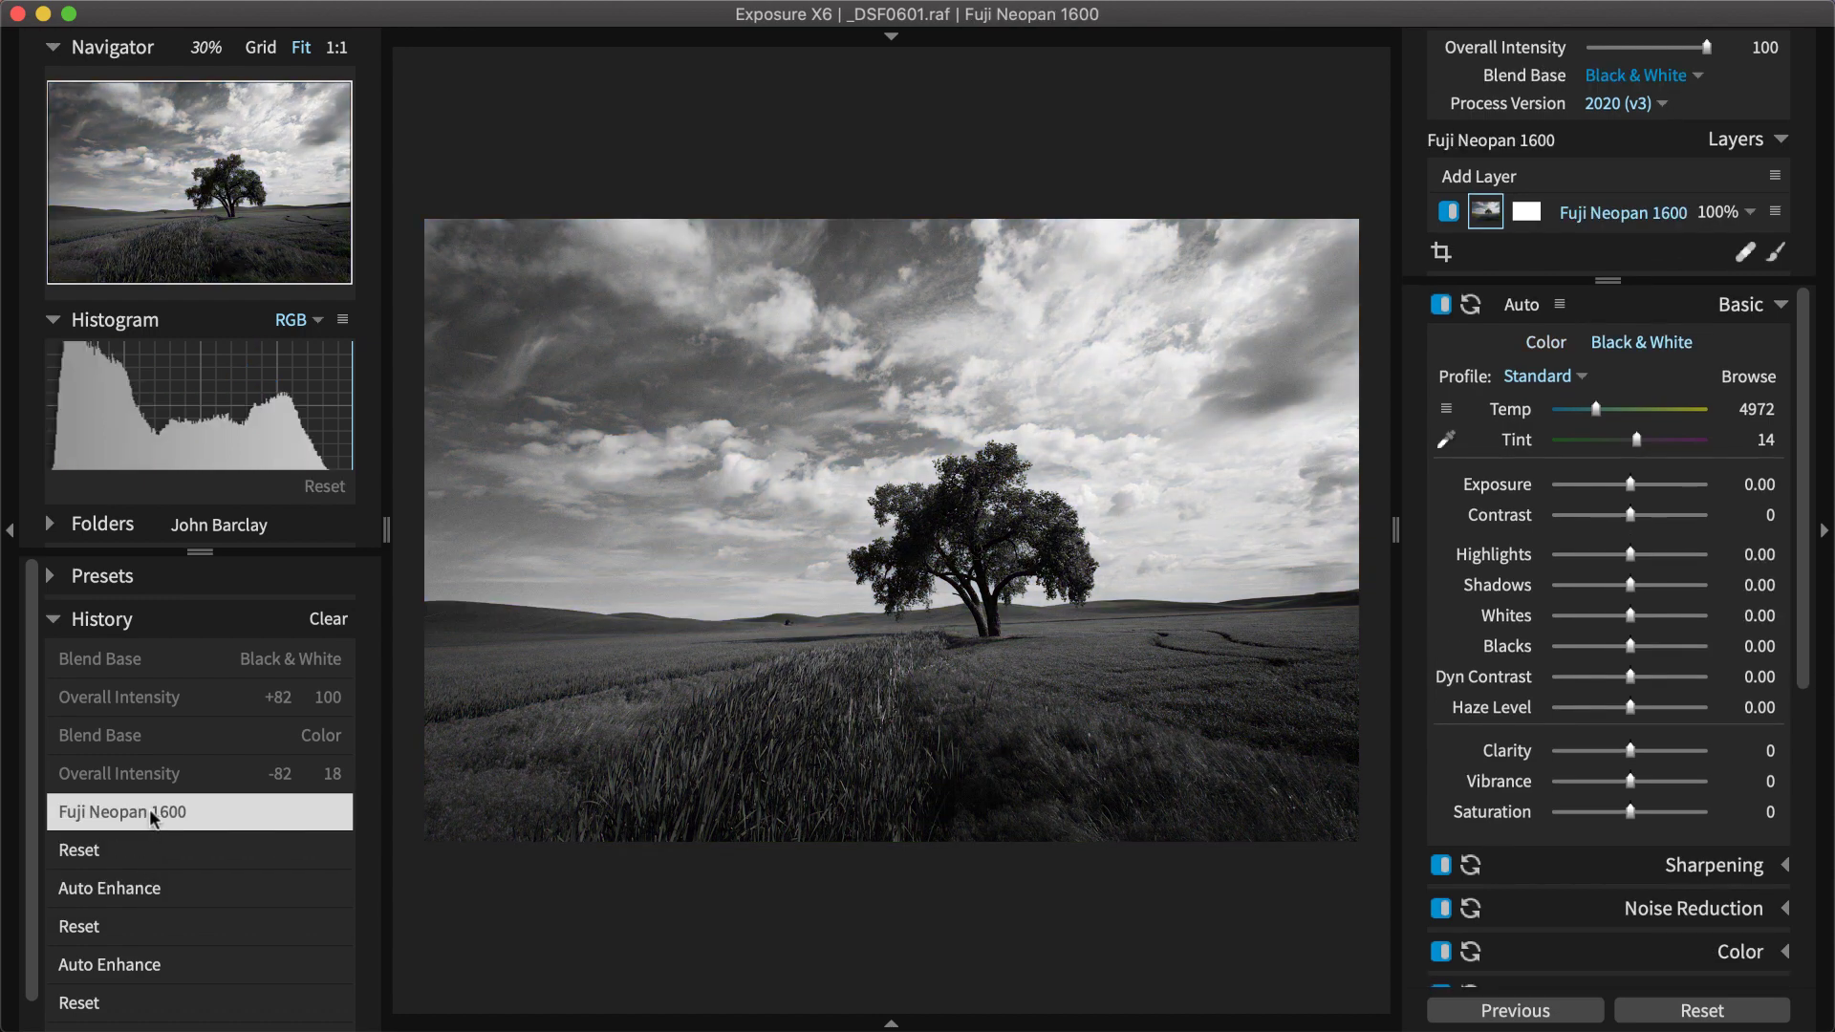
key(Tab)
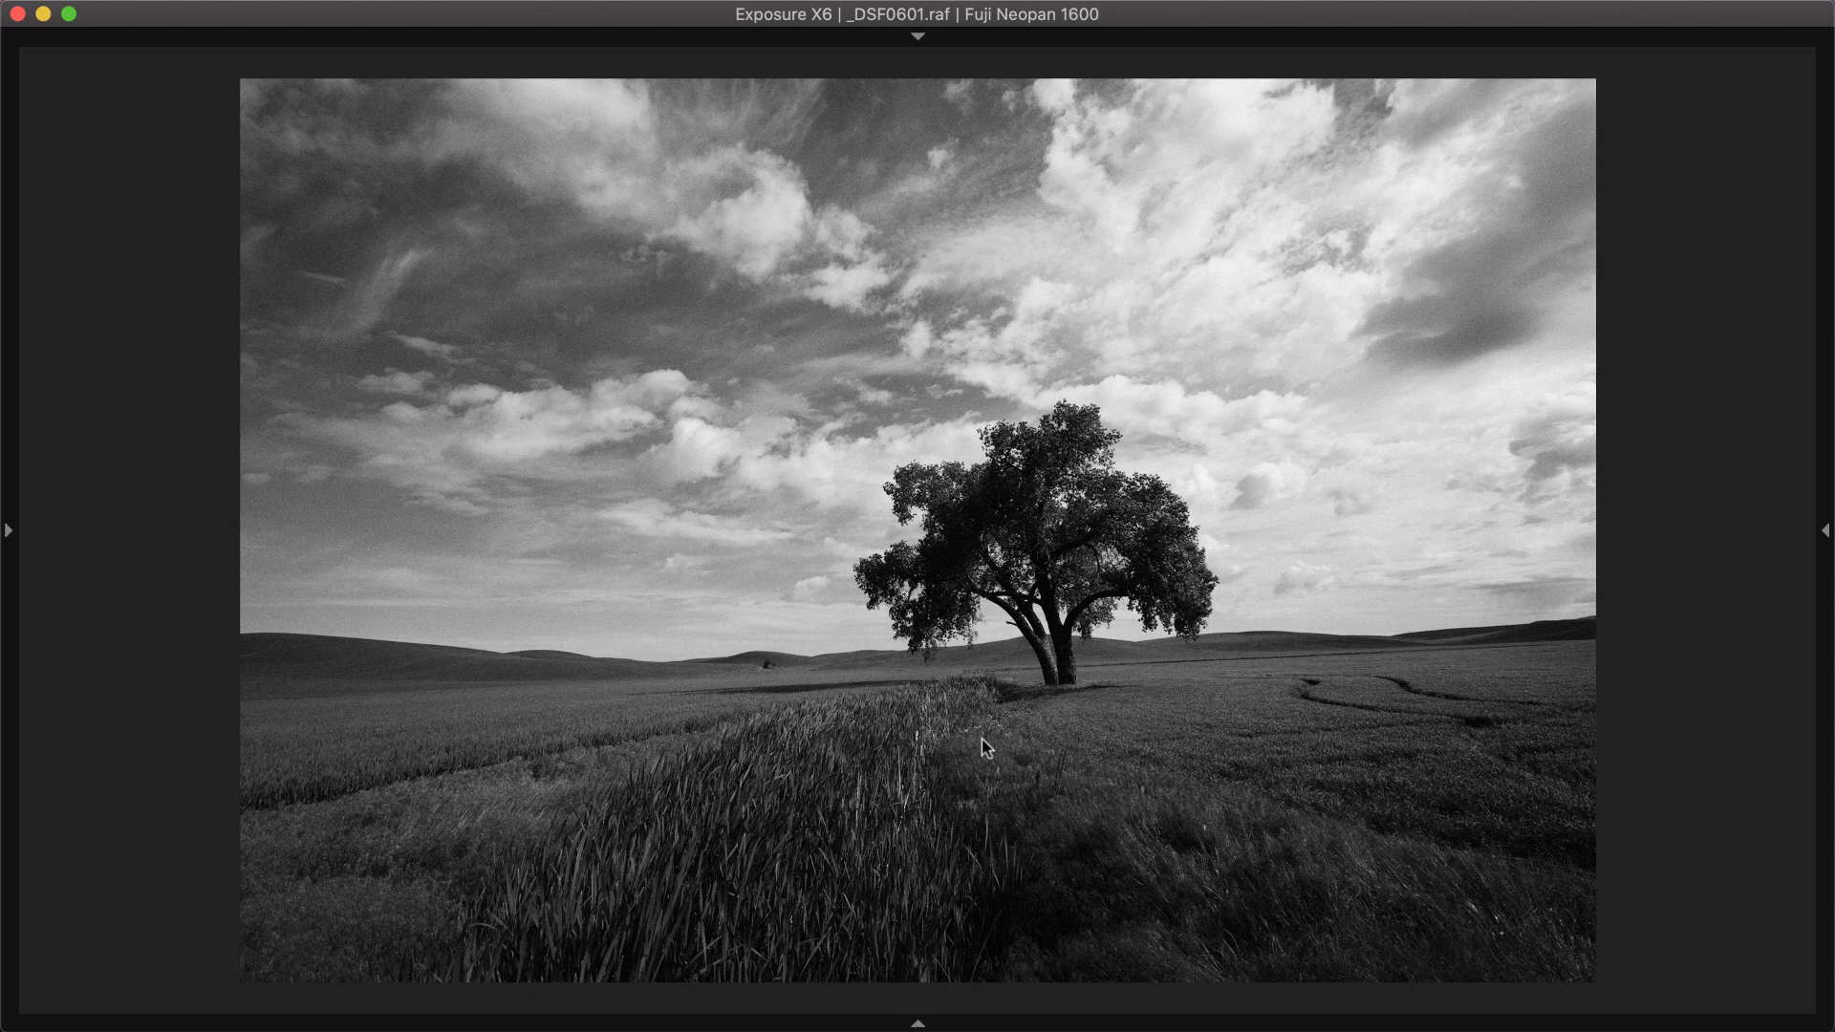
- Set export destination to Desktop, turn off Resize to Fit, and close Export to Folder
key(super+shift+e)
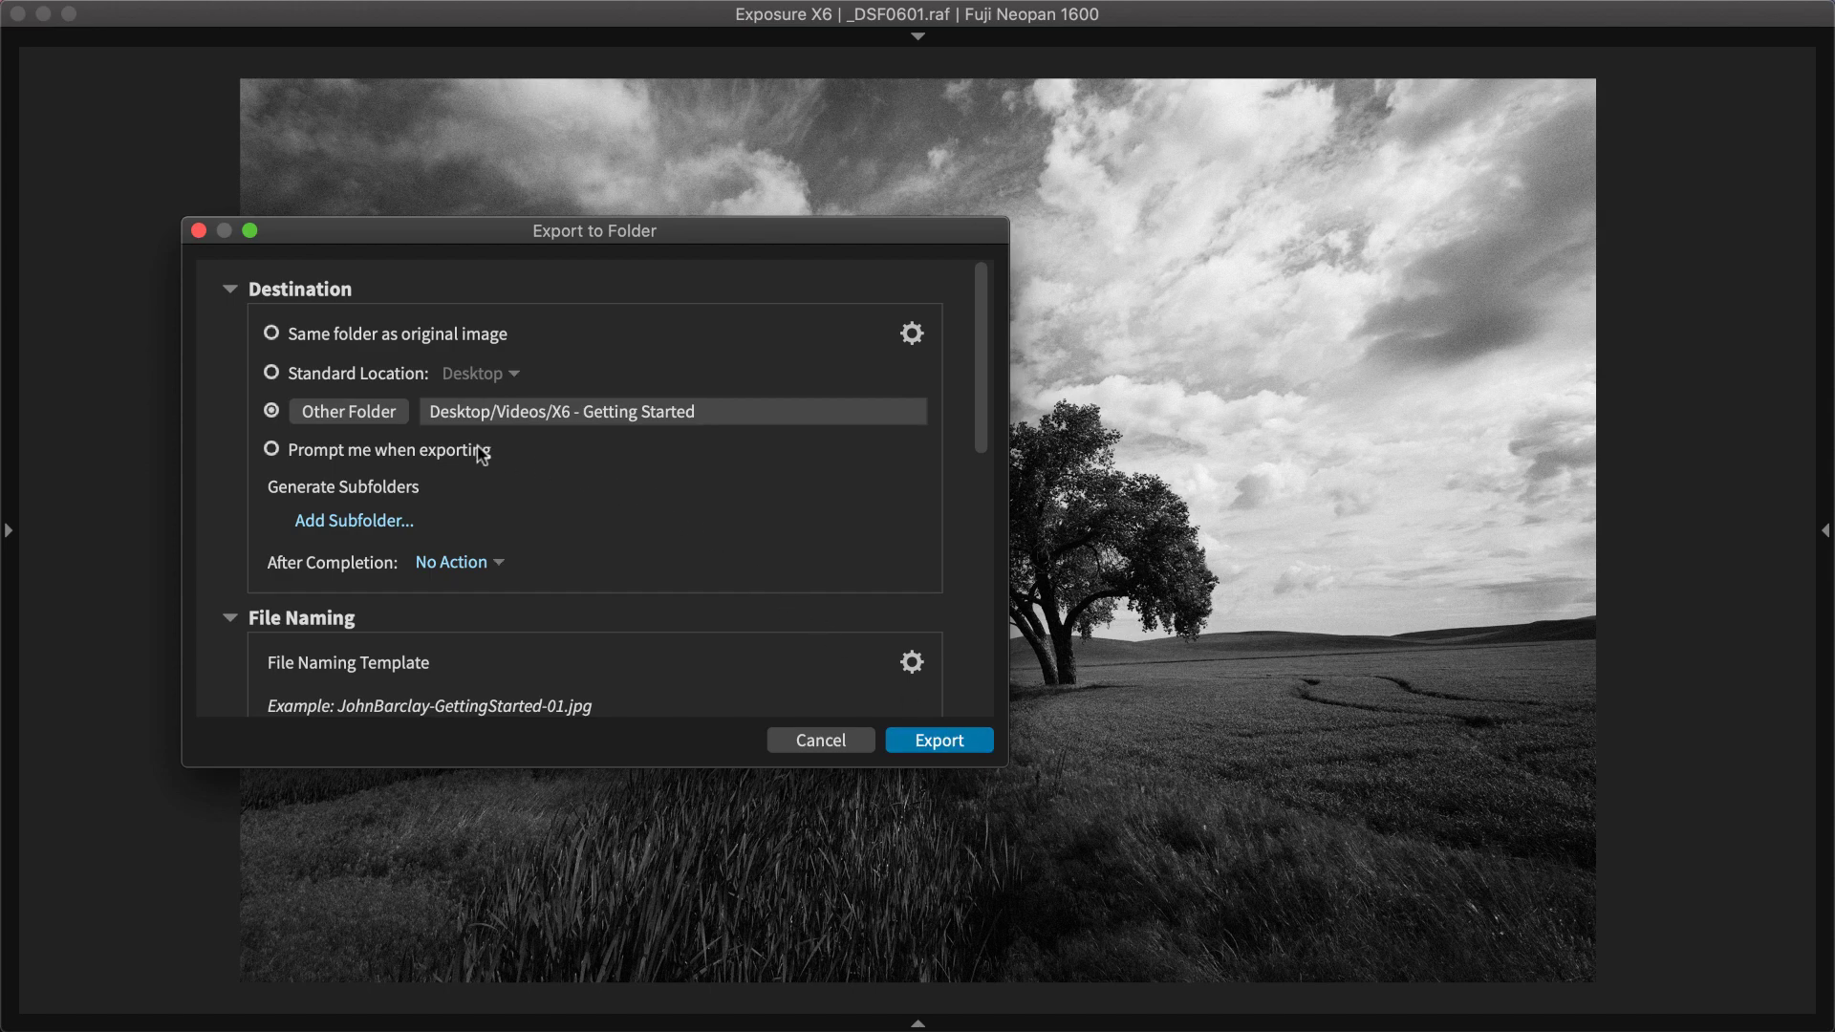
click(272, 372)
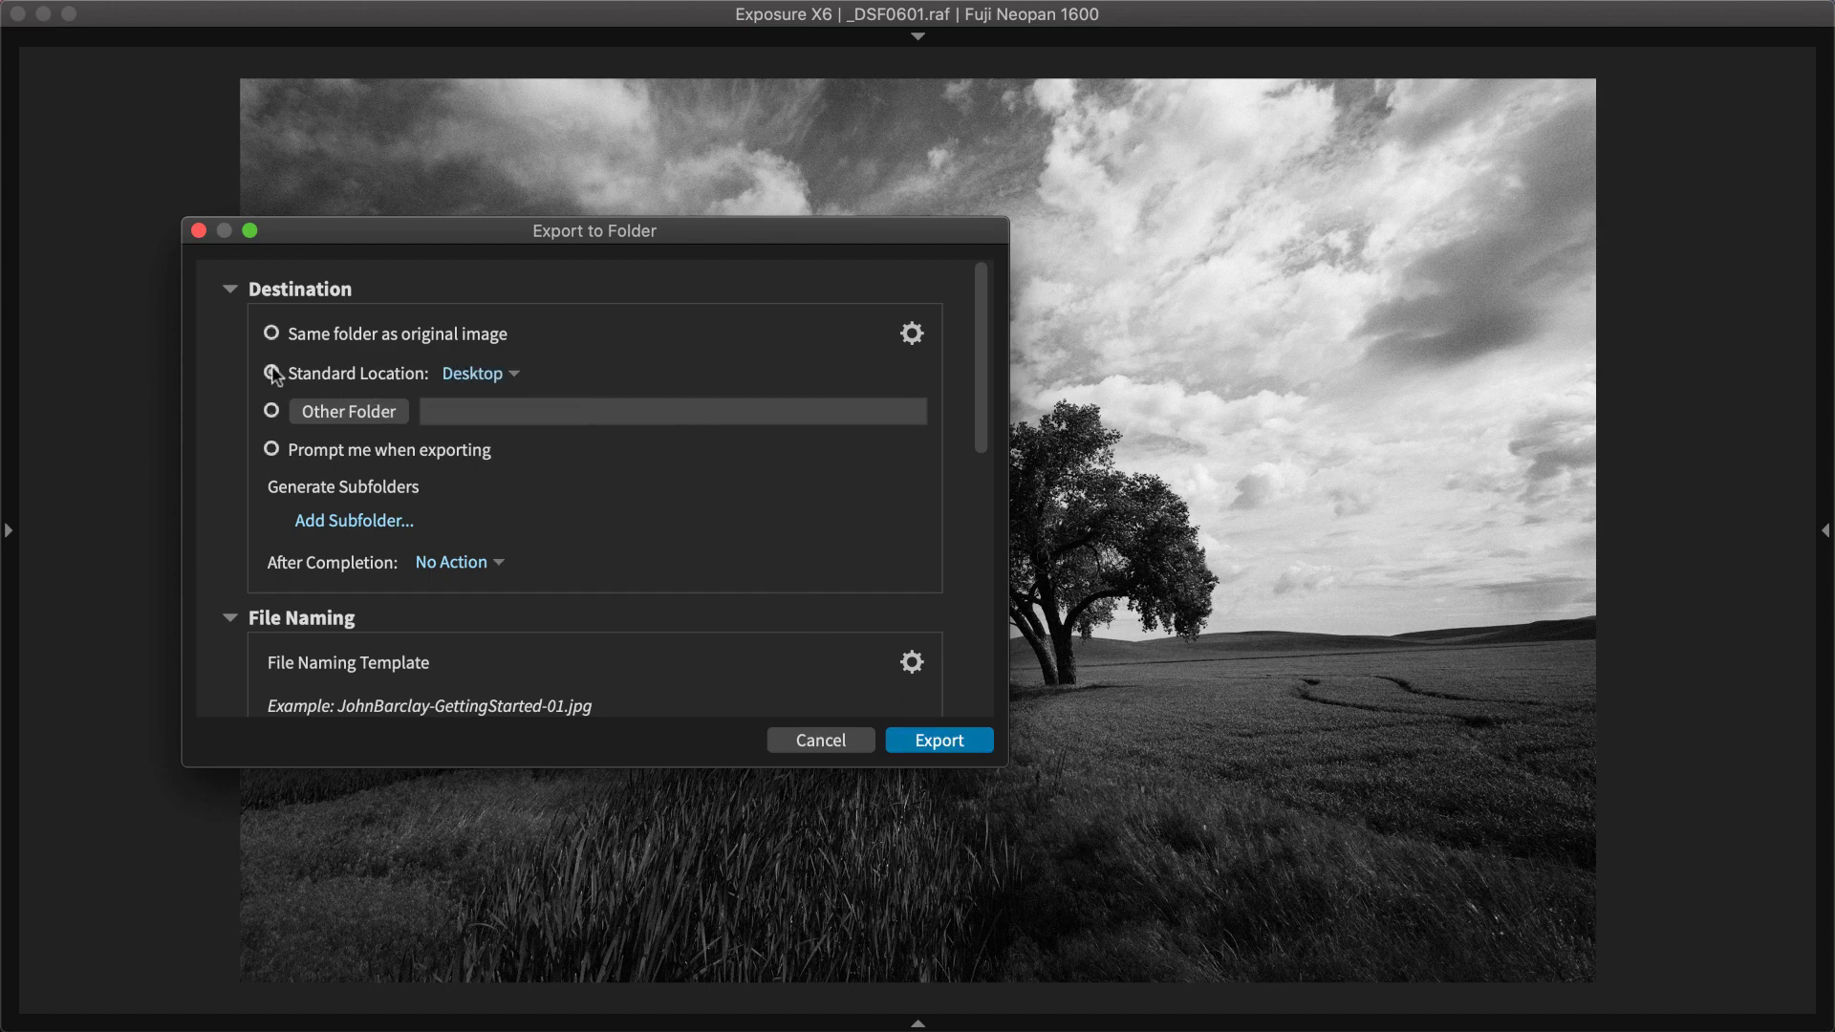
click(229, 291)
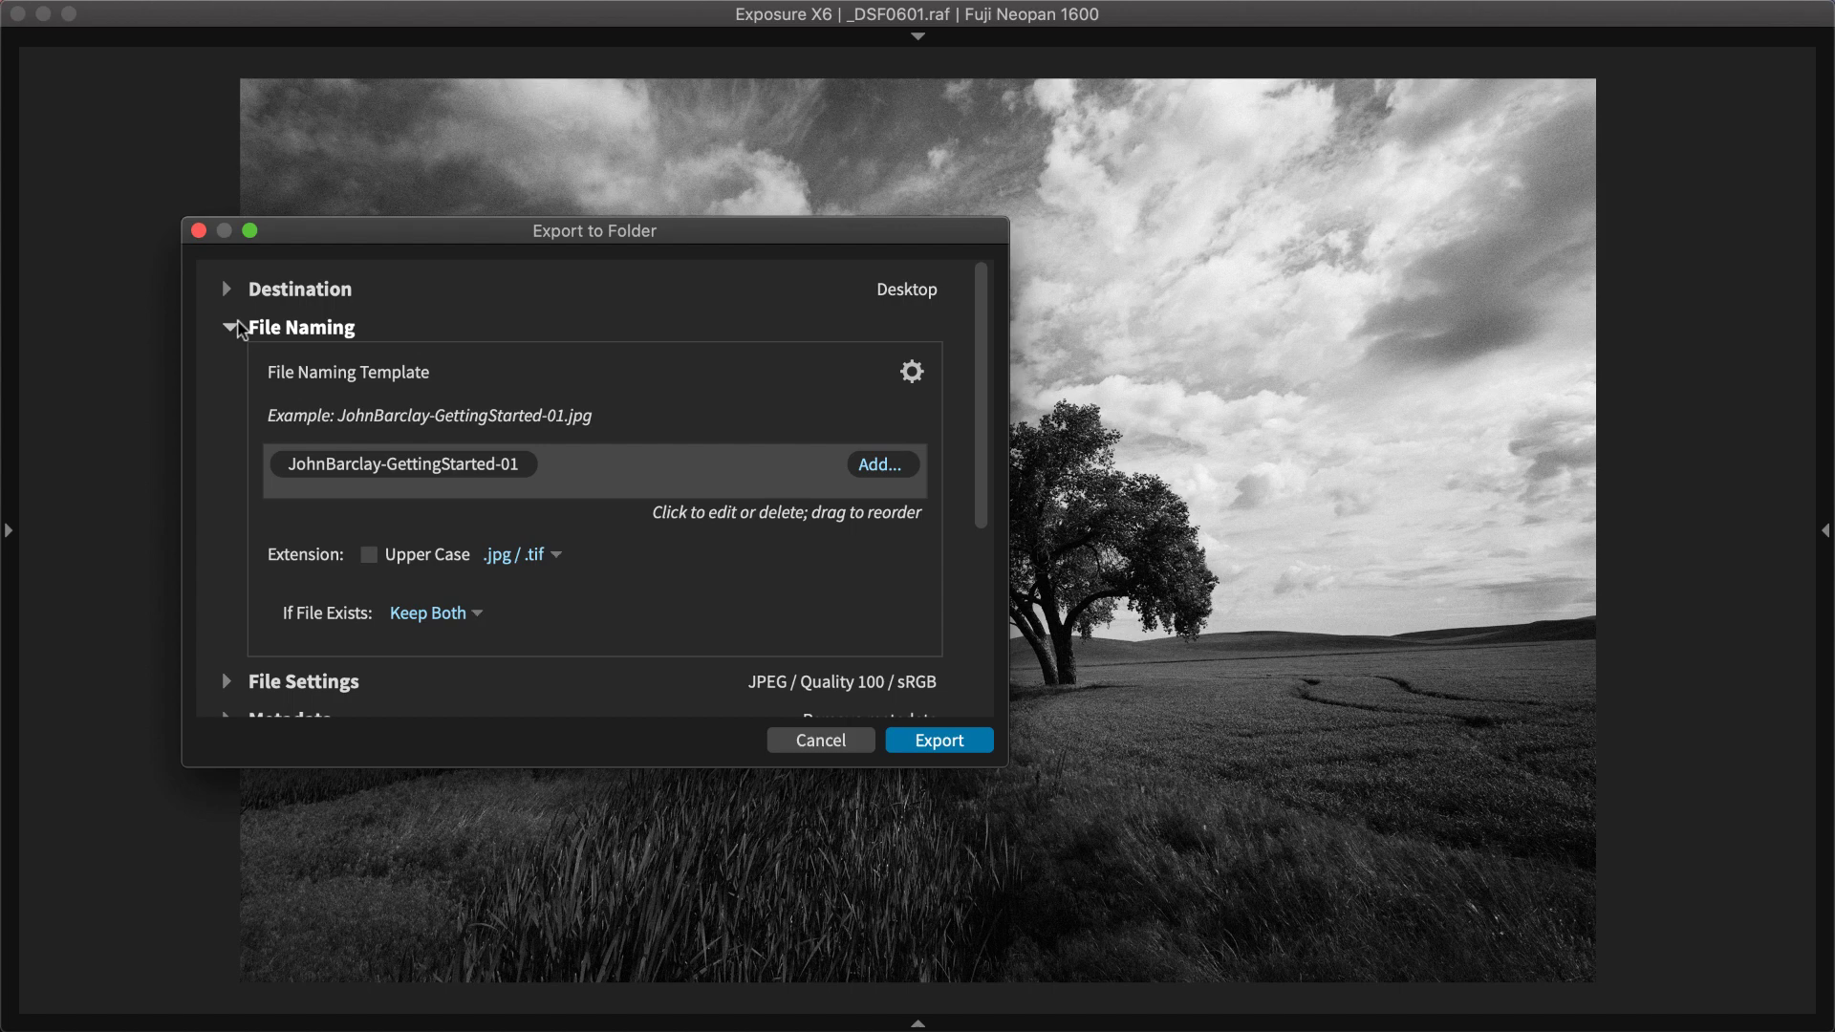
click(238, 325)
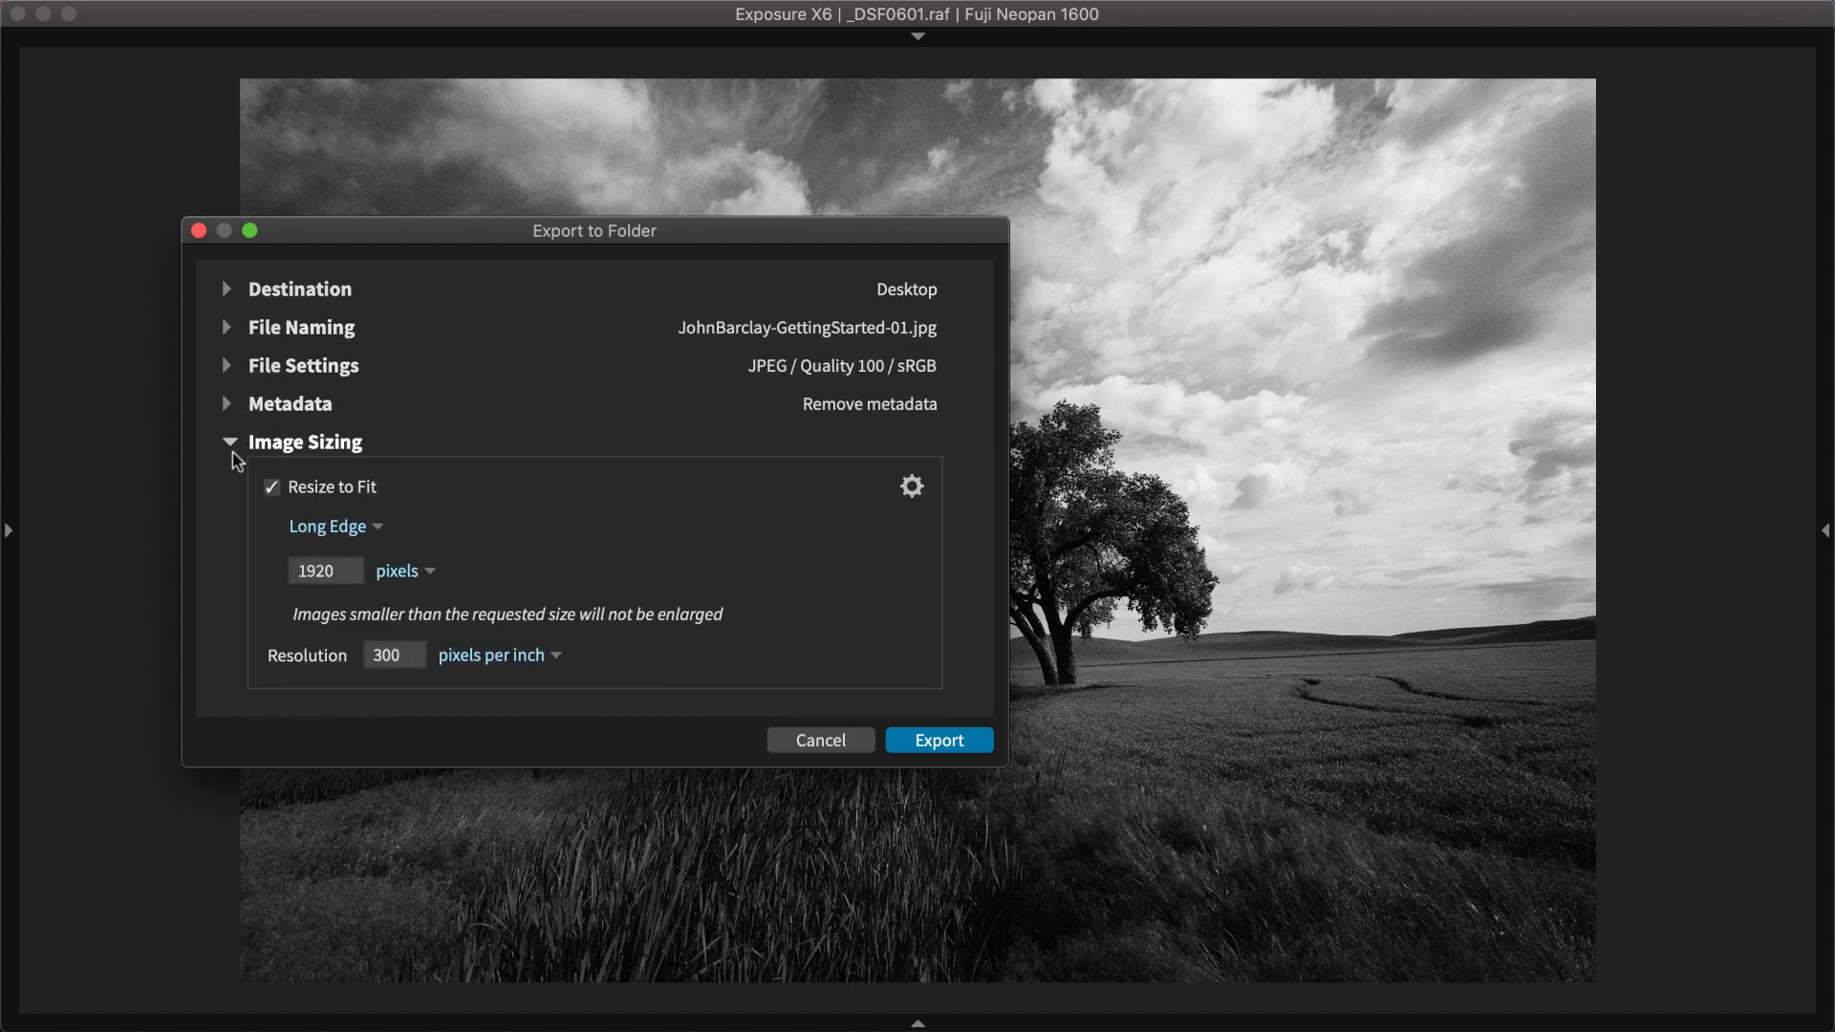
click(273, 487)
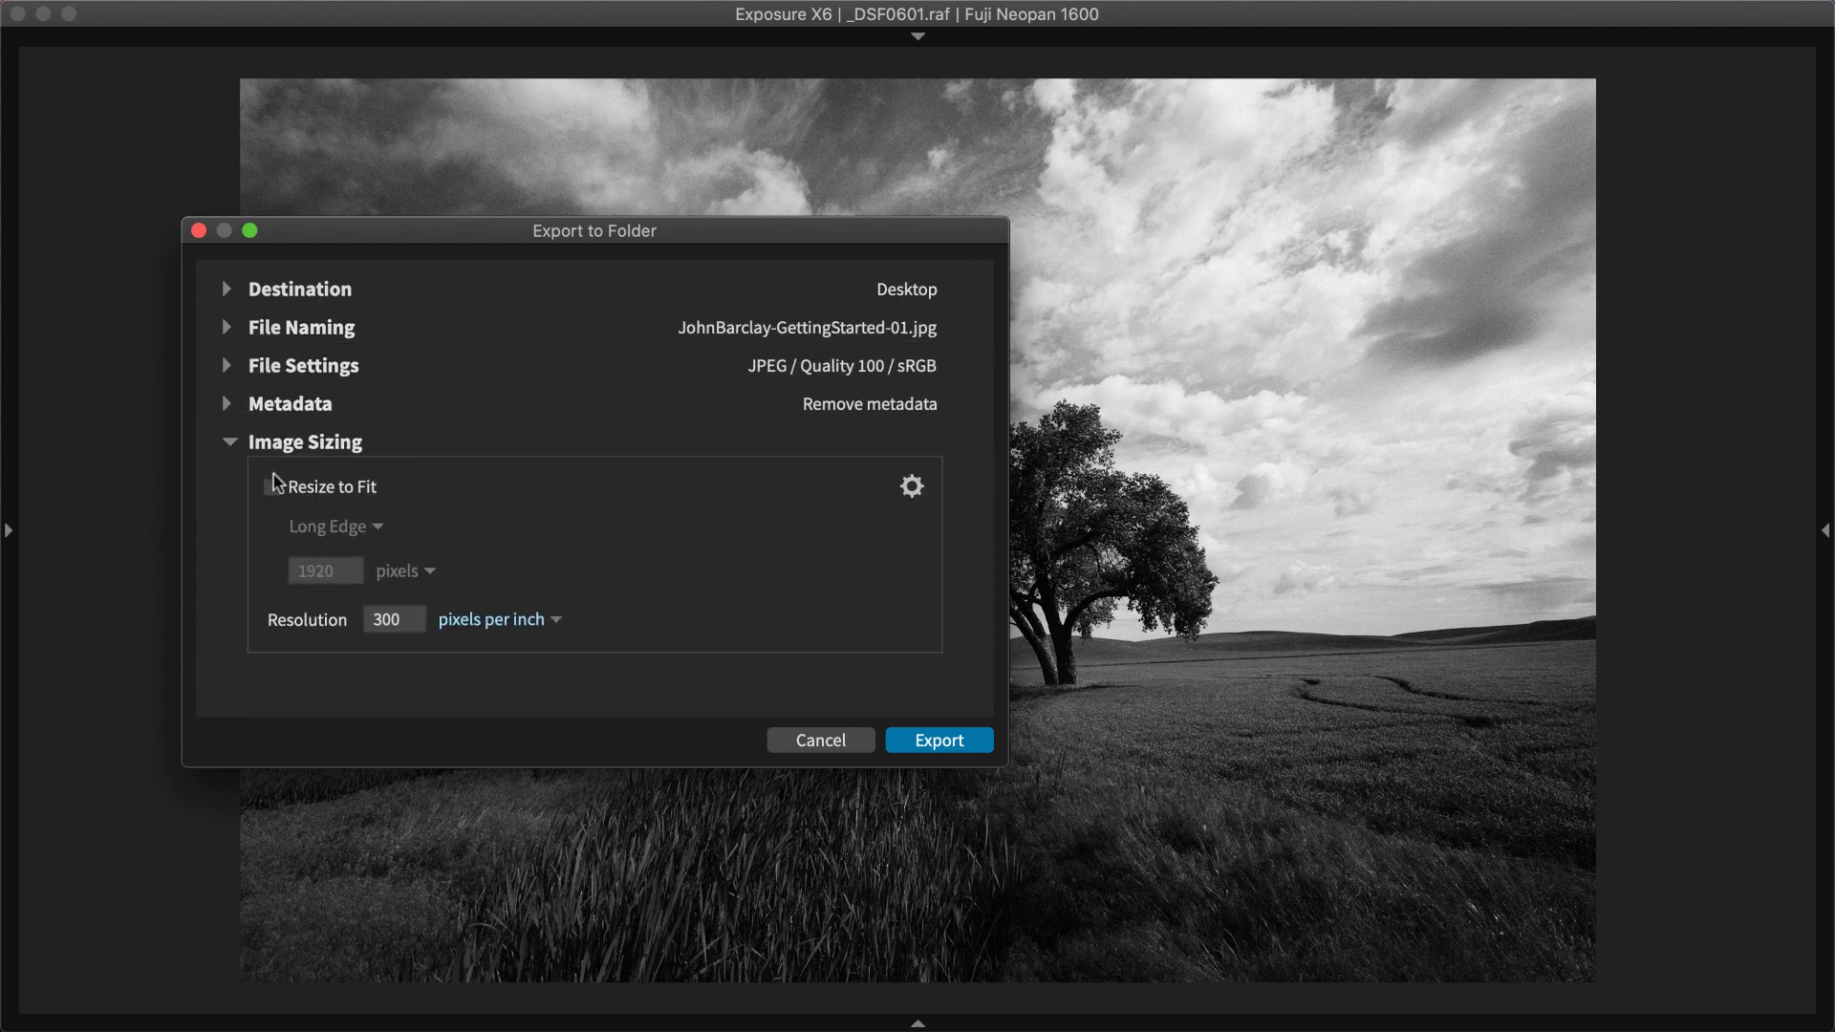
click(233, 444)
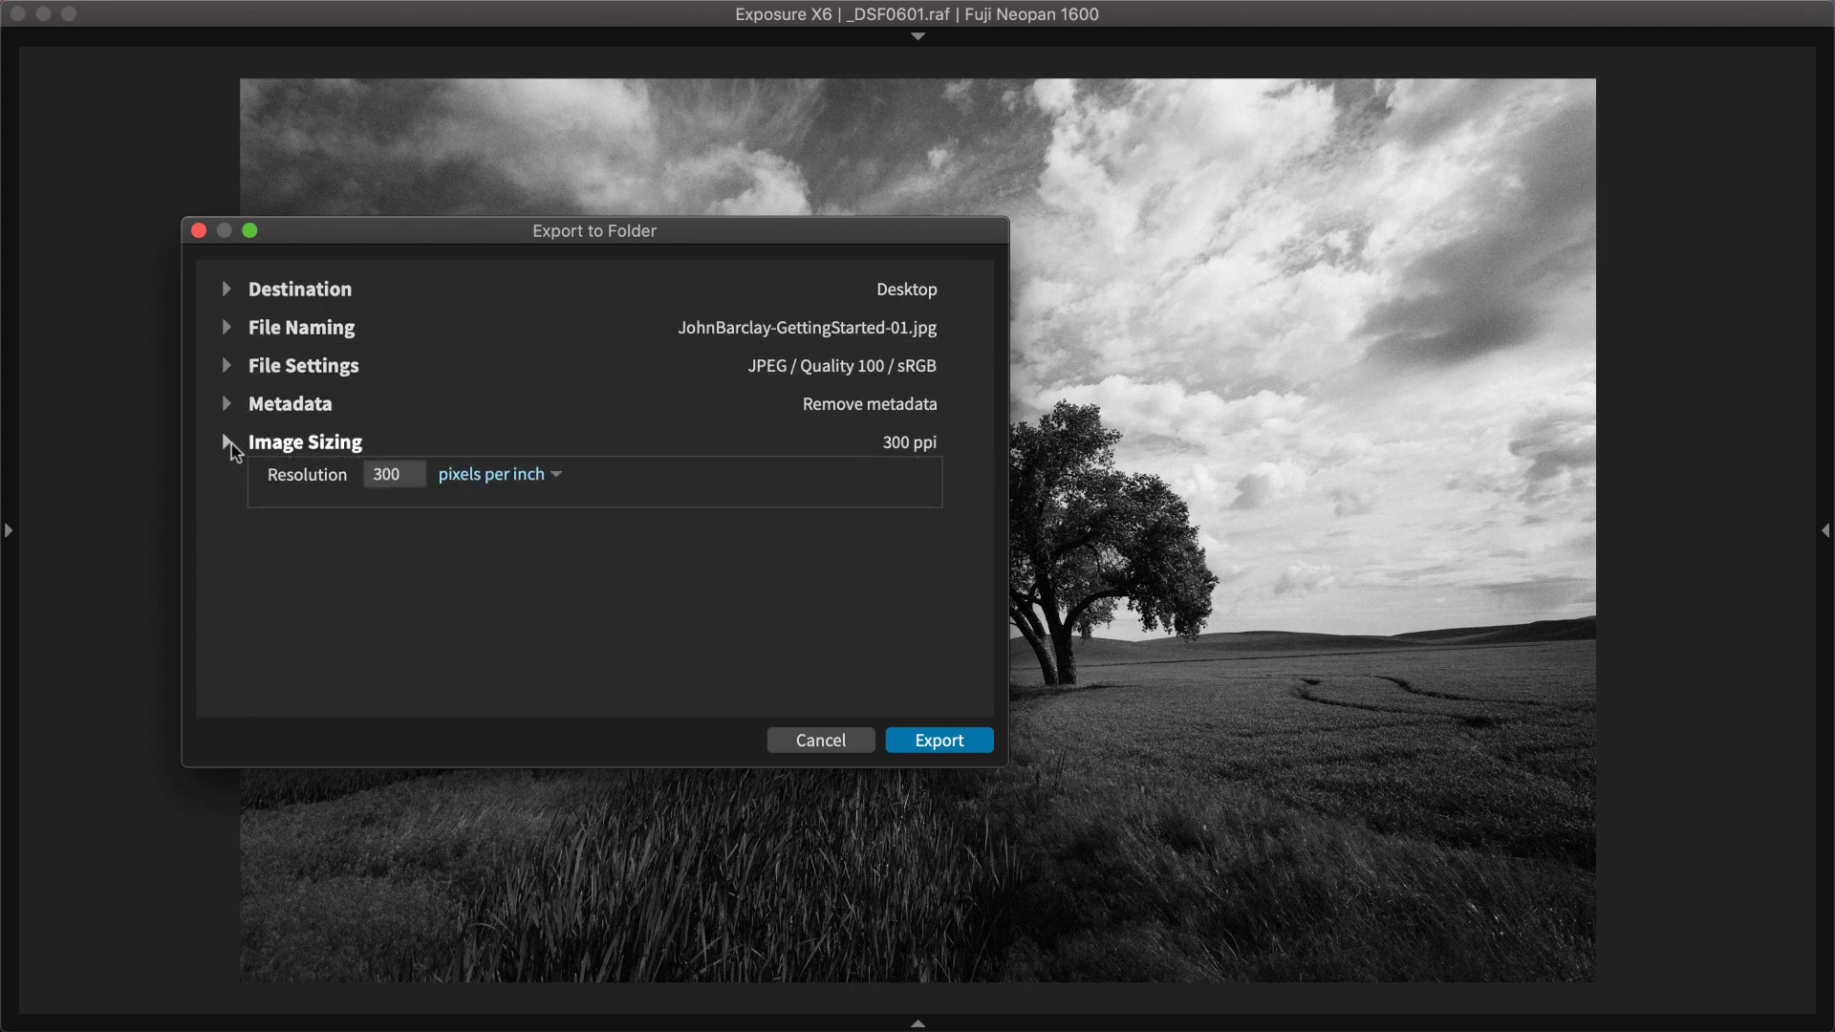
click(198, 231)
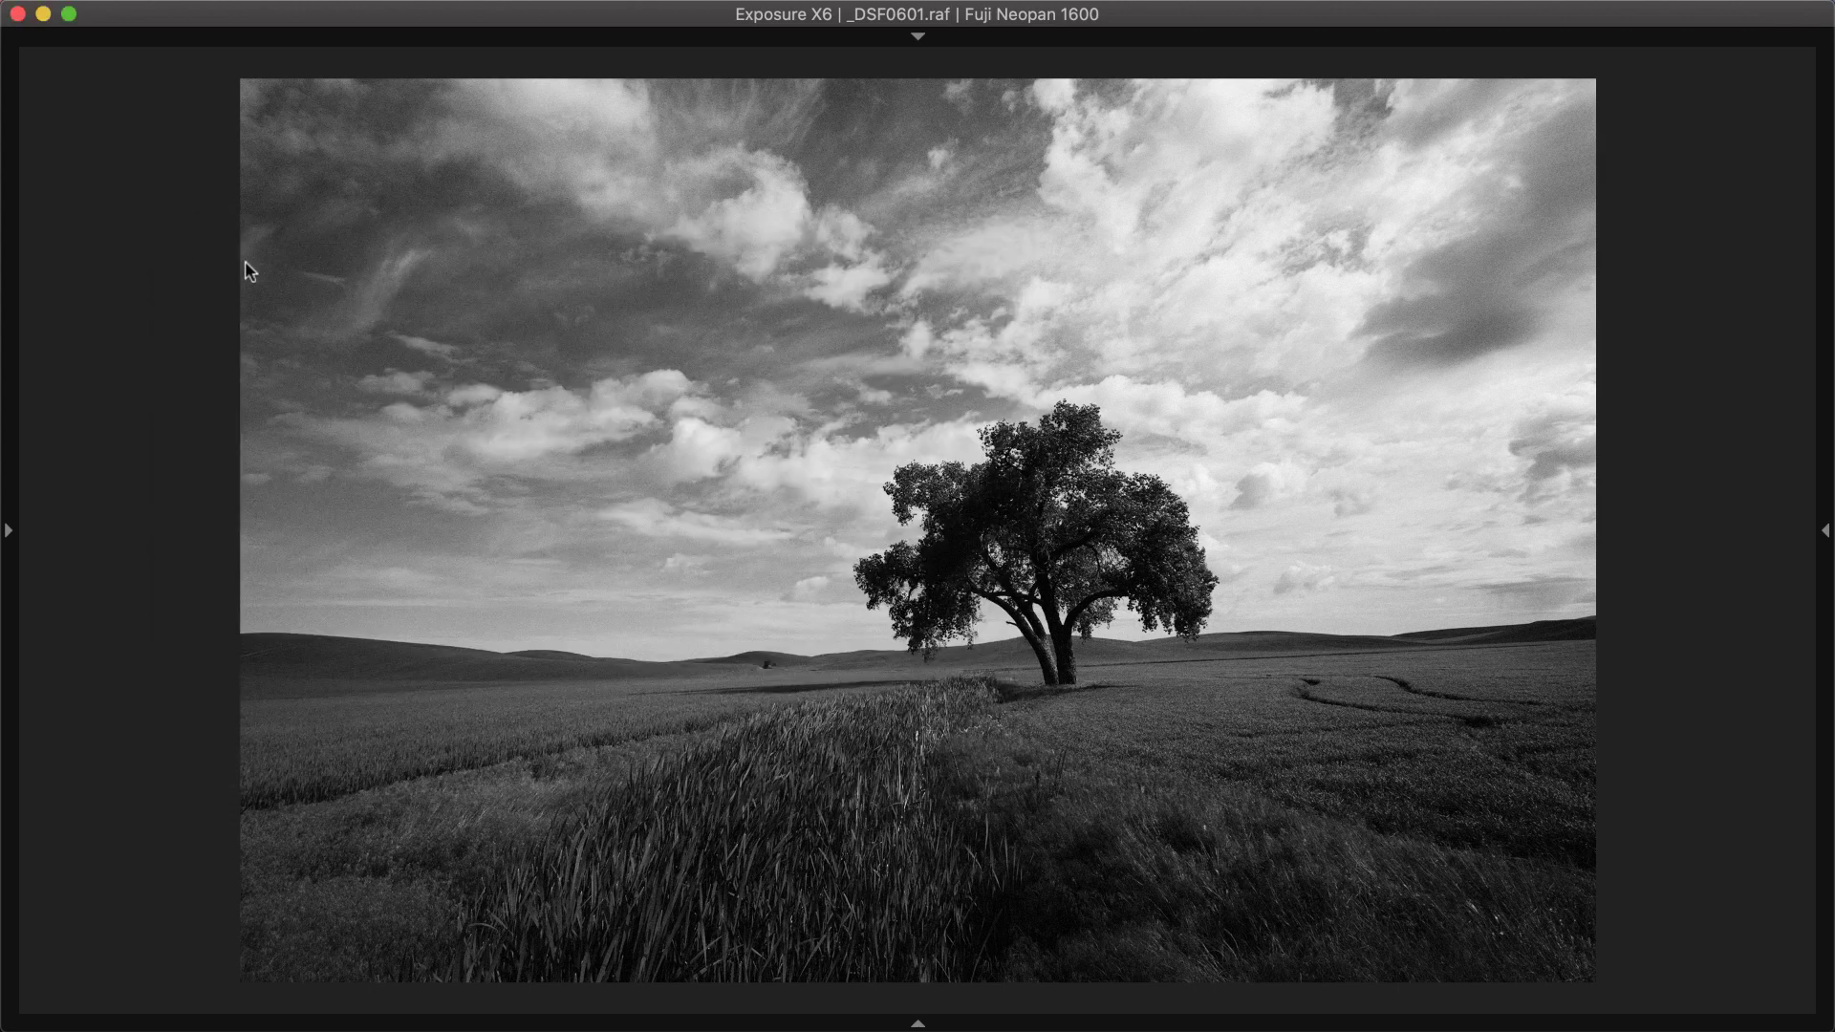
- Set the print Grid Columns to 1 for one image per page and close Print
key(super+p)
drag(615, 665, 586, 639)
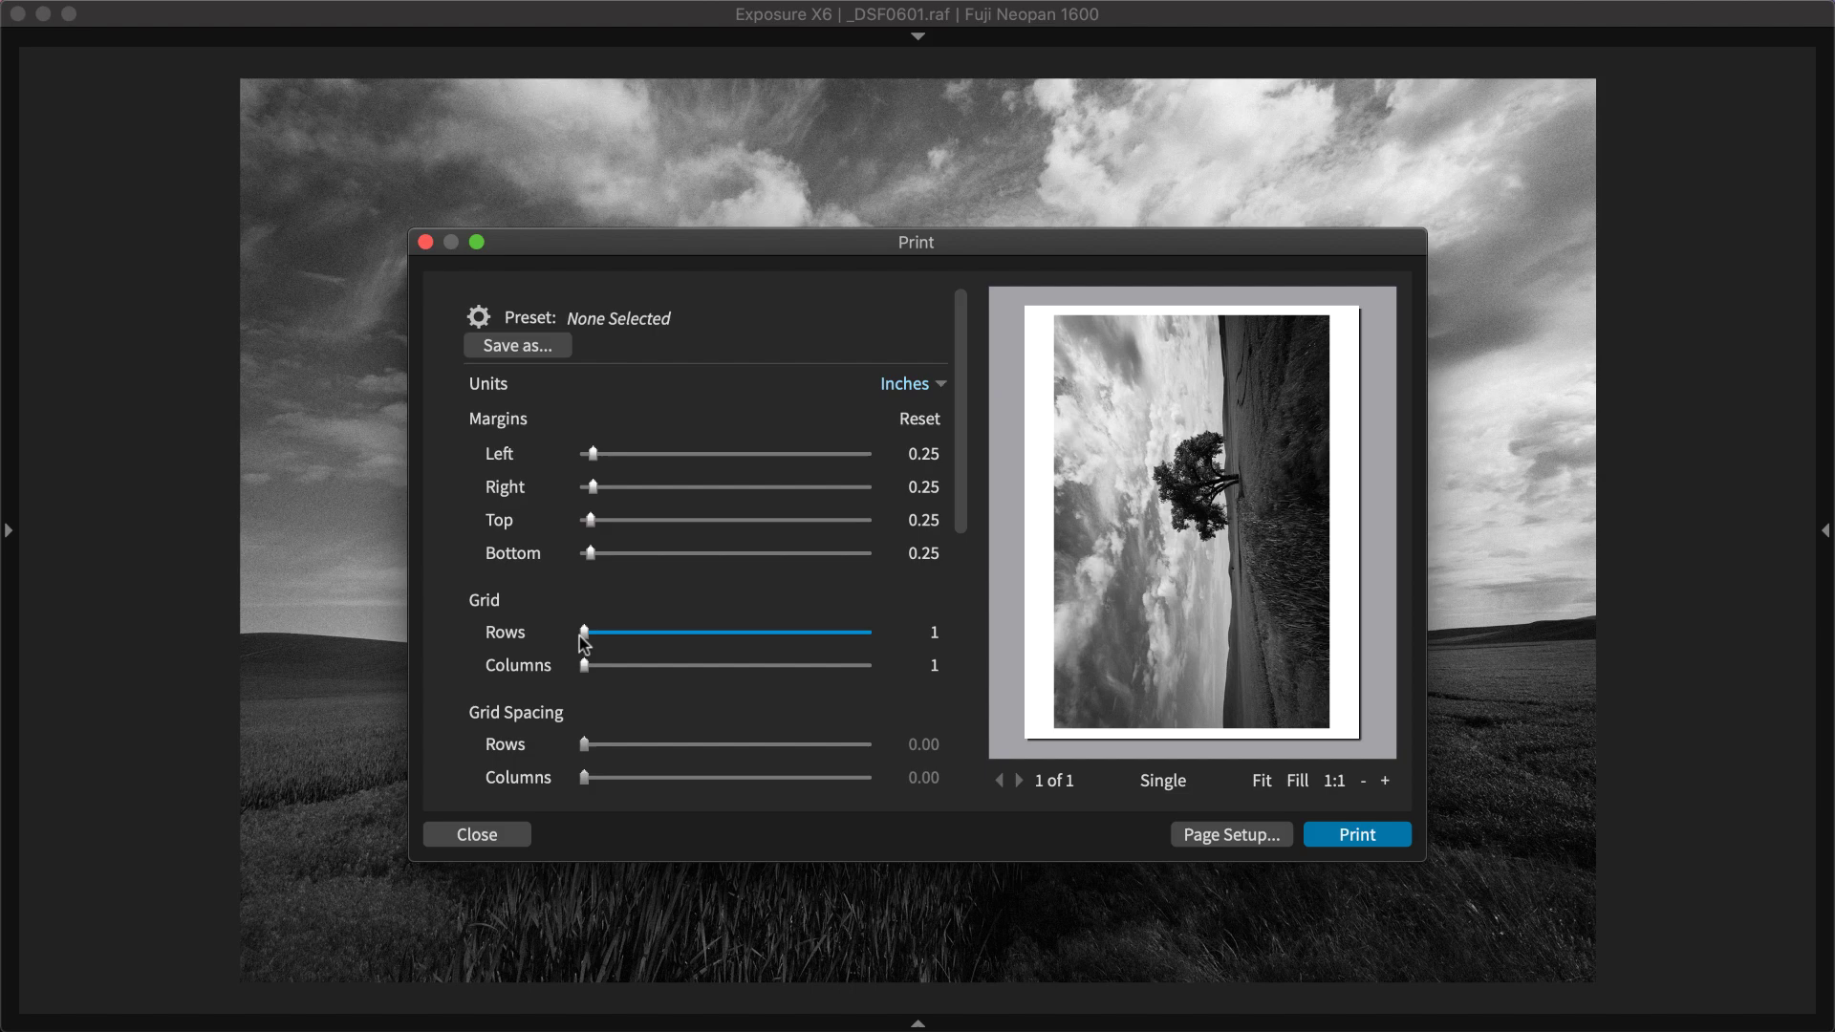
click(425, 242)
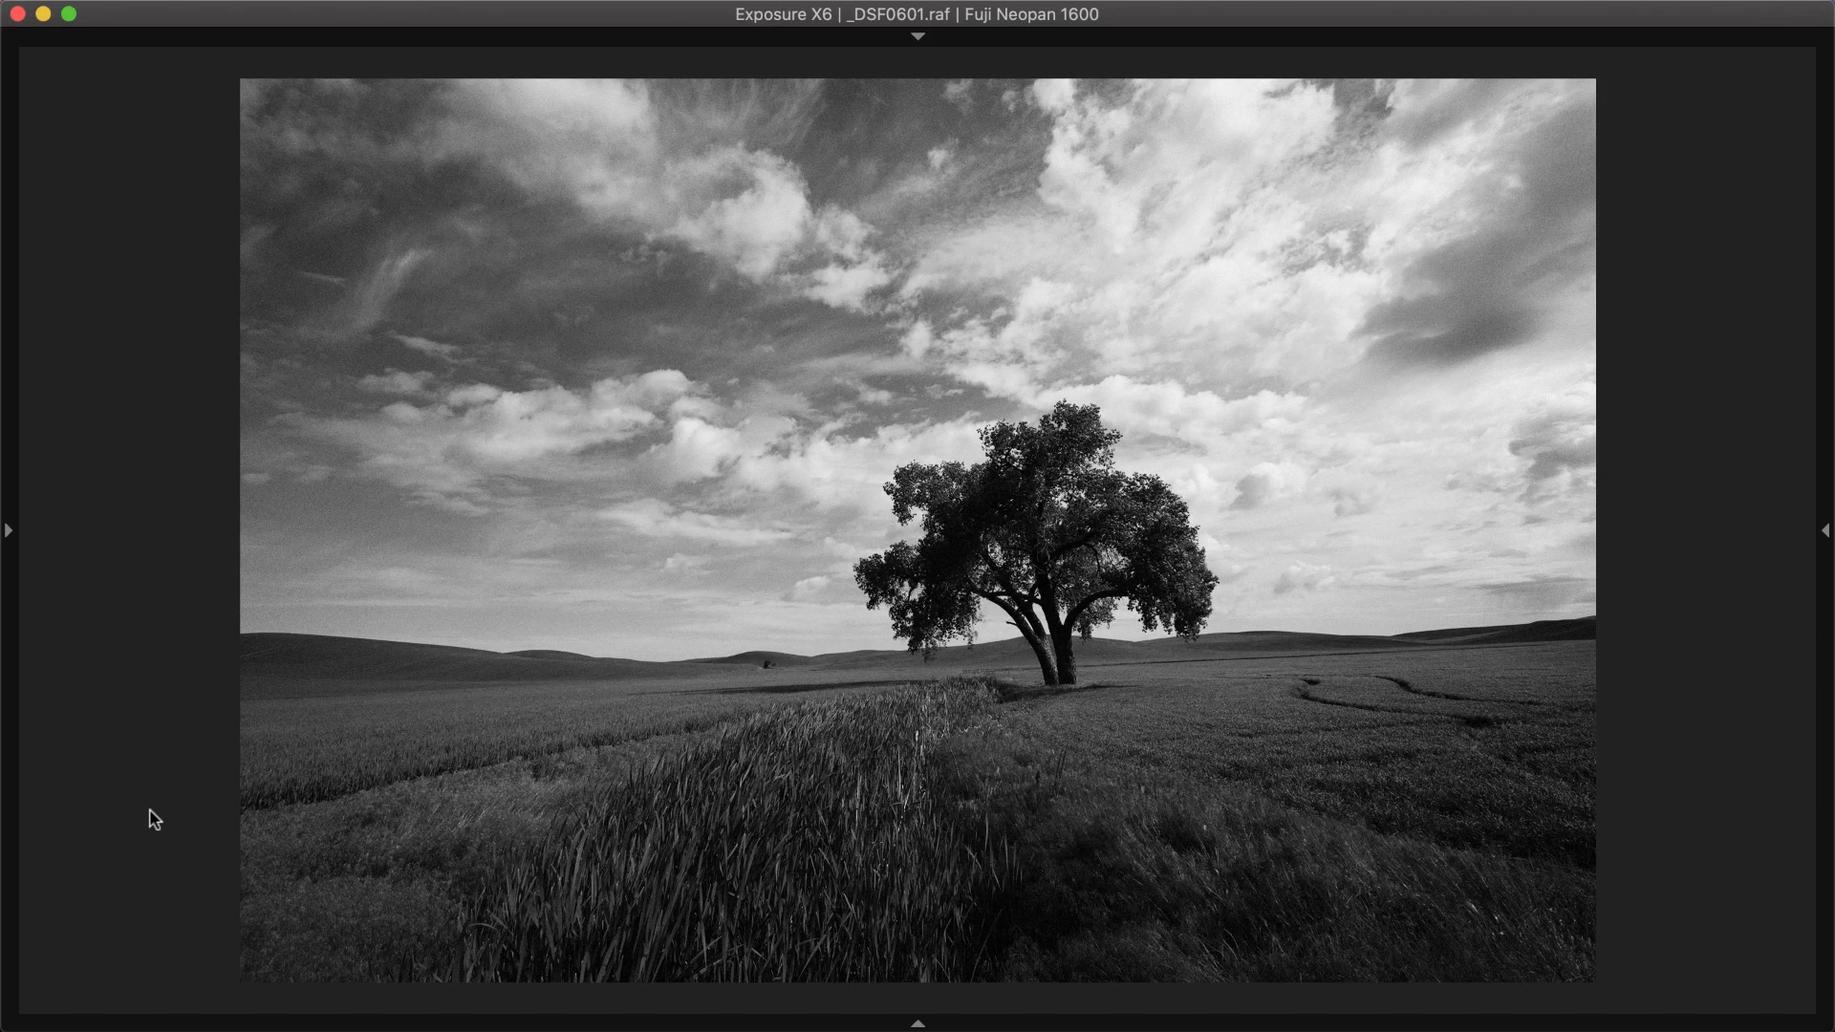